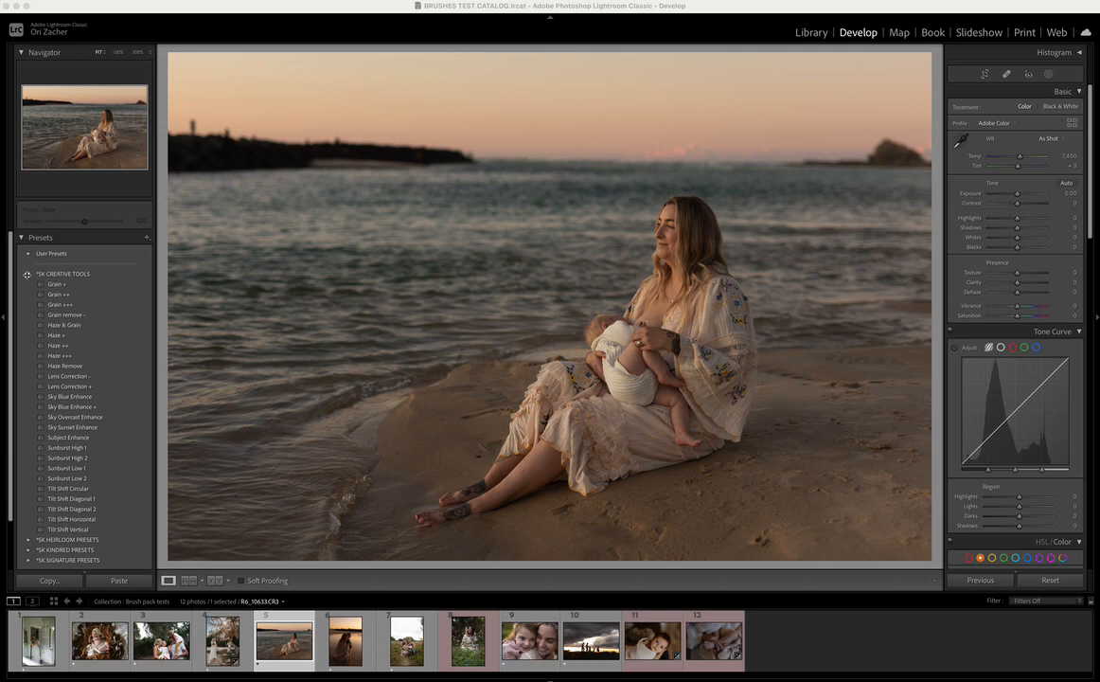
Step: Apply the Sunburst High 1 preset from *SK CREATIVE TOOLS and display the overlay of its mask
{"action": "left_click", "coordinate": [27, 275]}
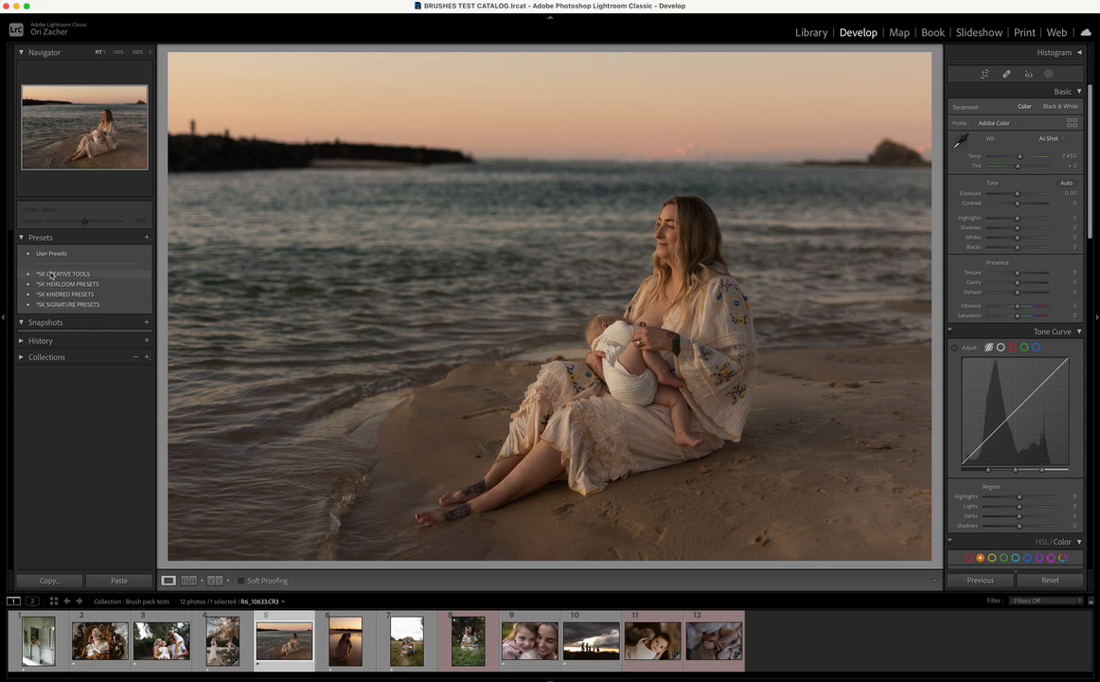
{"action": "left_click", "coordinate": [27, 274]}
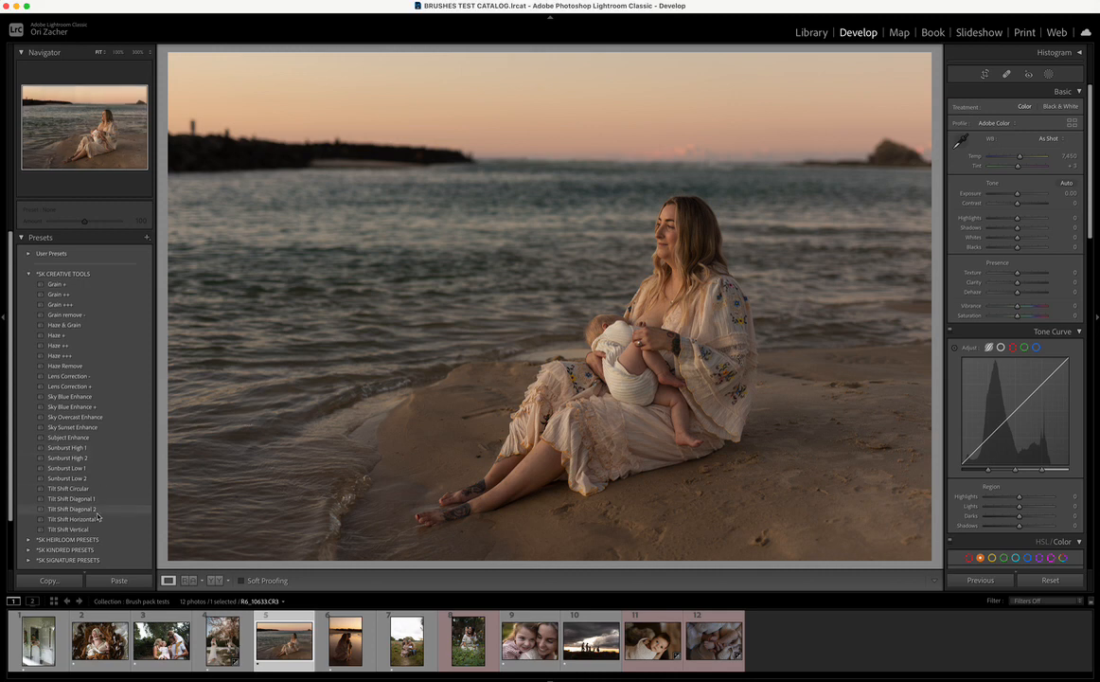
{"action": "left_click", "coordinate": [59, 448]}
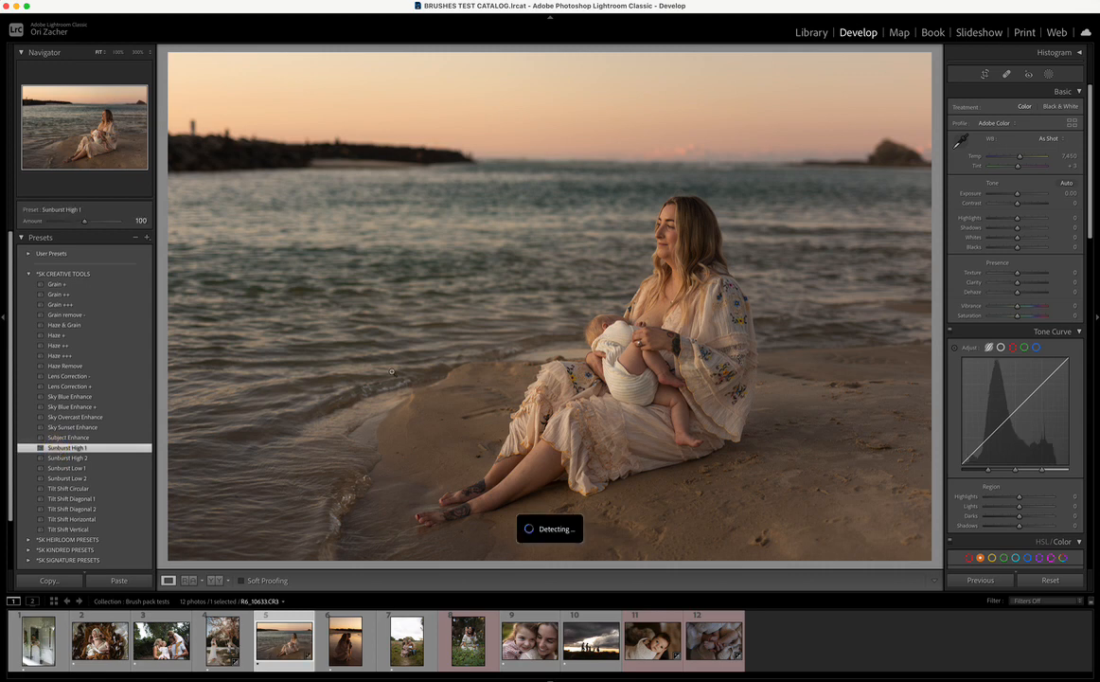
{"action": "left_click", "coordinate": [1048, 76]}
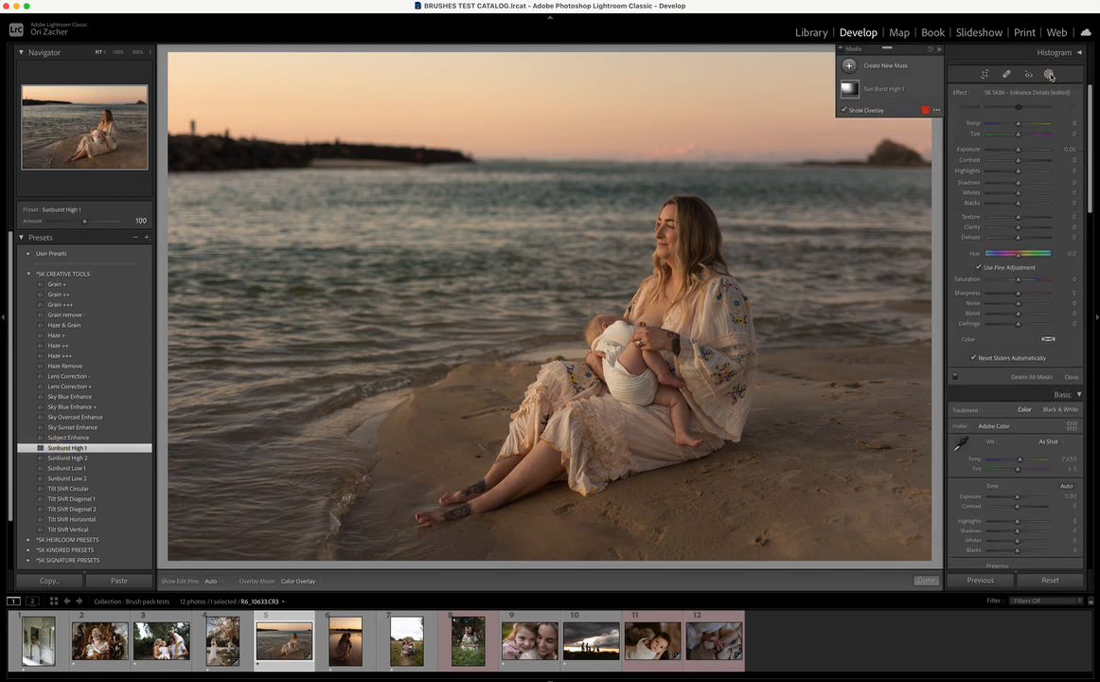
{"action": "mouse_move", "coordinate": [850, 92]}
{"action": "left_click", "coordinate": [849, 89]}
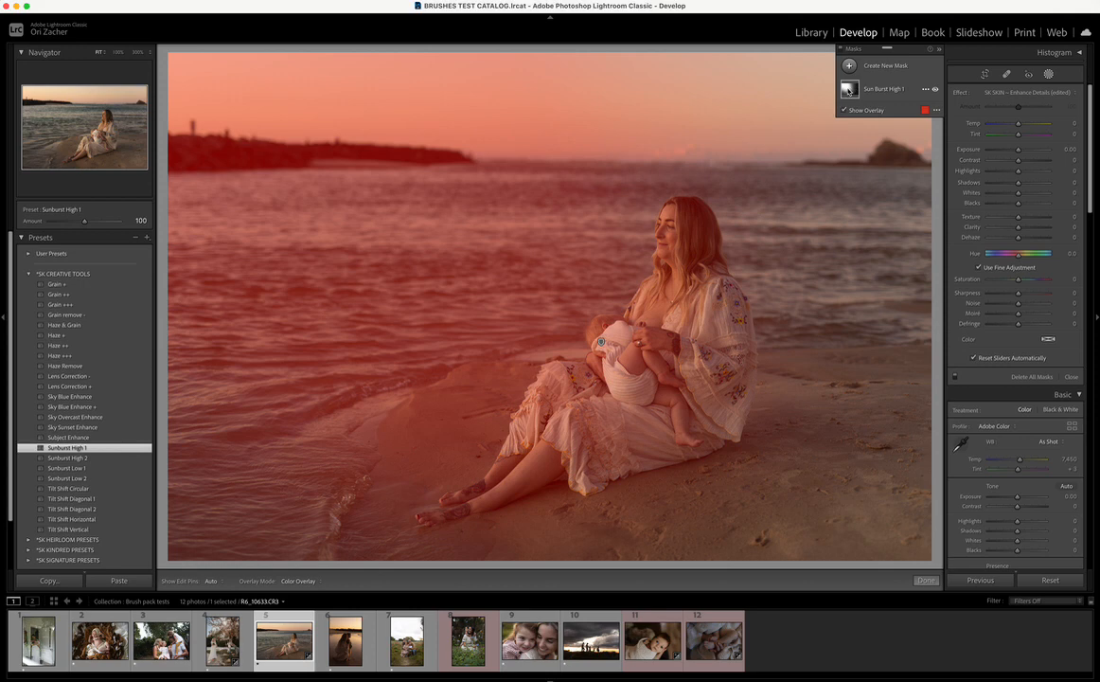
Step: Apply the Sunburst Low 1 and Sunburst Low 2 presets to the beach photo, and hide all the sunburst masks
{"action": "left_click", "coordinate": [92, 468]}
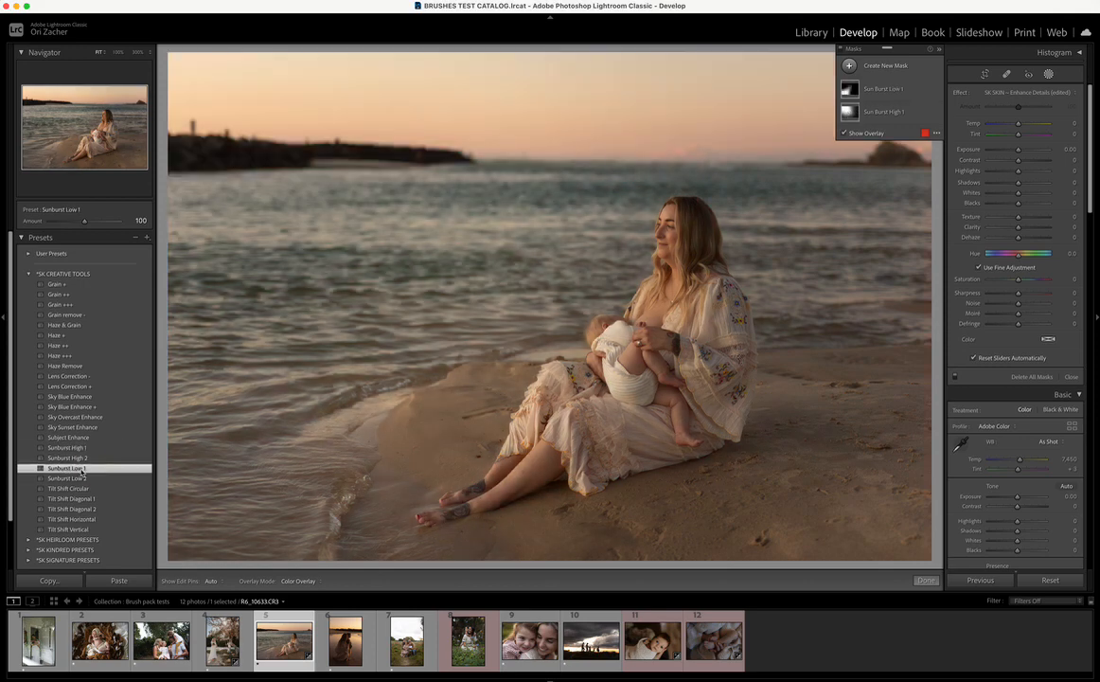
{"action": "left_click", "coordinate": [79, 478]}
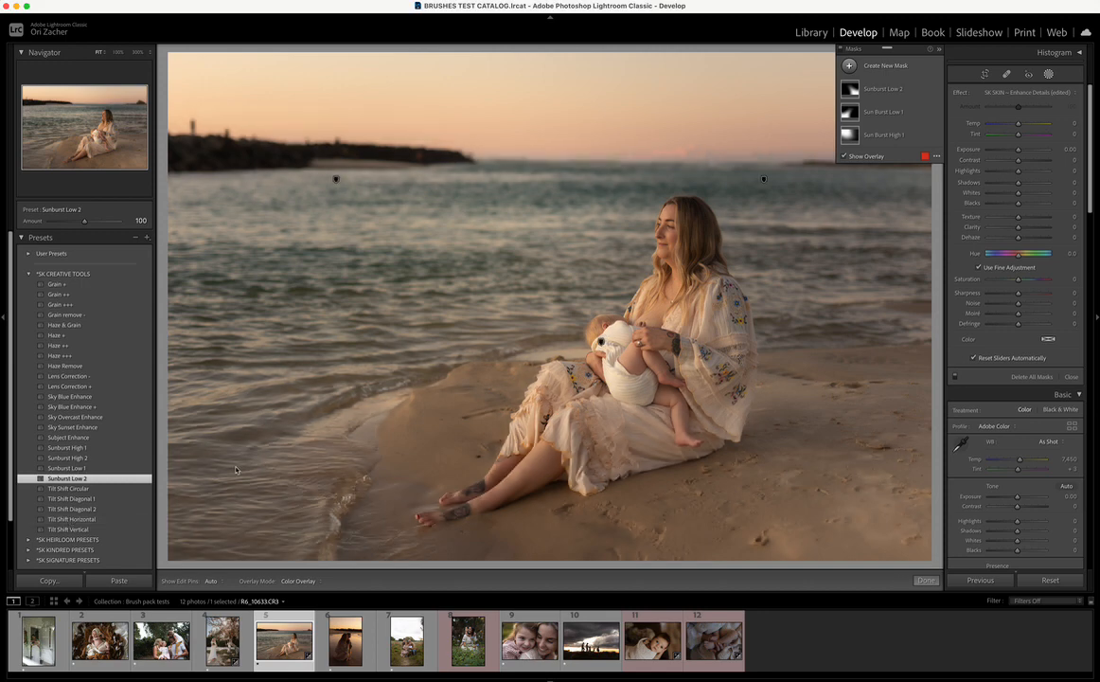
{"action": "left_click", "coordinate": [936, 114]}
{"action": "left_click", "coordinate": [936, 136]}
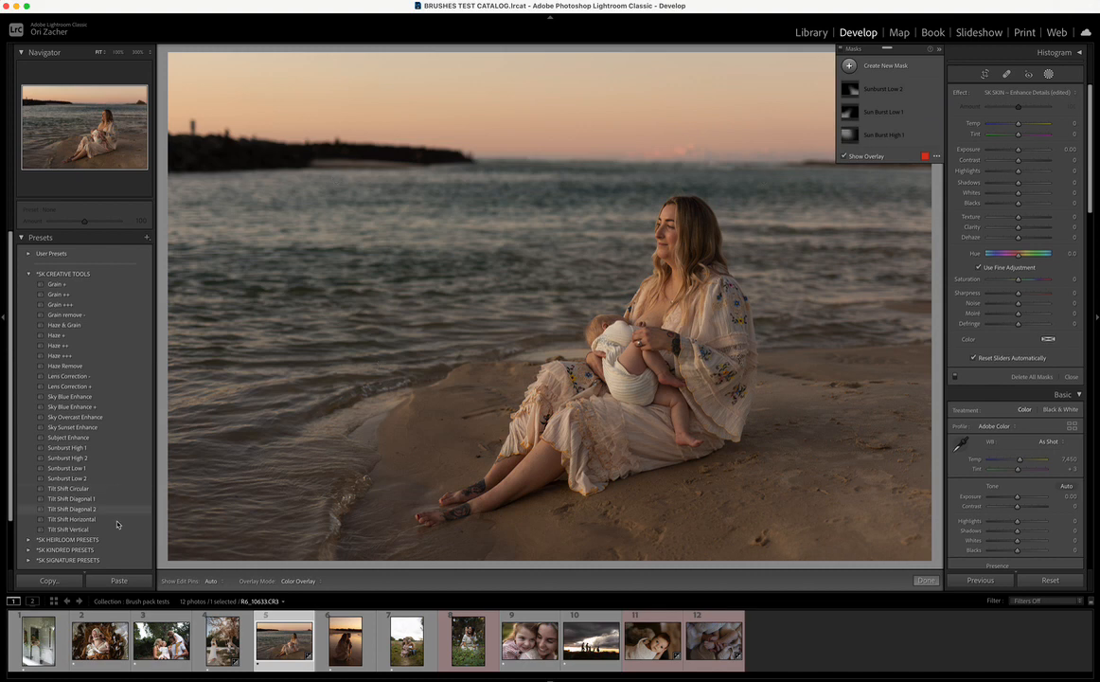
Step: Apply the Tilt Shift Circular and Tilt Shift Diagonal 1 presets and view their masks
{"action": "left_click", "coordinate": [62, 489]}
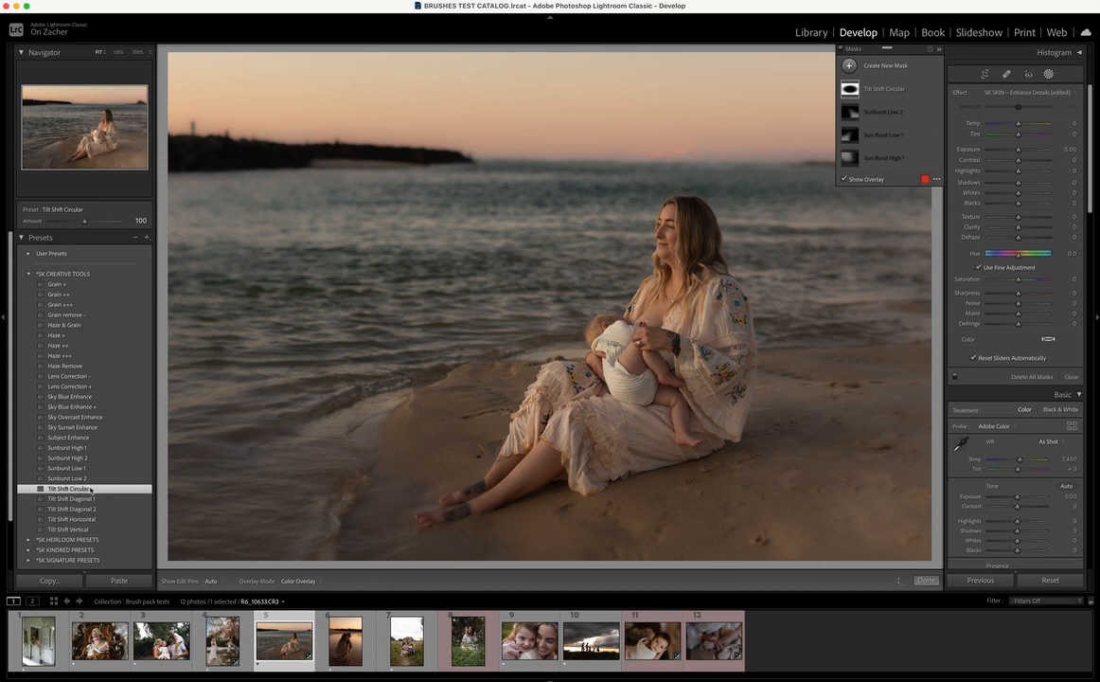
{"action": "left_click", "coordinate": [899, 88]}
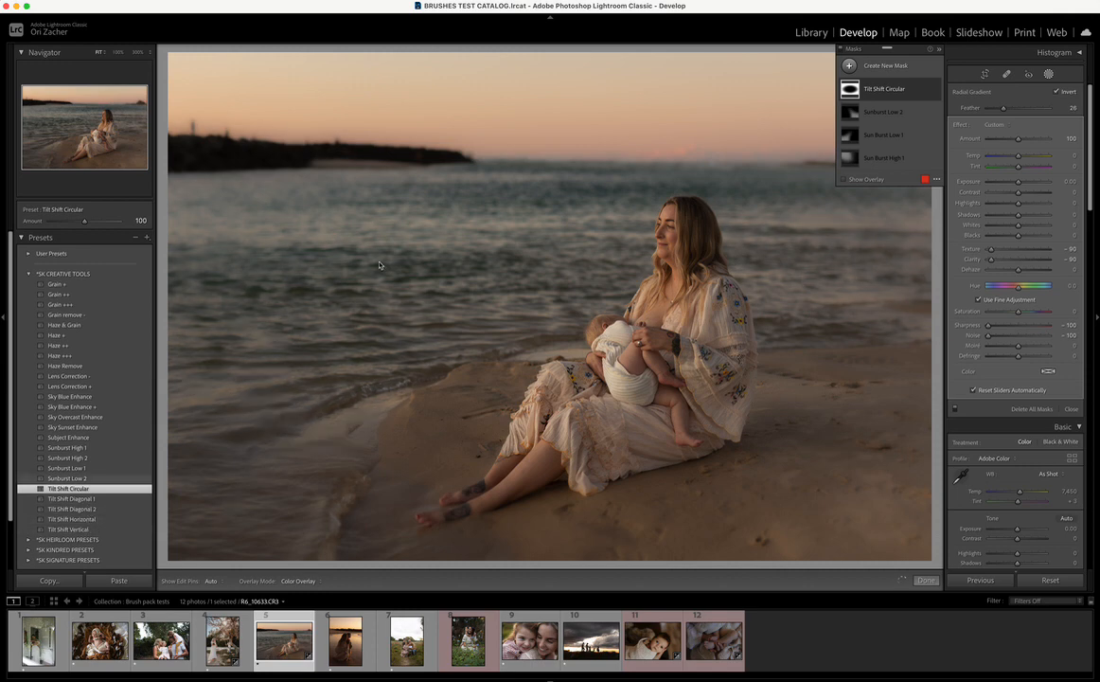
{"action": "left_click", "coordinate": [75, 499]}
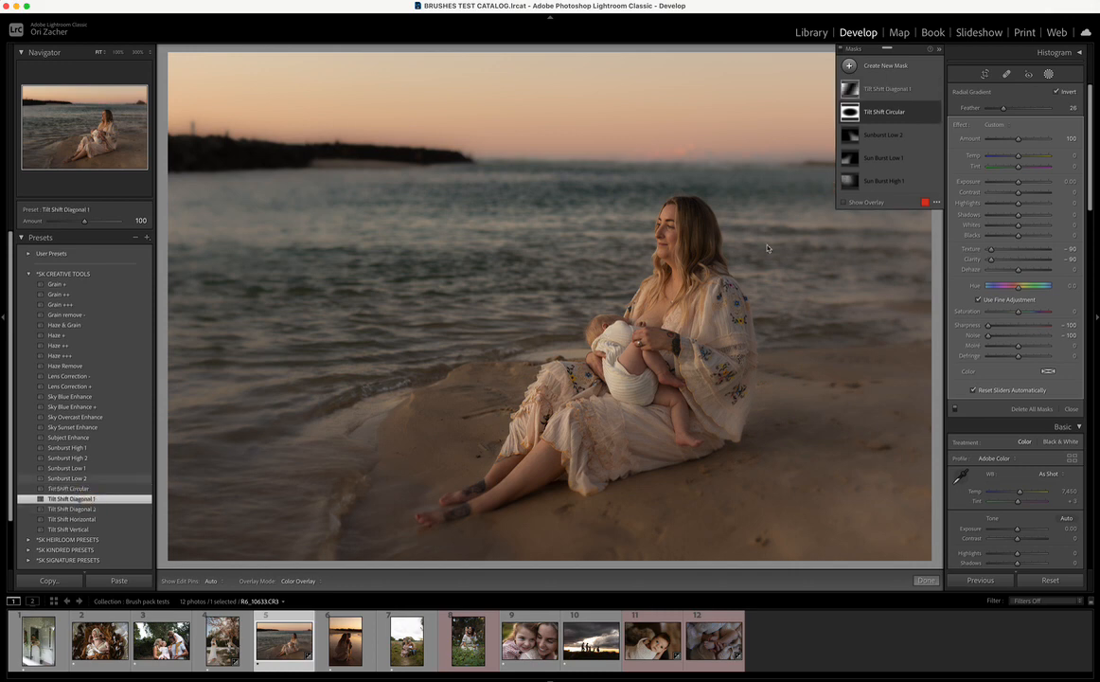
{"action": "mouse_move", "coordinate": [849, 94]}
{"action": "left_click", "coordinate": [1047, 74]}
{"action": "left_click", "coordinate": [1048, 74]}
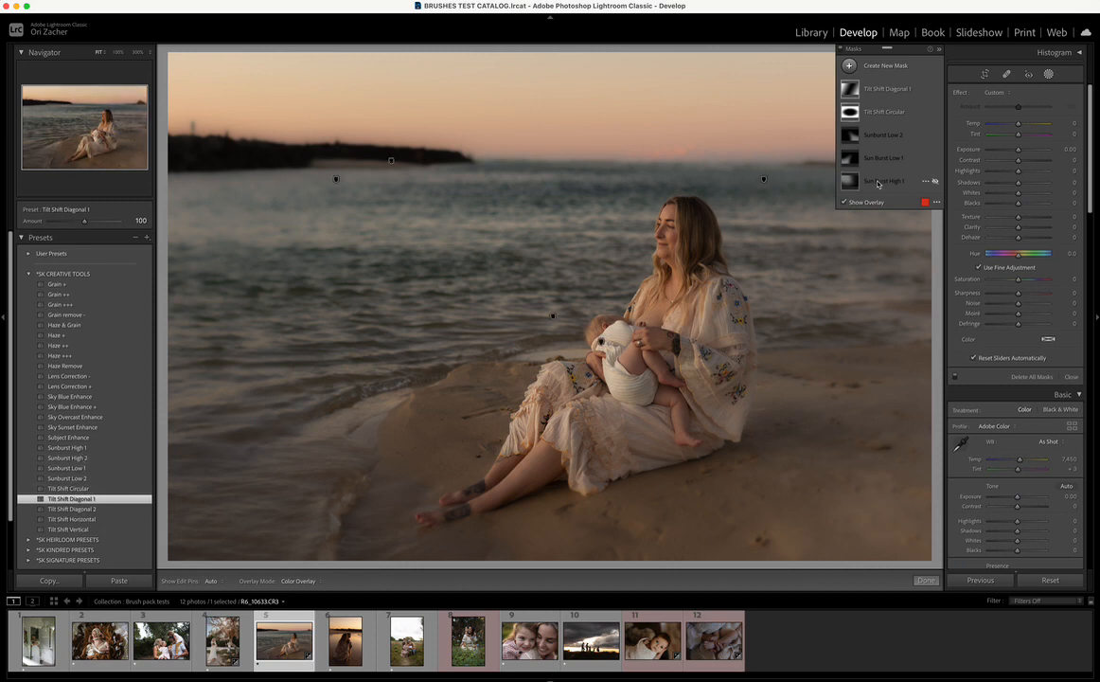
Step: Toggle the Tilt Shift Diagonal 1 mask's visibility to compare its effect, and delete all masks from the photo
{"action": "left_click", "coordinate": [935, 91]}
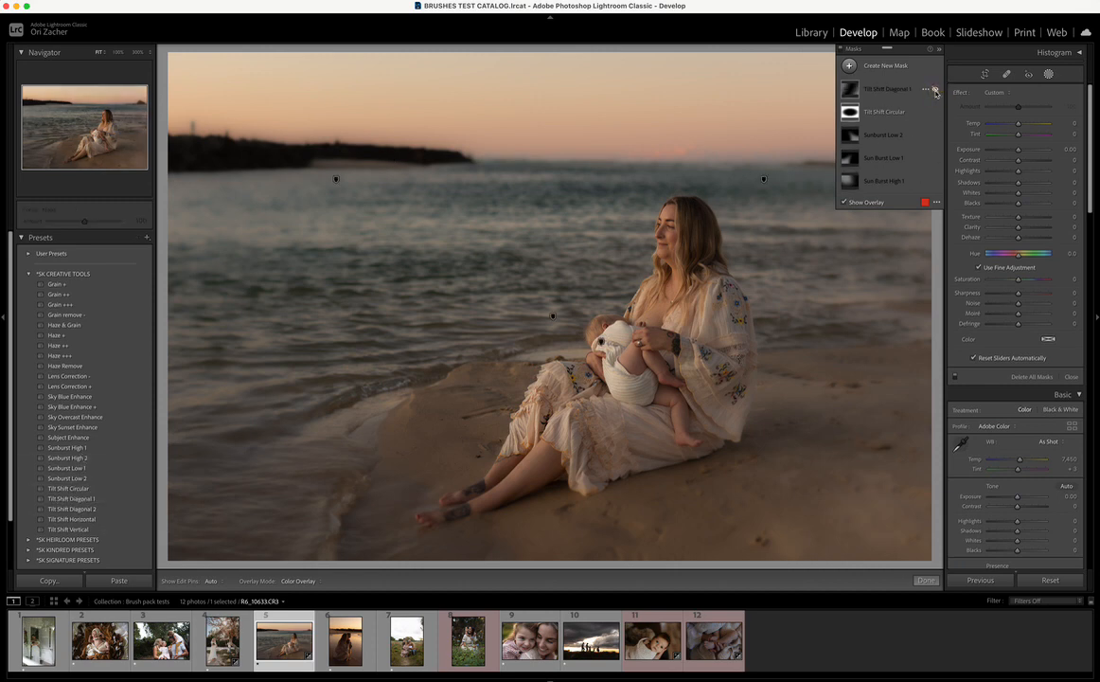
{"action": "left_click", "coordinate": [936, 91]}
{"action": "left_click", "coordinate": [936, 91]}
{"action": "left_click", "coordinate": [936, 91]}
{"action": "right_click", "coordinate": [933, 91]}
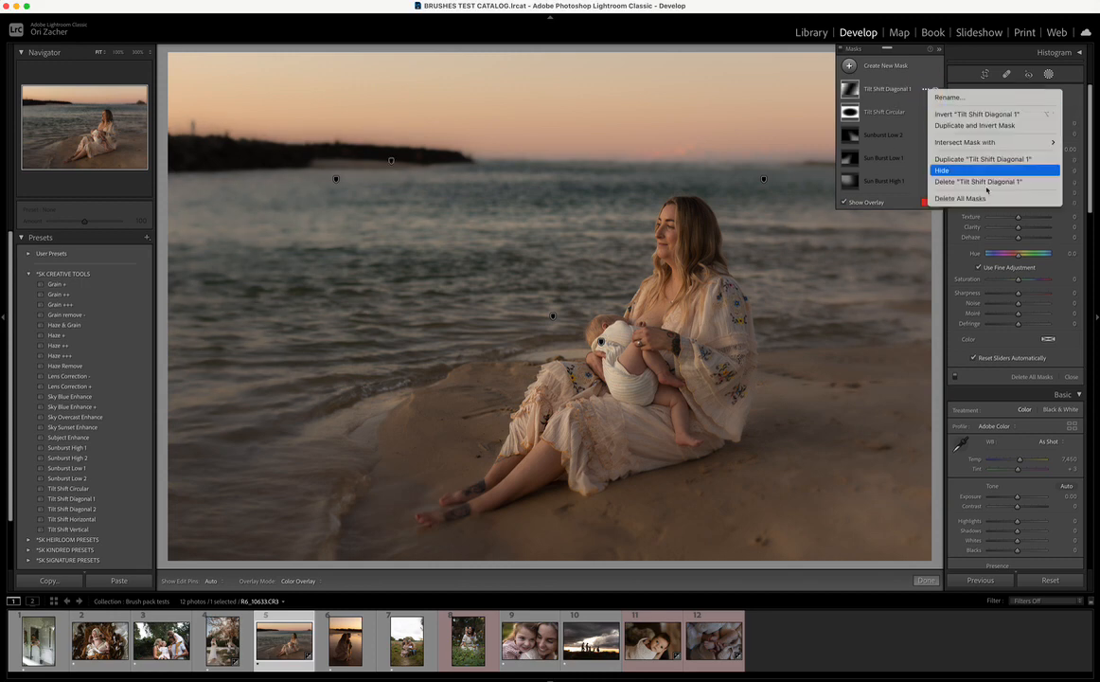
{"action": "left_click", "coordinate": [973, 197]}
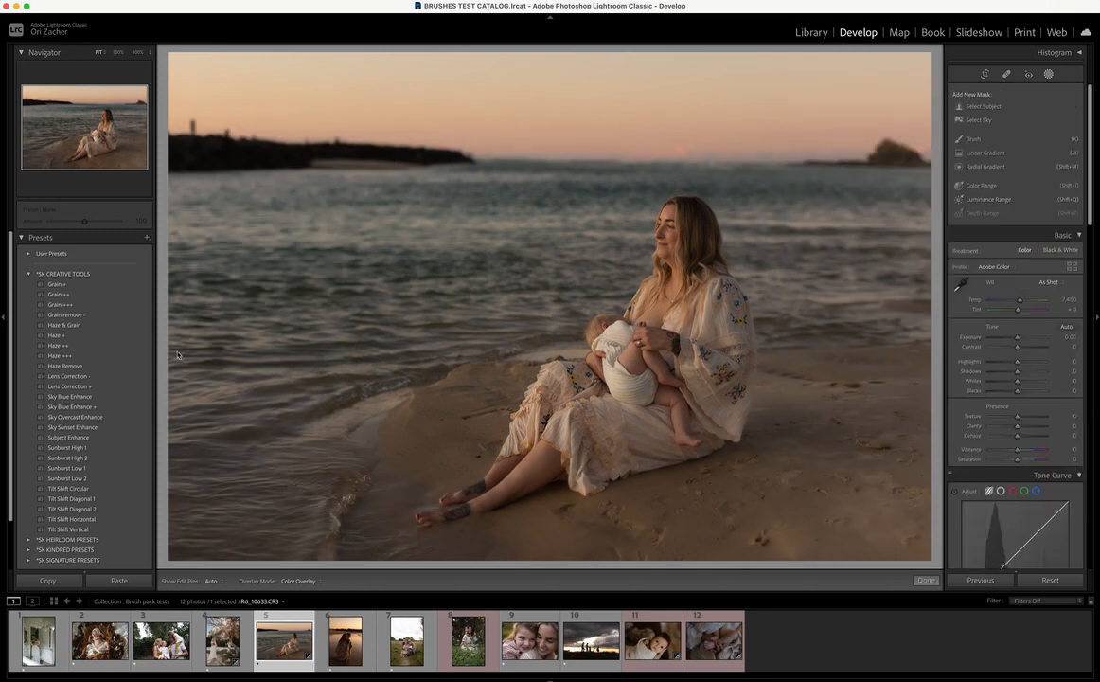
Step: Start a new brush mask, look through the SK brush effects available for it, and close masking without painting
{"action": "left_click", "coordinate": [72, 428]}
{"action": "left_click", "coordinate": [1048, 75]}
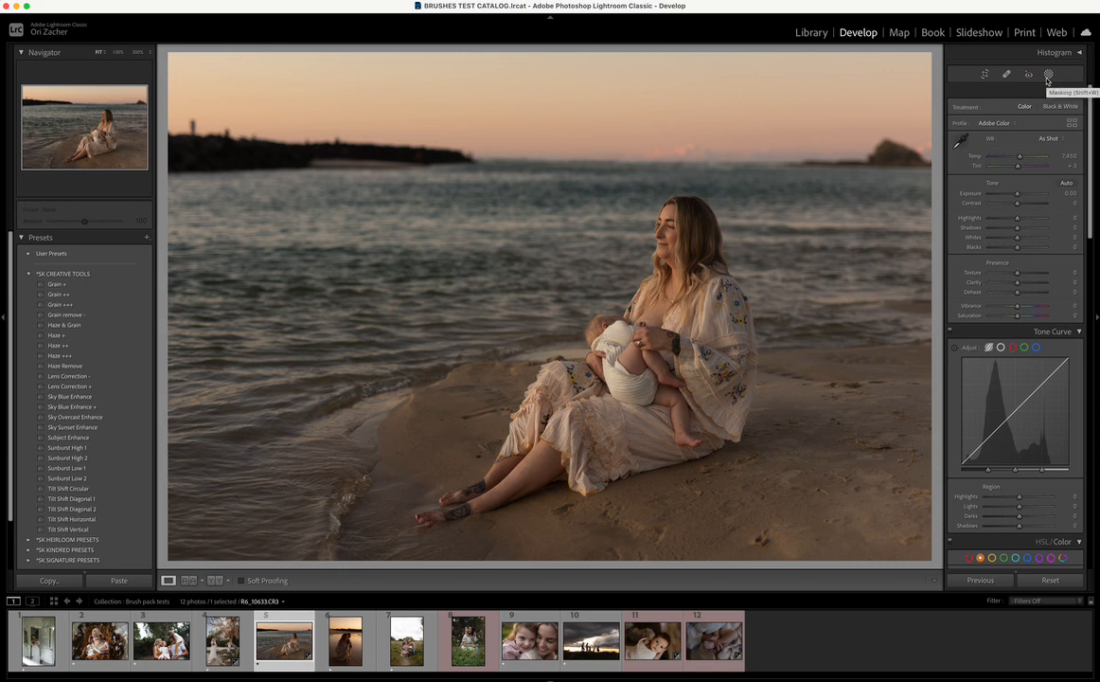
{"action": "key", "text": "k"}
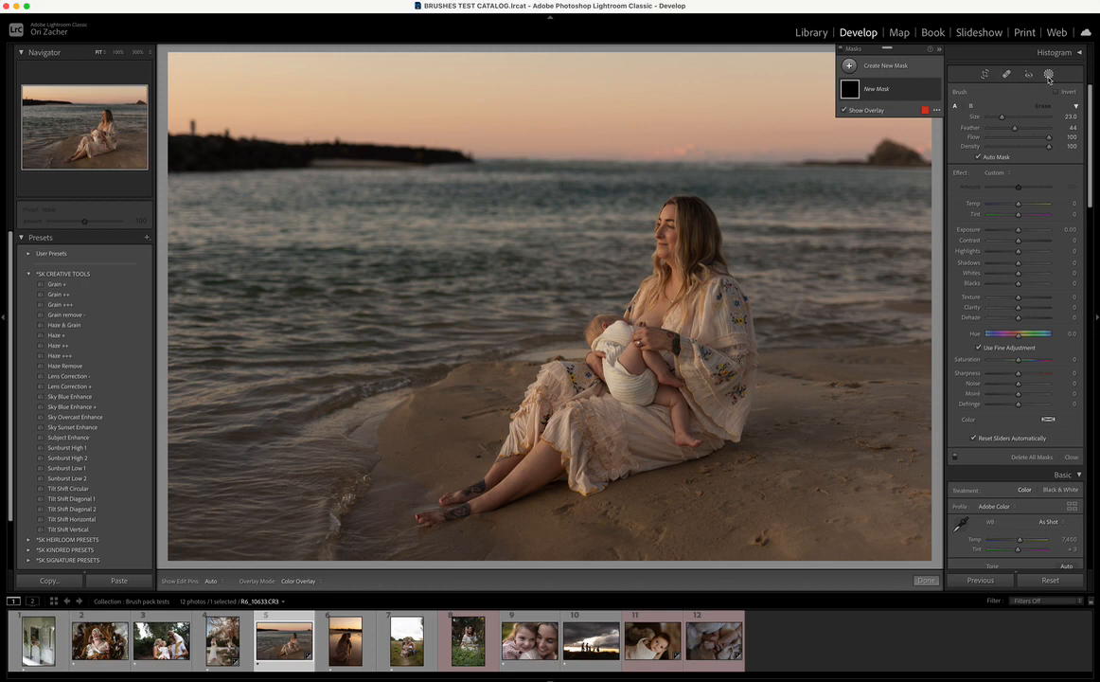
{"action": "left_click", "coordinate": [1003, 178]}
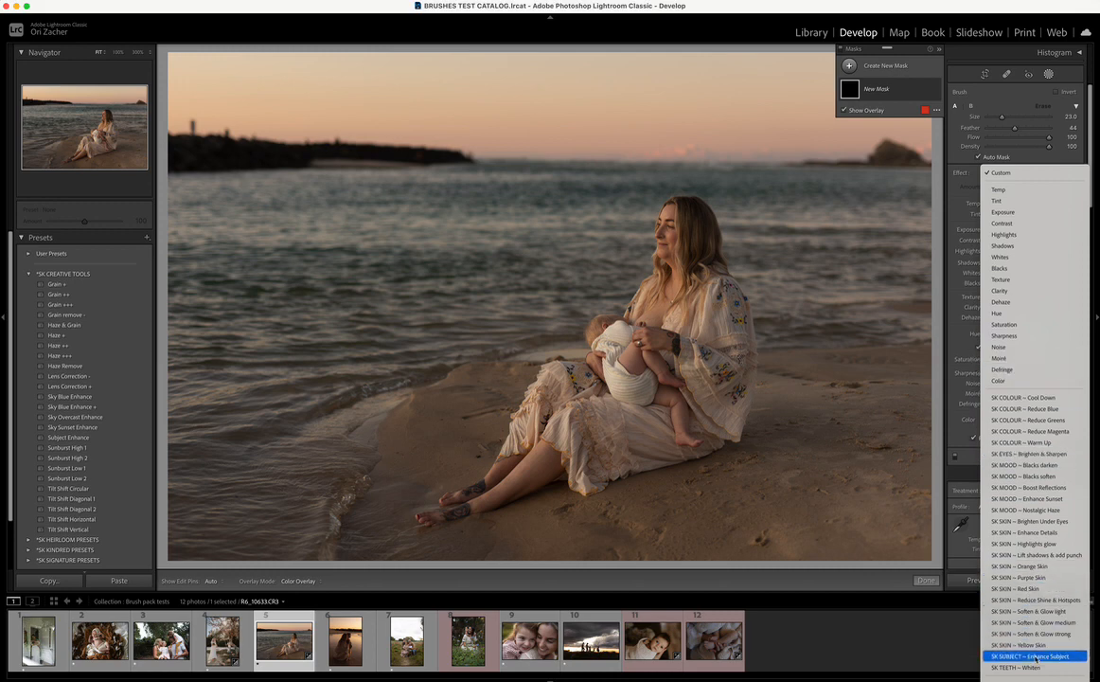
{"action": "left_click", "coordinate": [844, 293]}
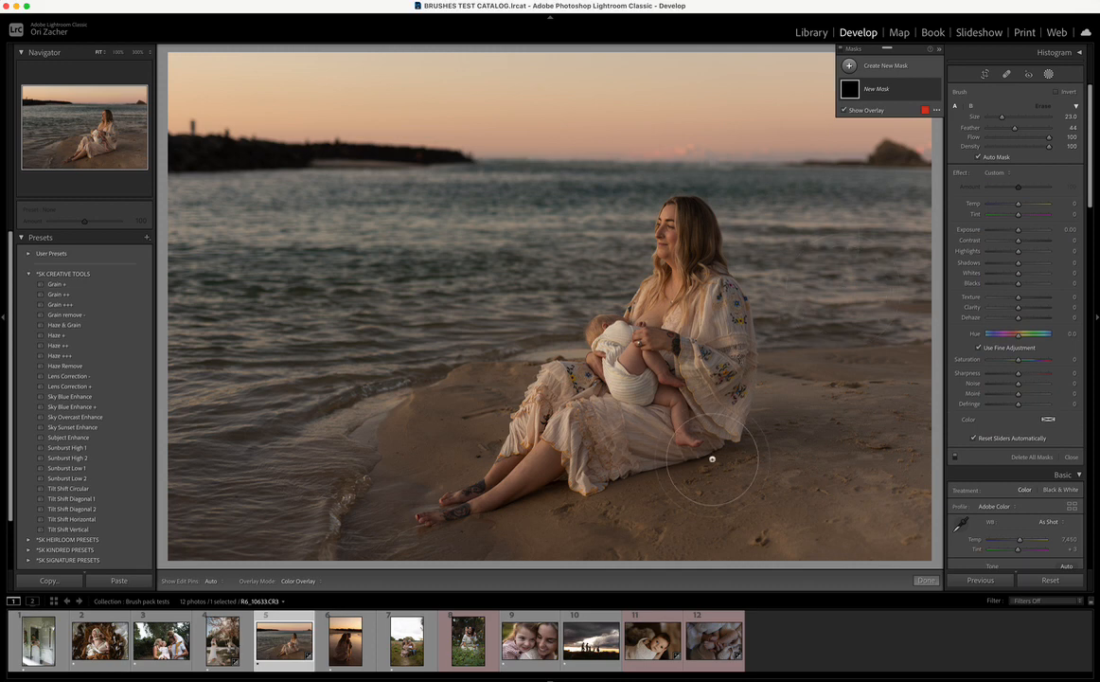
{"action": "left_click", "coordinate": [927, 579]}
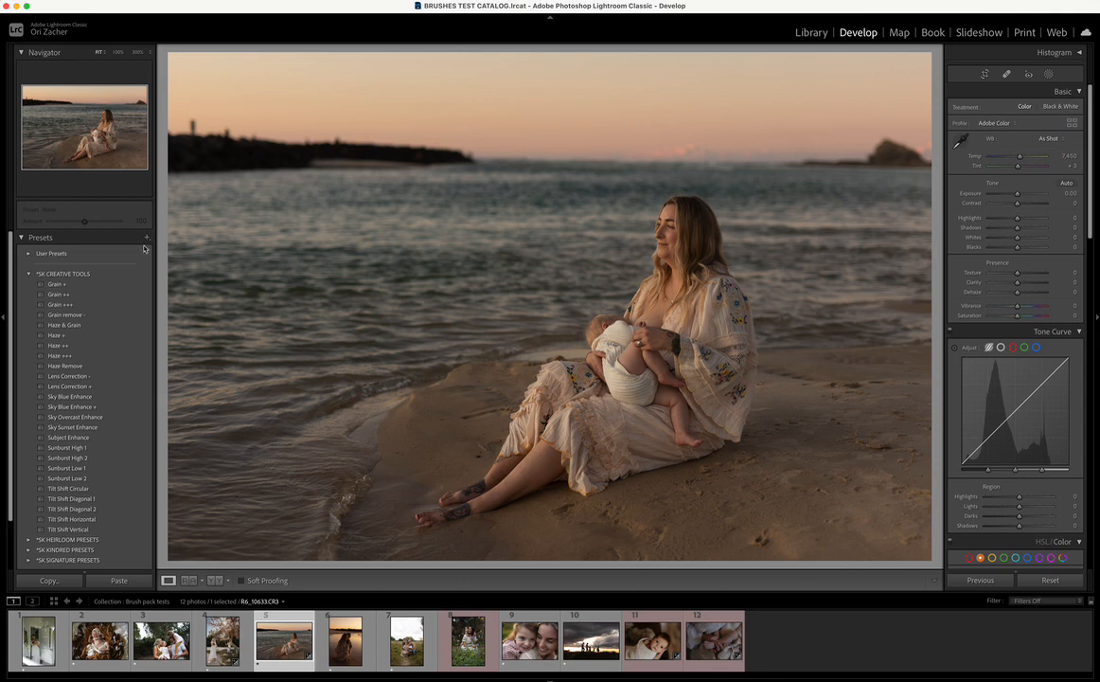
Step: Apply the SK 2 OCEAN preset from *SK HEIRLOOM PRESETS and set the exposure to +0.15
{"action": "scroll", "coordinate": [33, 426], "scroll_direction": "down", "scroll_amount": 2}
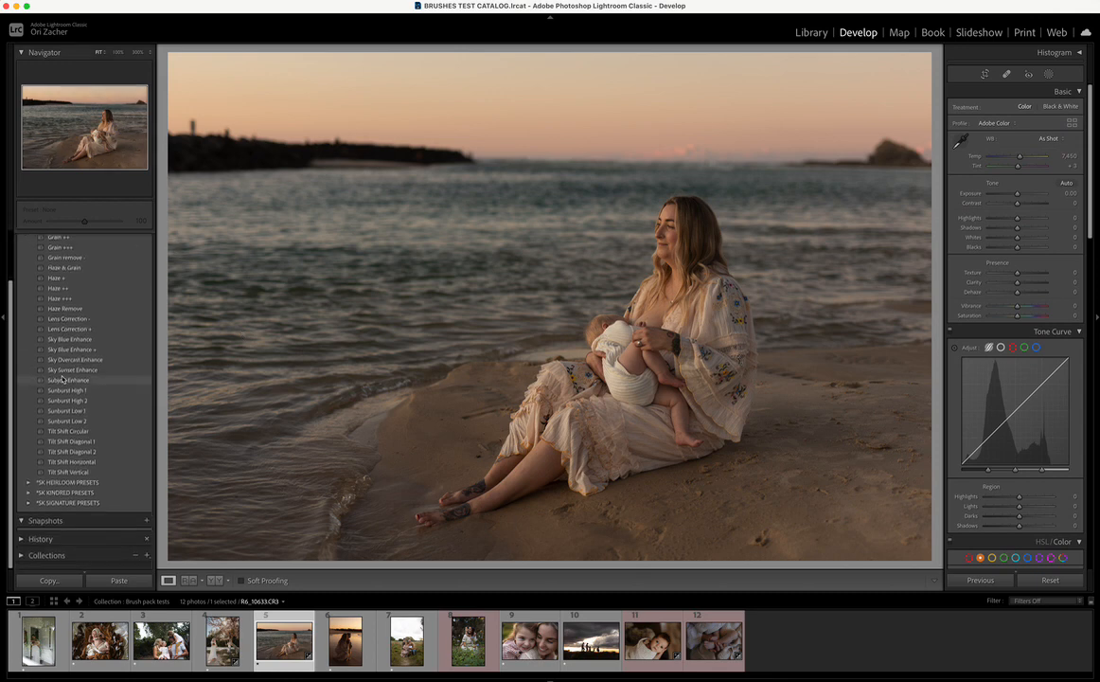
{"action": "left_click", "coordinate": [28, 485]}
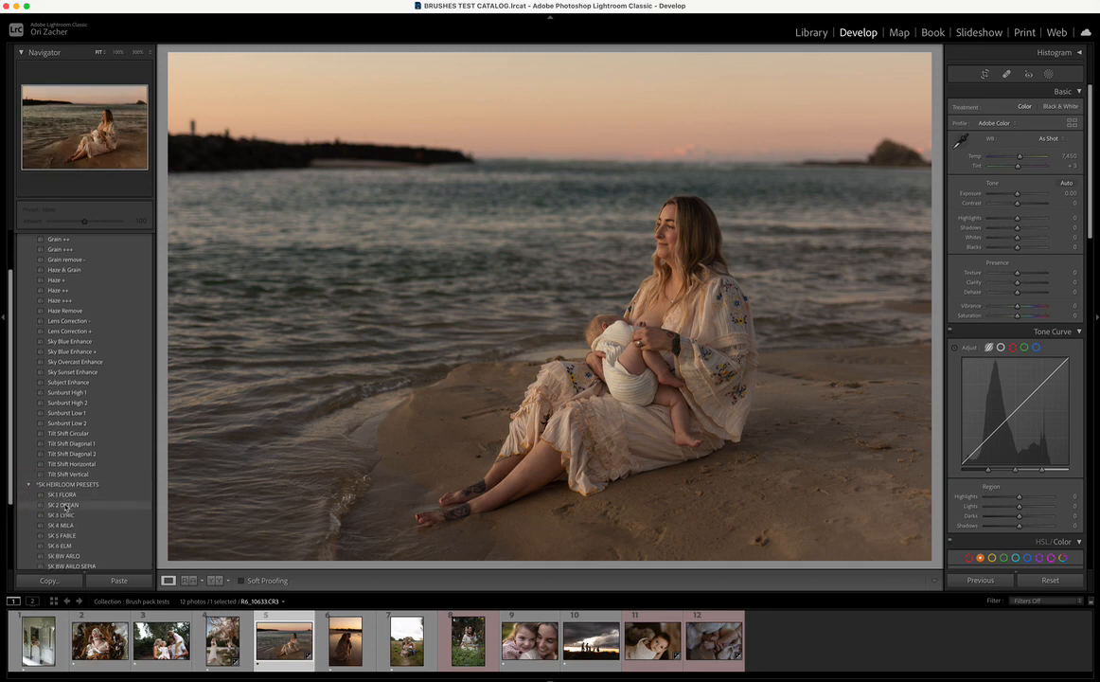
{"action": "left_click", "coordinate": [62, 504]}
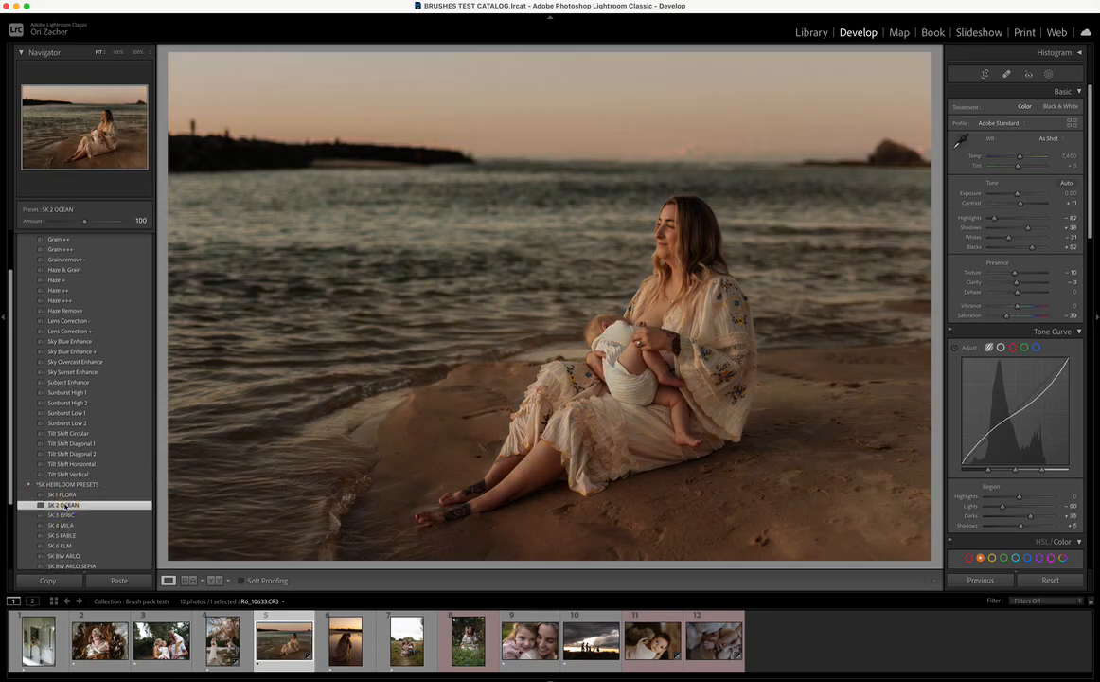
{"action": "left_click", "coordinate": [1019, 196]}
{"action": "left_click_drag", "start_coordinate": [1019, 196], "coordinate": [1018, 195]}
Step: Straighten the photo's horizon with the crop tool by an angle of about -0.44
{"action": "left_click", "coordinate": [985, 73]}
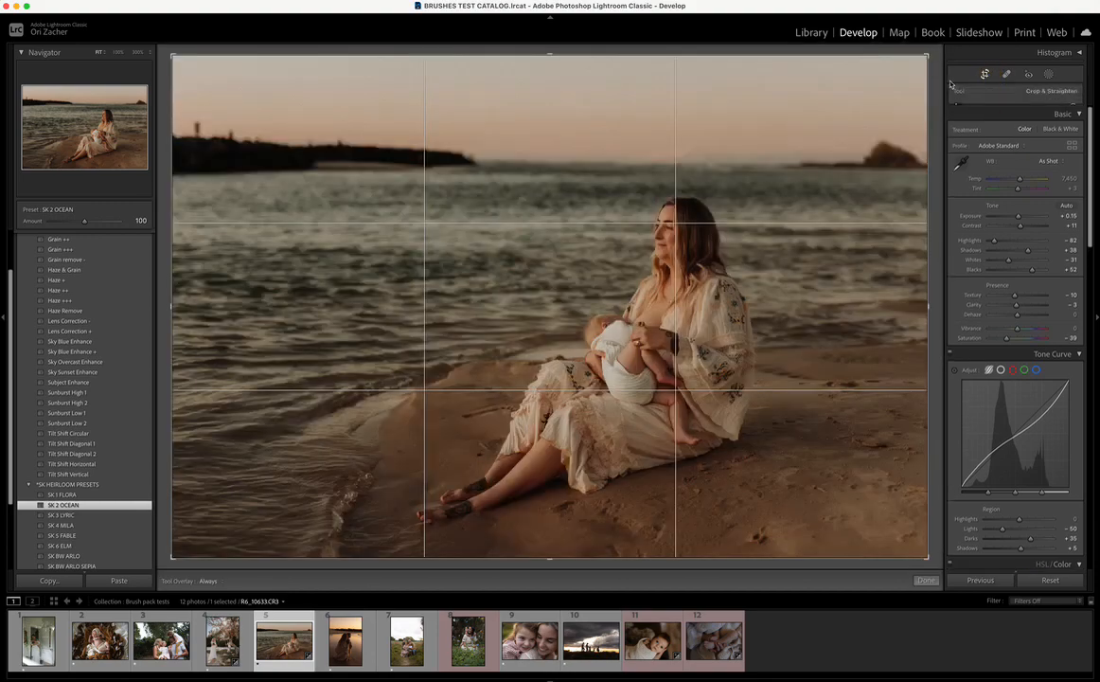
{"action": "left_click_drag", "start_coordinate": [939, 86], "coordinate": [937, 82]}
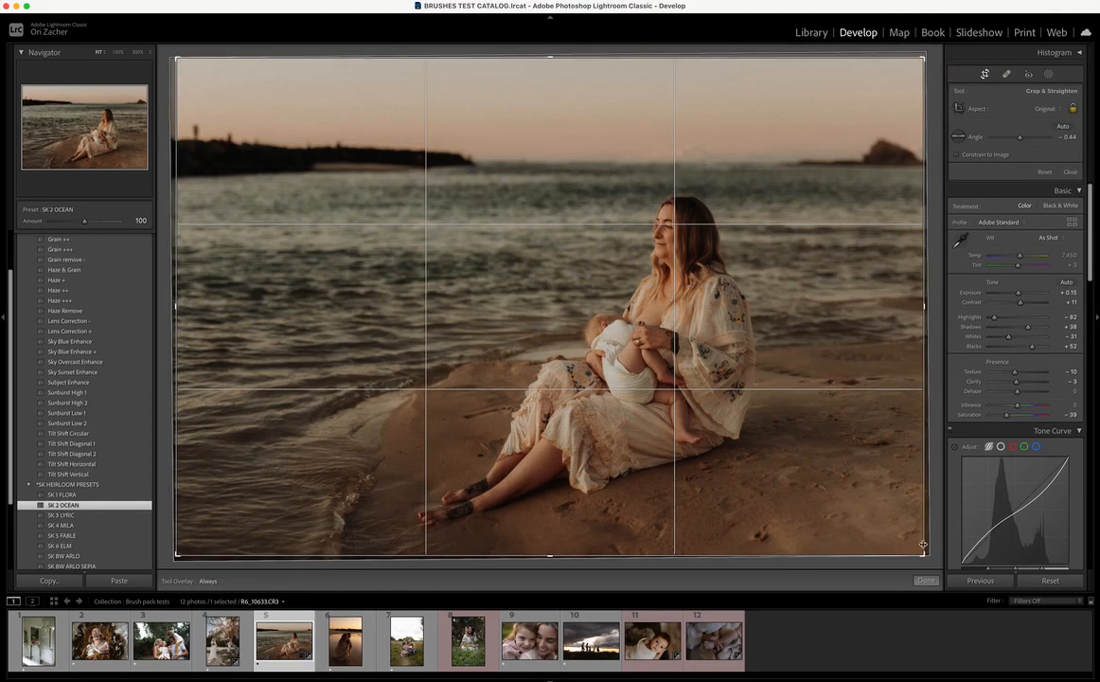
{"action": "left_click", "coordinate": [926, 580]}
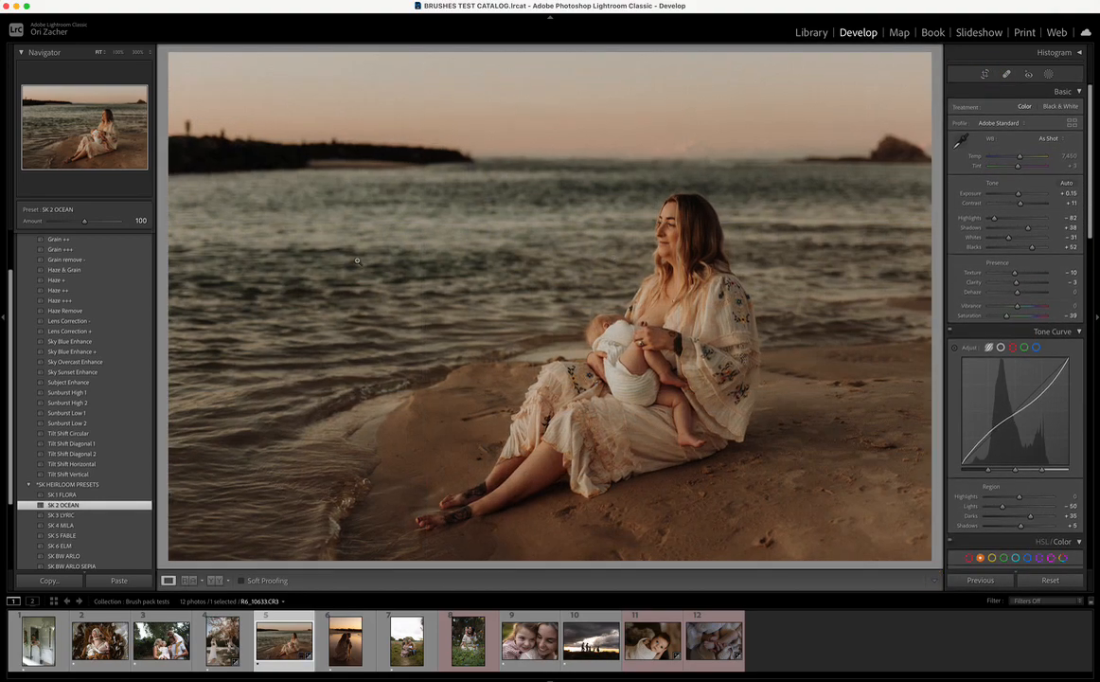
Step: Apply the Haze + and Grain remove - presets from *SK CREATIVE TOOLS to the beach photo
{"action": "scroll", "coordinate": [63, 313], "scroll_direction": "up", "scroll_amount": 2}
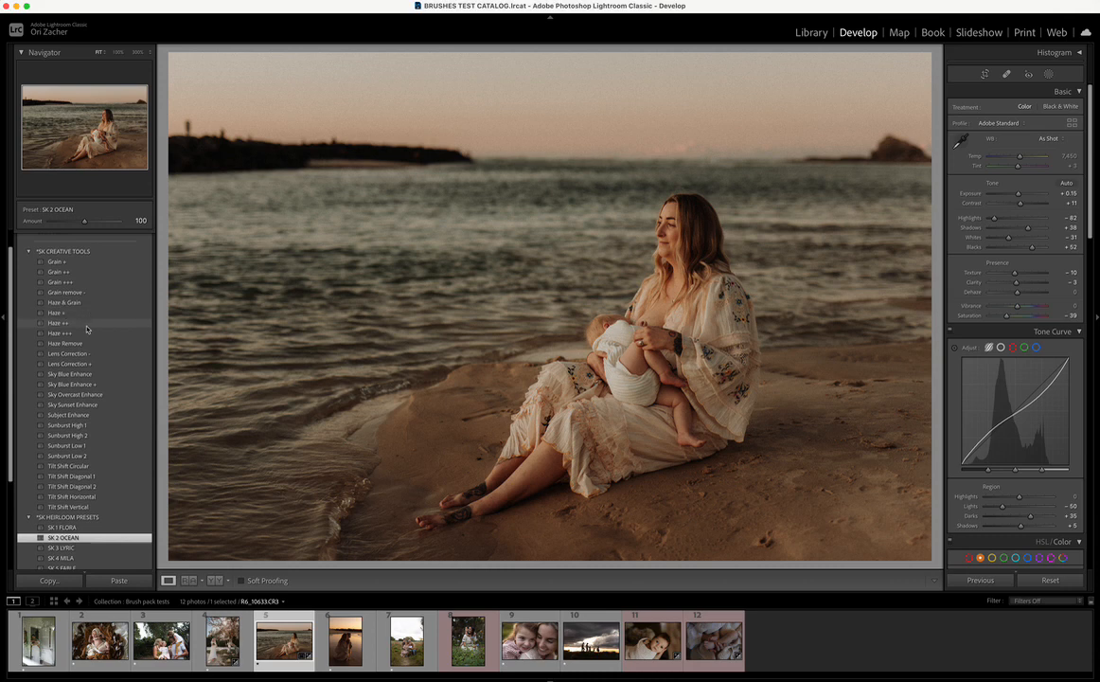
{"action": "left_click", "coordinate": [83, 321]}
{"action": "left_click", "coordinate": [81, 314]}
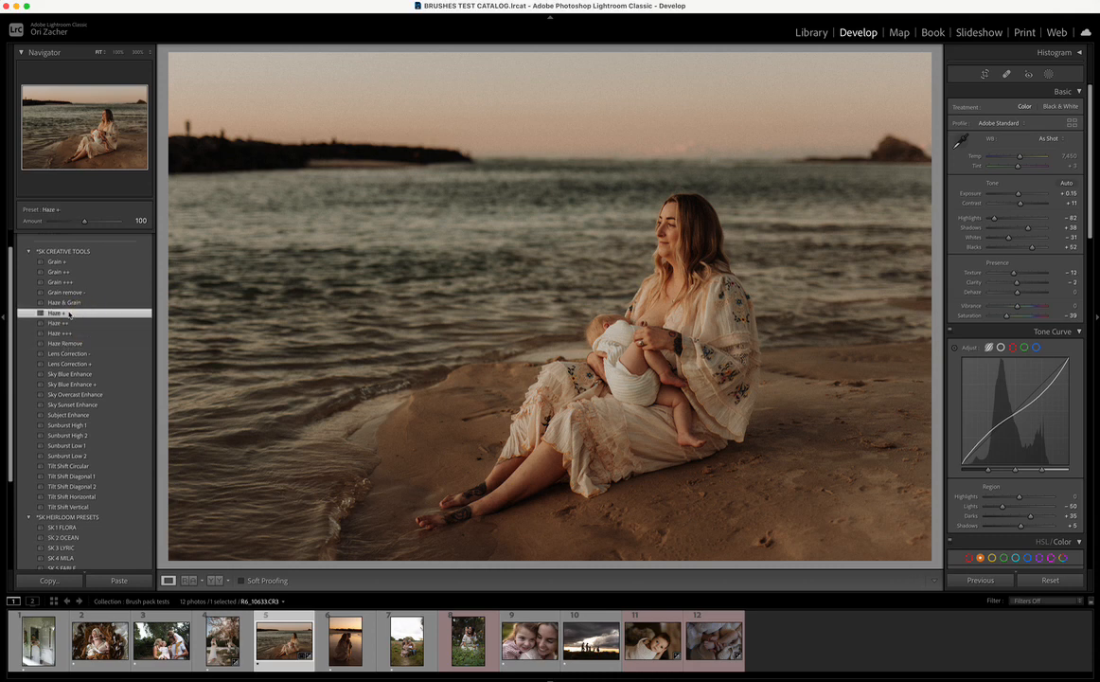
{"action": "left_click", "coordinate": [65, 295]}
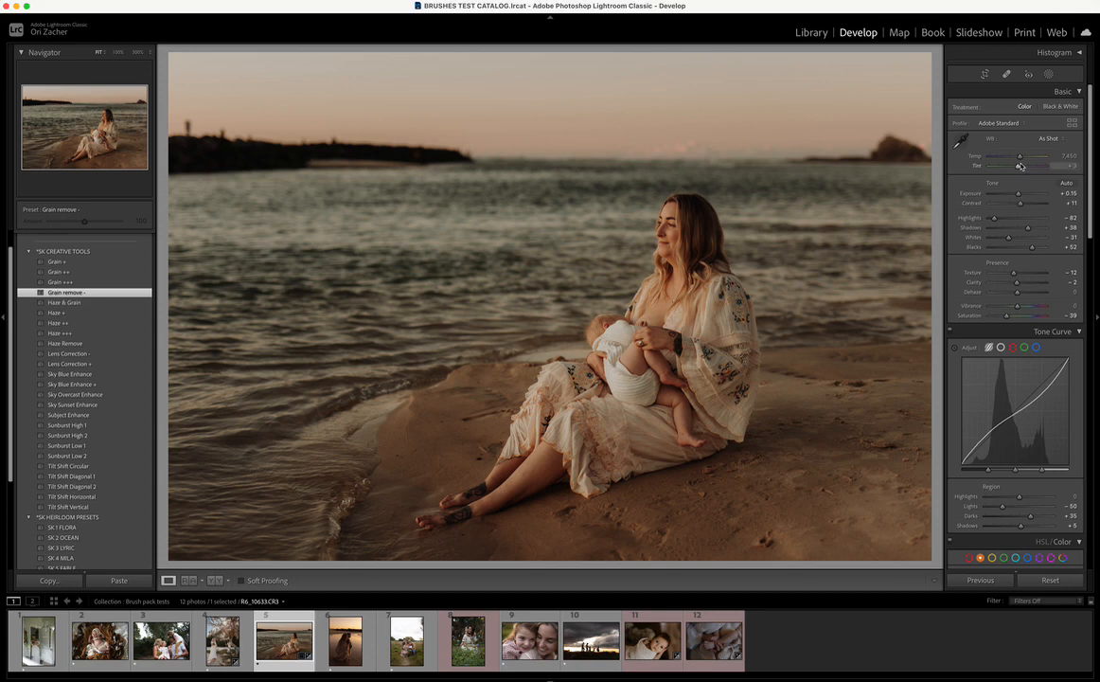
Step: Set the white balance temperature to 7,117 and the exposure to +0.10
{"action": "left_click_drag", "start_coordinate": [1020, 156], "coordinate": [1018, 157]}
{"action": "left_click_drag", "start_coordinate": [1019, 197], "coordinate": [1019, 196]}
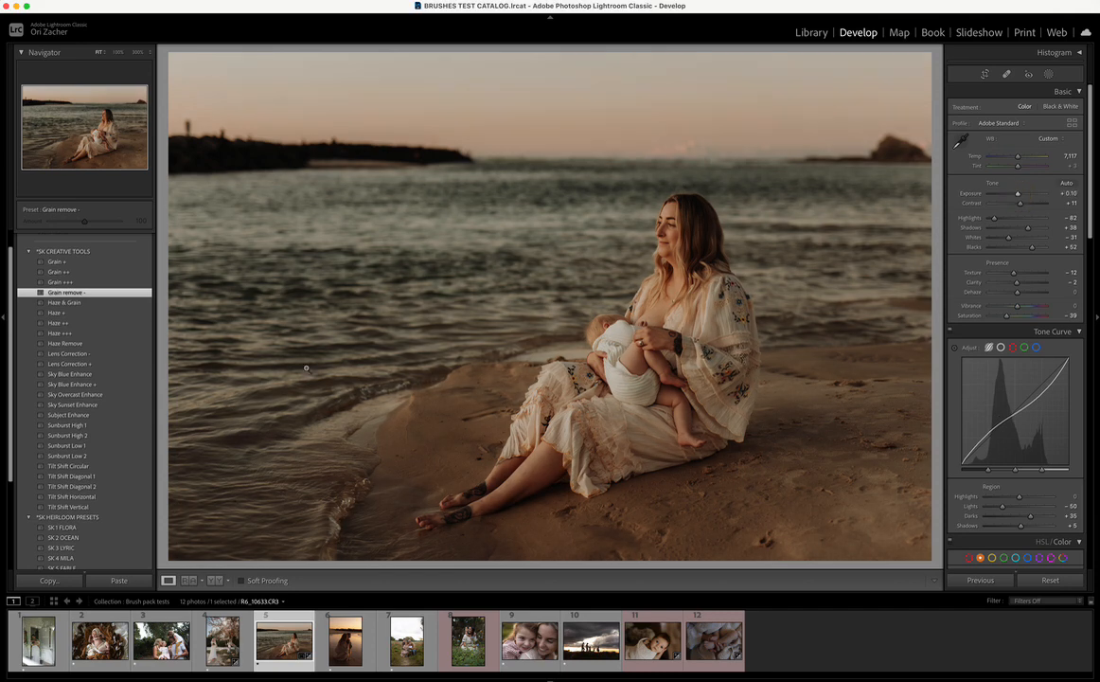
Step: Apply the Subject Enhance preset and set its mask's exposure to 0.14
{"action": "left_click", "coordinate": [91, 414]}
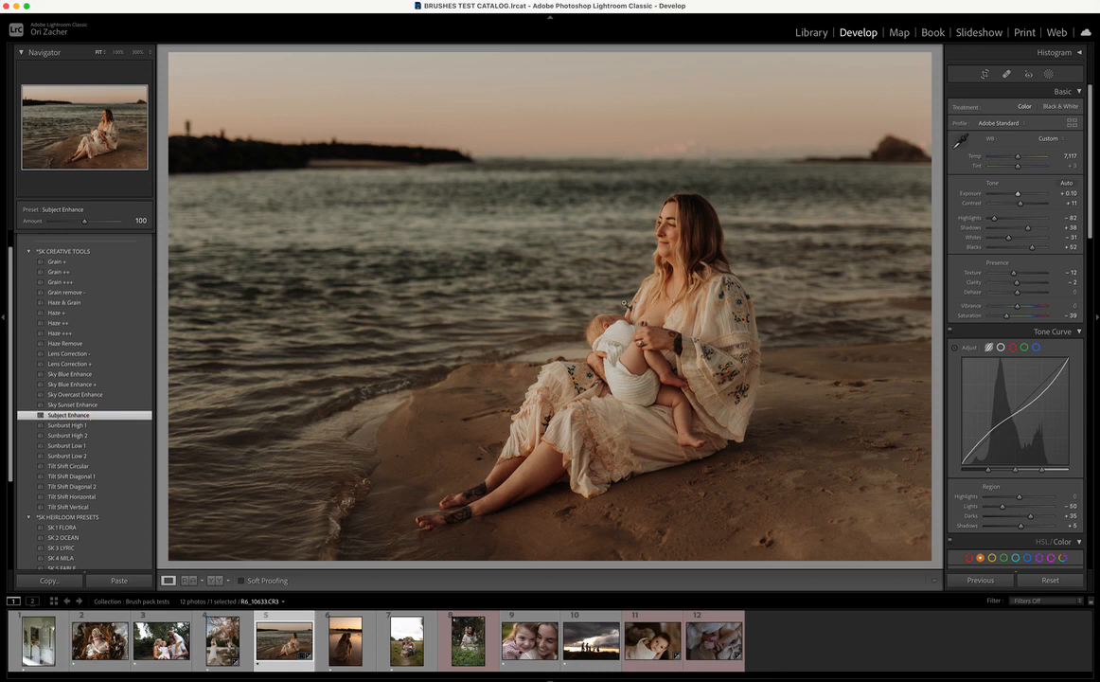
{"action": "left_click", "coordinate": [1050, 73]}
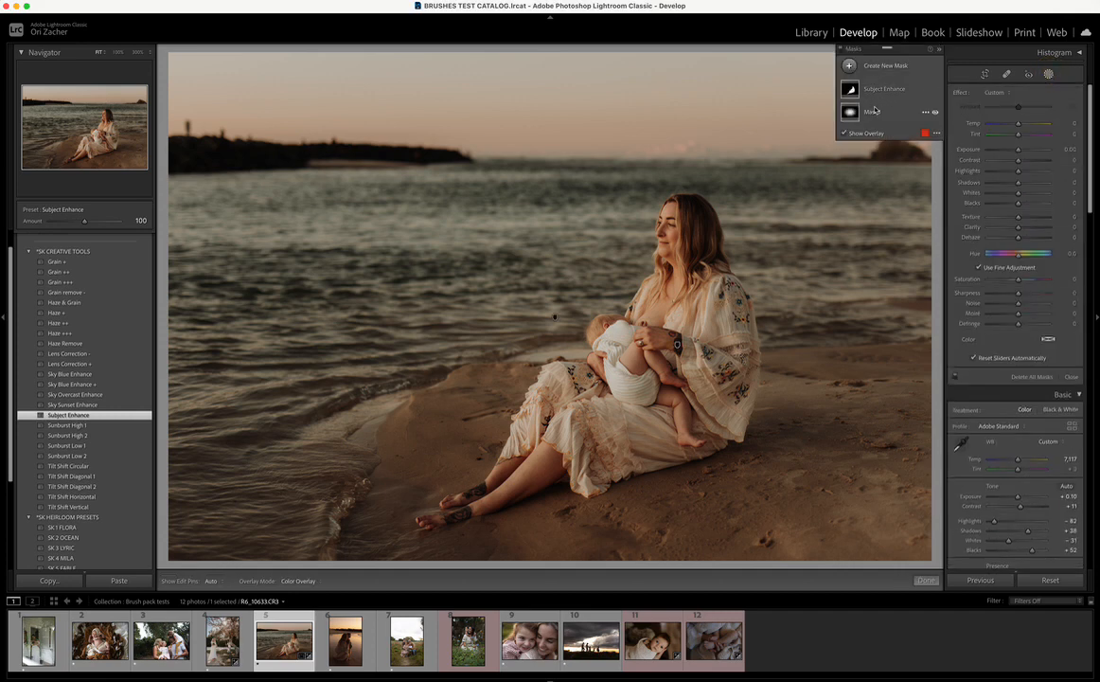
{"action": "left_click", "coordinate": [897, 91]}
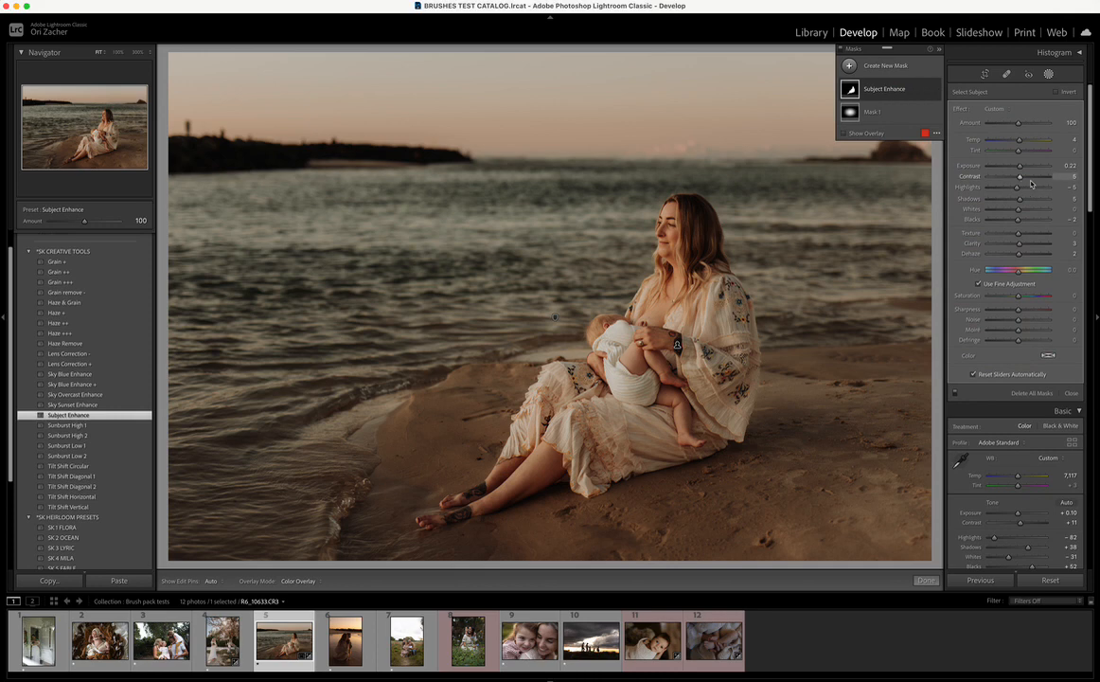
{"action": "left_click_drag", "start_coordinate": [1020, 168], "coordinate": [1021, 169]}
{"action": "left_click_drag", "start_coordinate": [1019, 168], "coordinate": [1017, 168]}
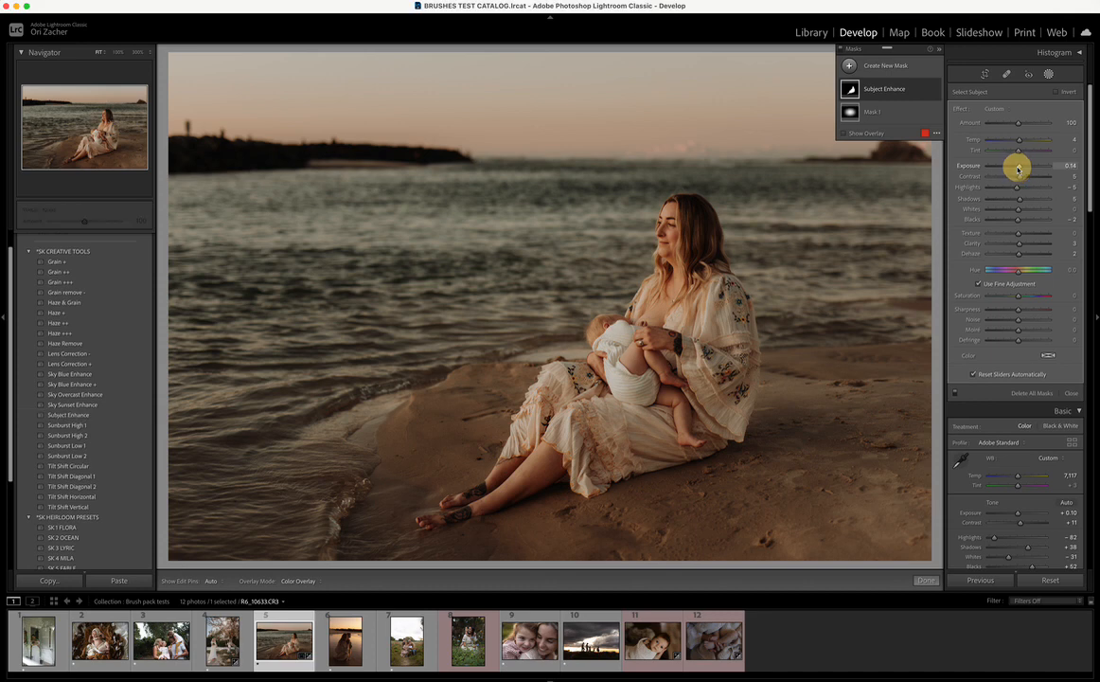
{"action": "left_click", "coordinate": [918, 579]}
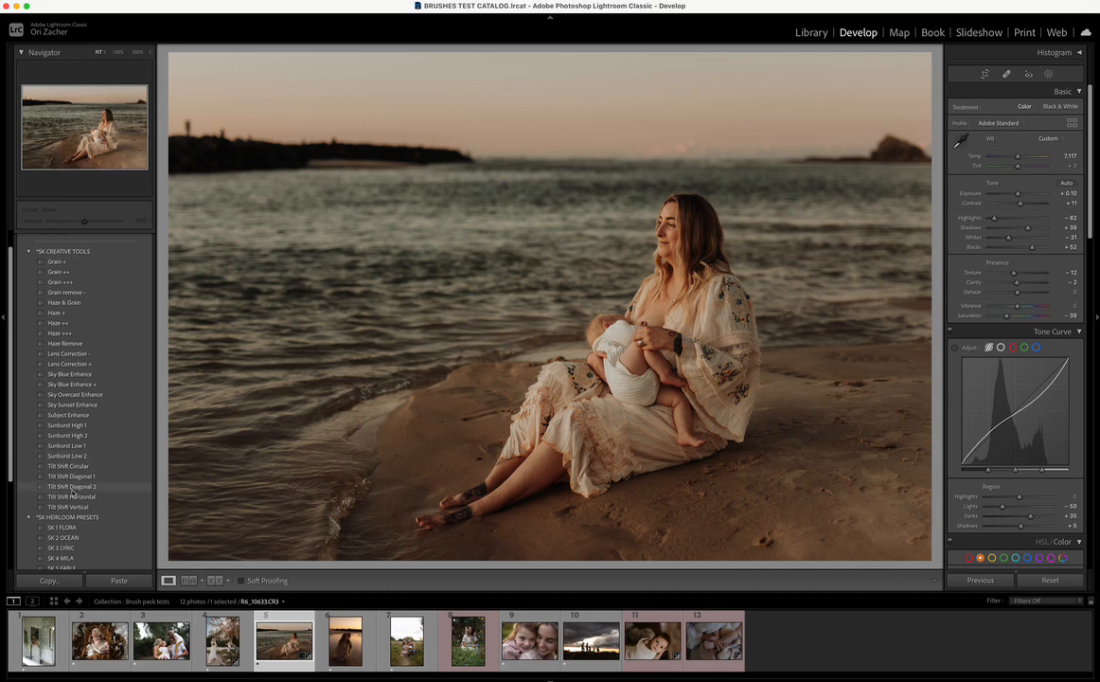
Step: Apply the Tilt Shift Circular and Sunburst High 2 presets from *SK CREATIVE TOOLS to the beach photo
{"action": "left_click", "coordinate": [64, 467]}
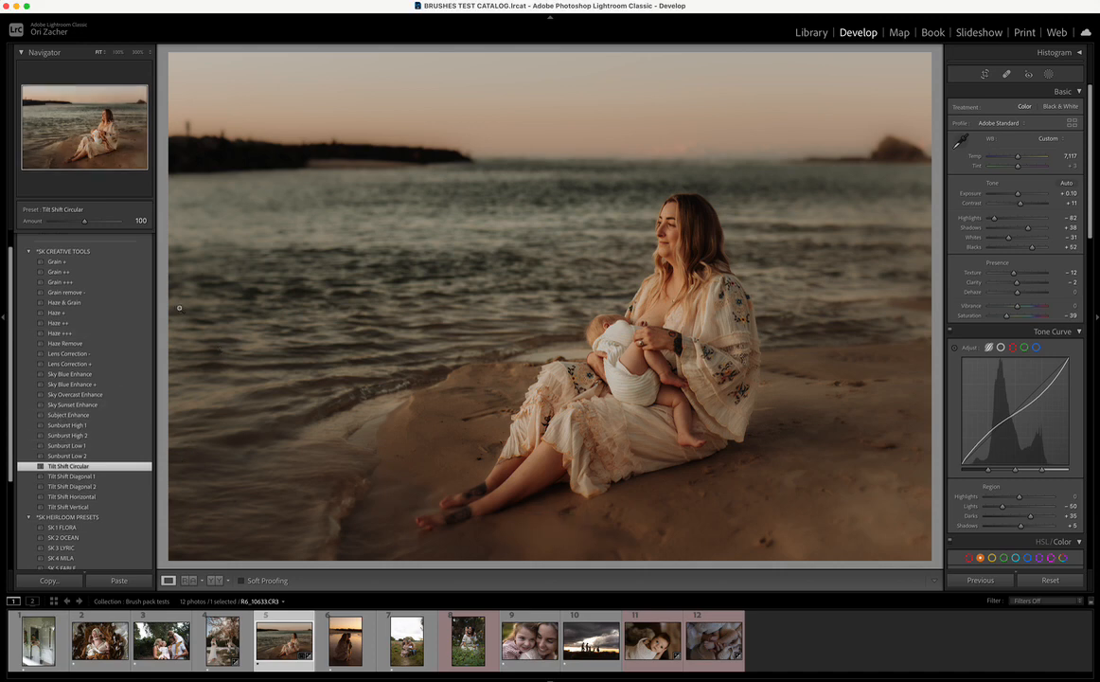
{"action": "left_click", "coordinate": [93, 437]}
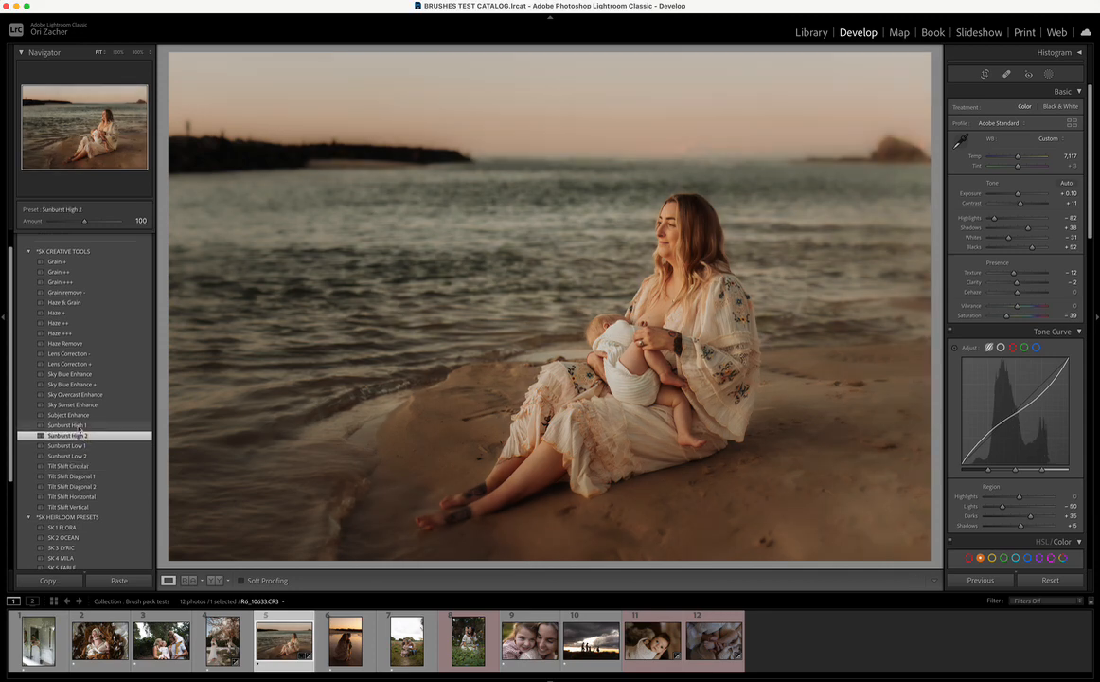
Step: Hide the Sun Burst High 2 mask and apply the Sunburst High 1 preset instead, comparing the beach photo with its original
{"action": "left_click", "coordinate": [1048, 75]}
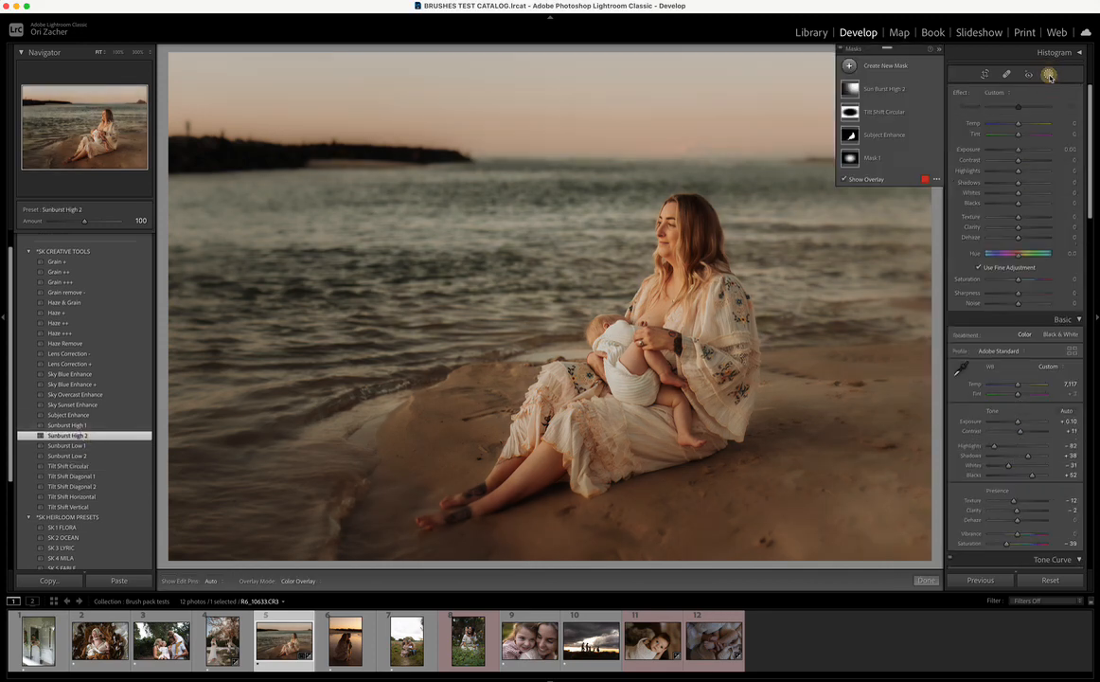
{"action": "left_click", "coordinate": [935, 90]}
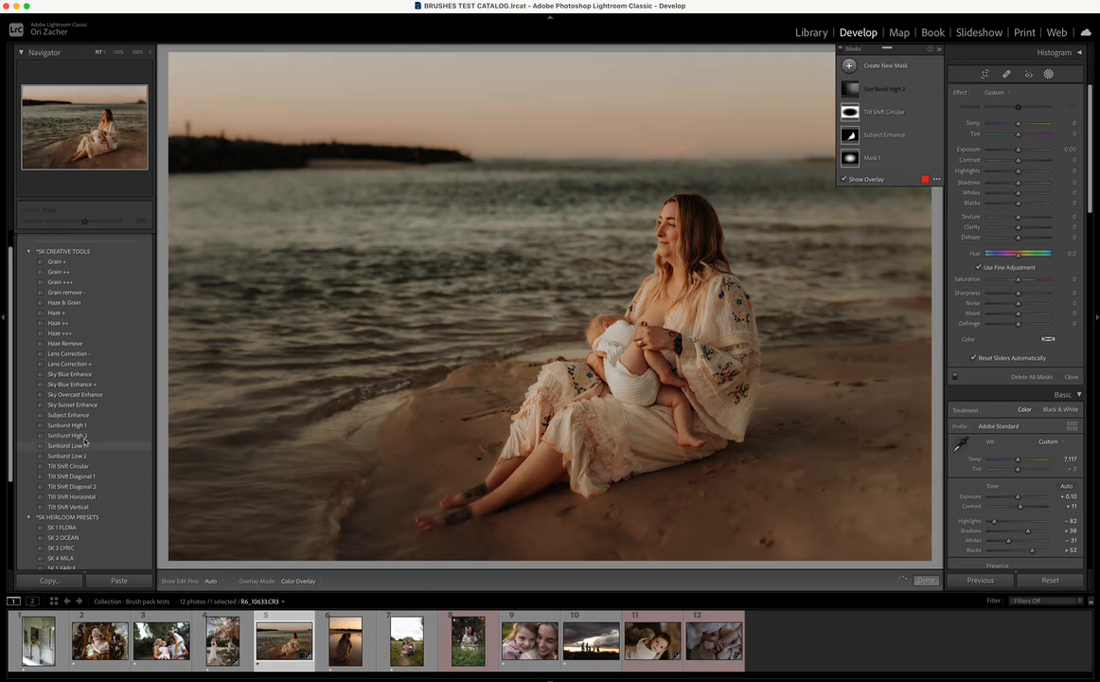
{"action": "left_click", "coordinate": [83, 426]}
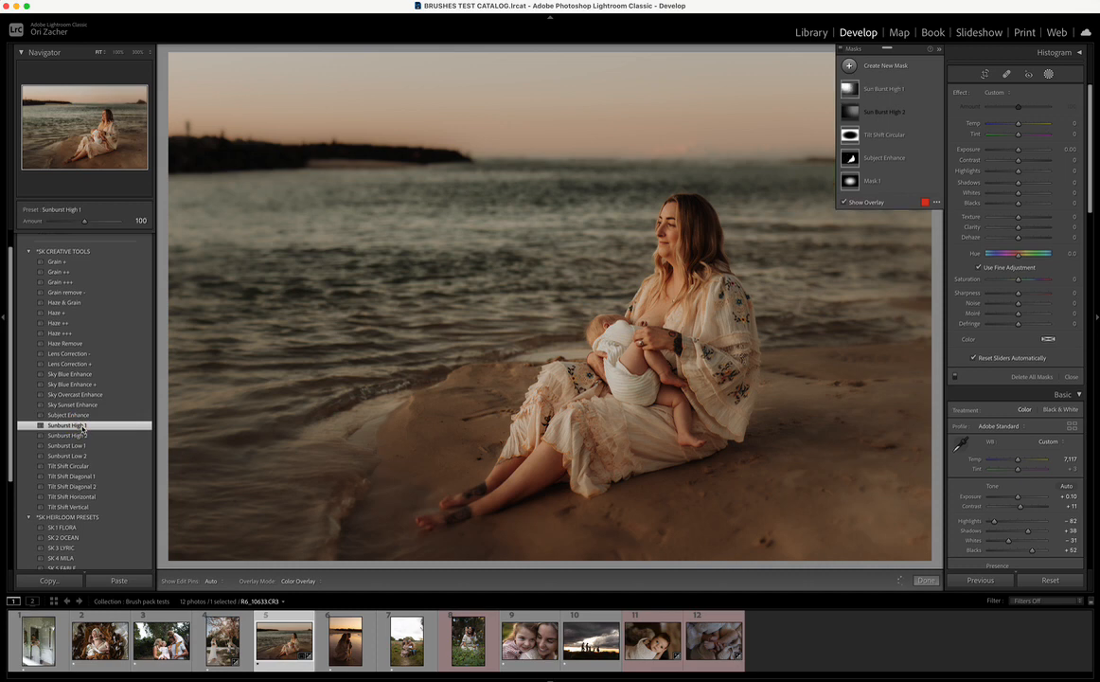
{"action": "left_click", "coordinate": [930, 49]}
{"action": "left_click", "coordinate": [1049, 74]}
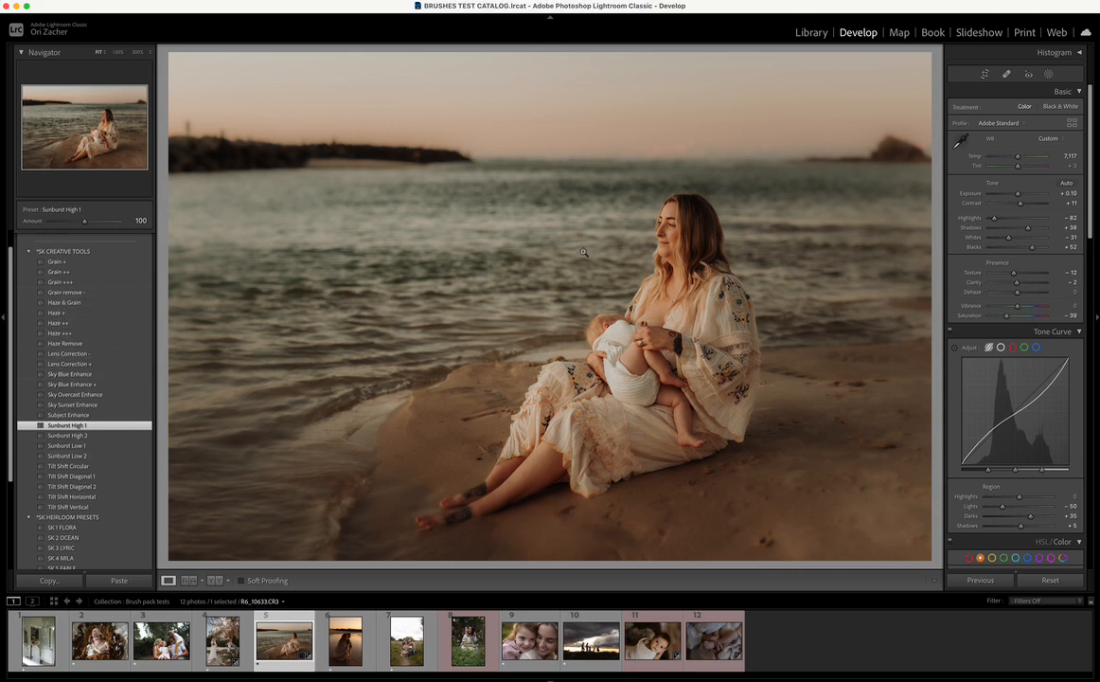
{"action": "key", "text": "backslash"}
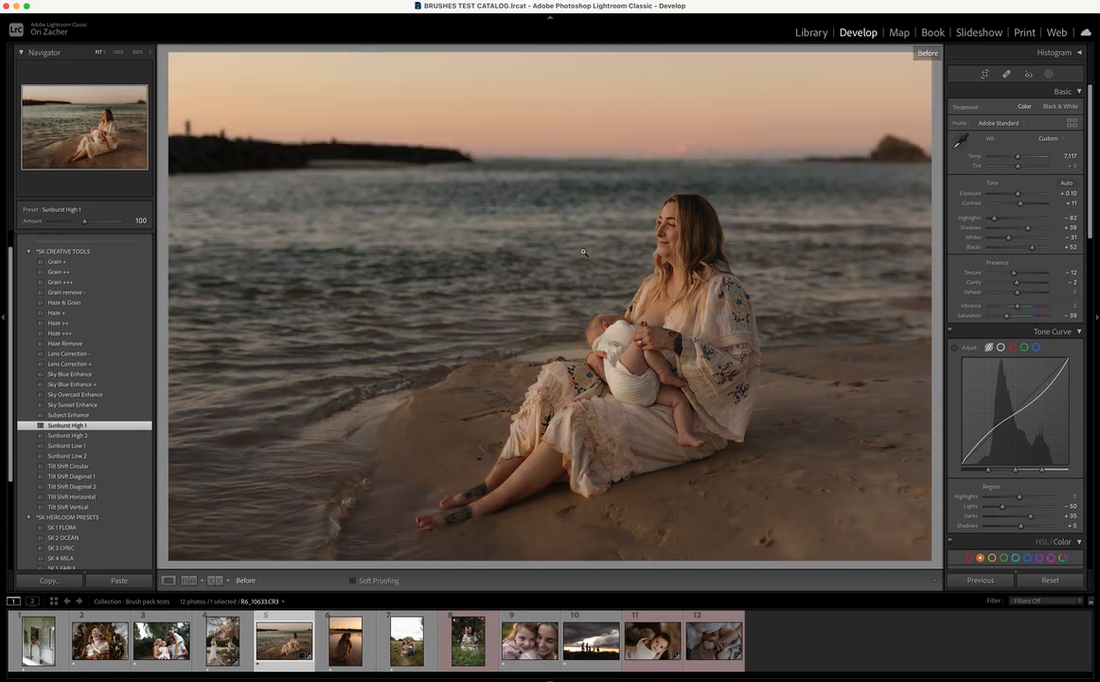
{"action": "key", "text": "backslash"}
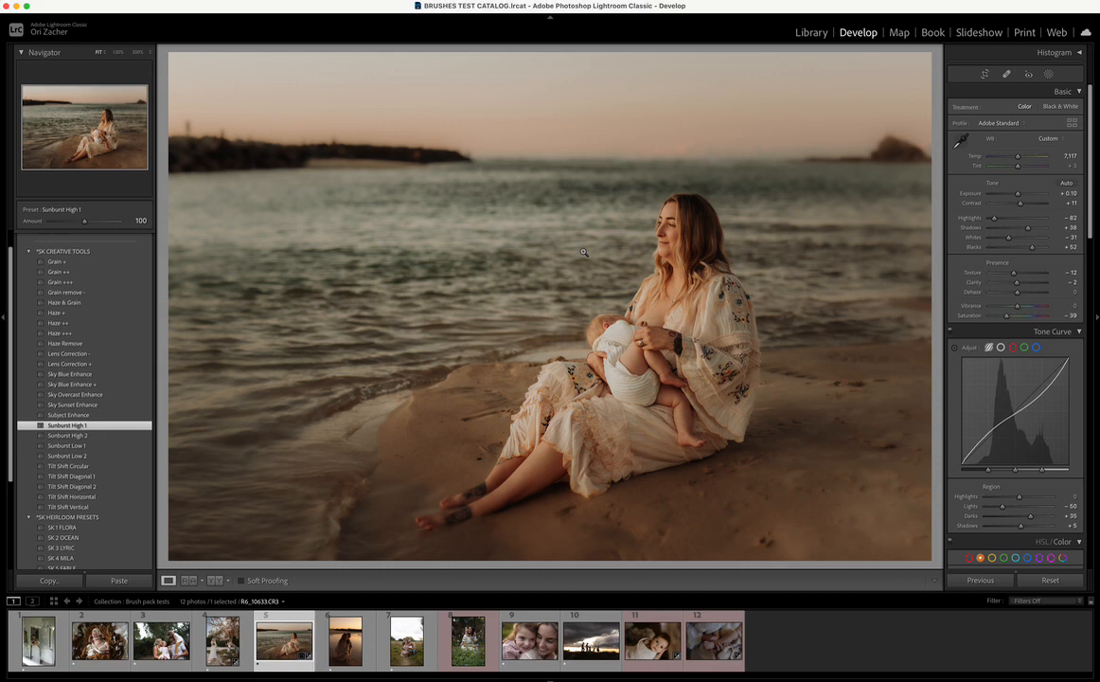
Step: Open the silhouetted family photo R6_10814.CR3 and apply the SK 1 MARLOW full preset from *SK KINDRED PRESETS
{"action": "left_click", "coordinate": [349, 641]}
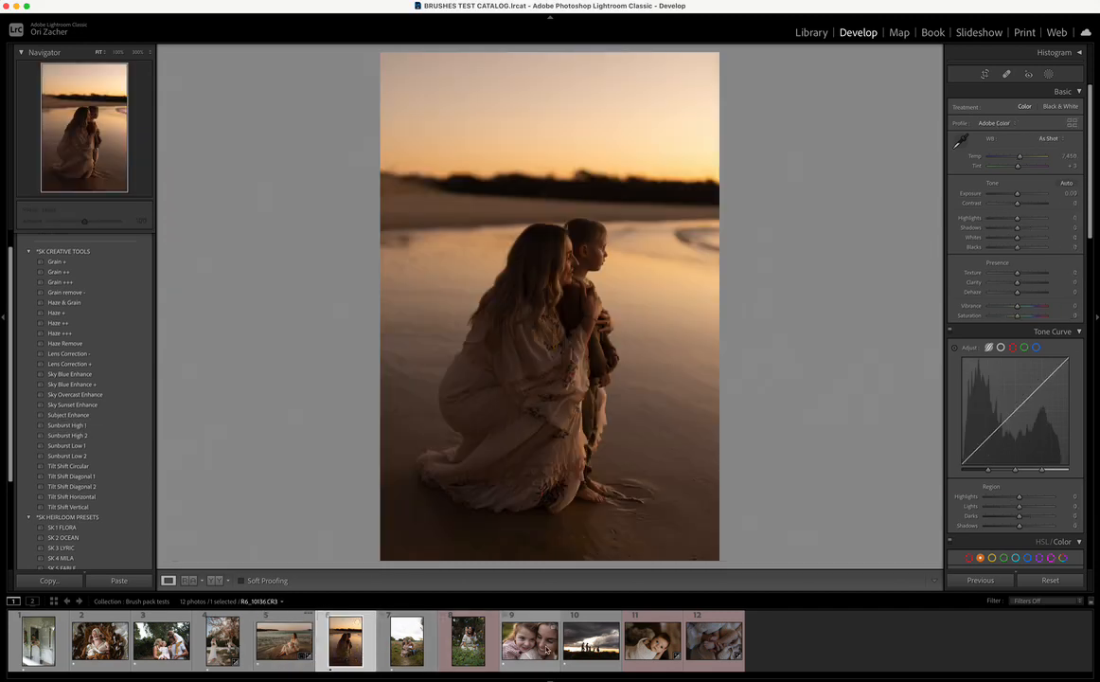
{"action": "left_click", "coordinate": [595, 650]}
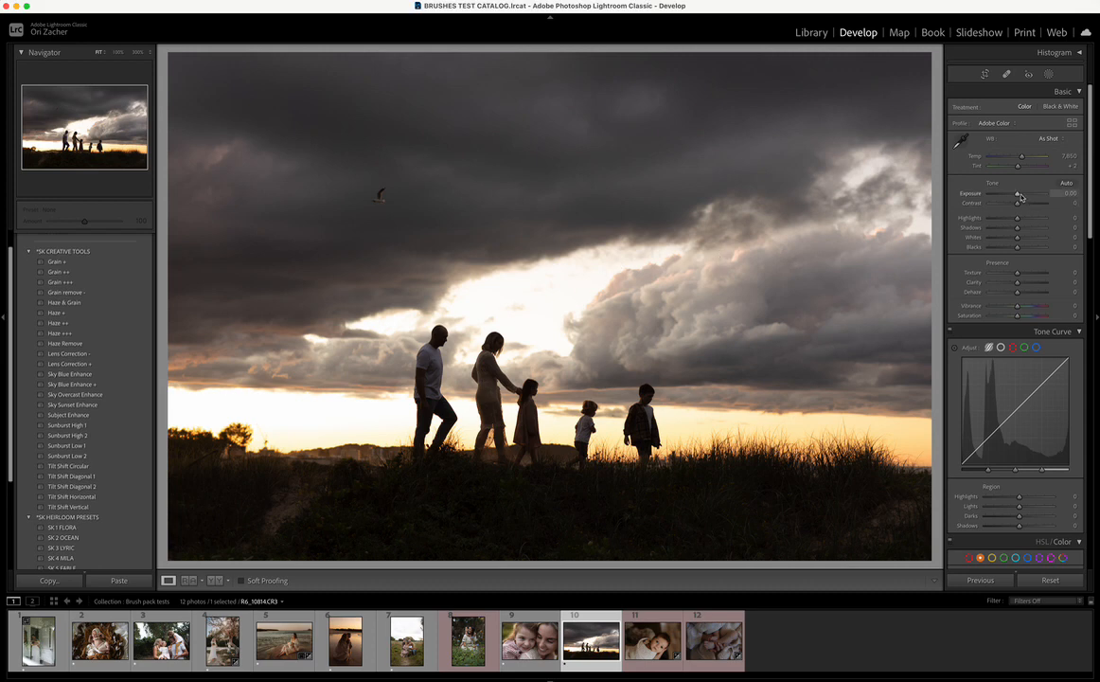
{"action": "key", "text": "i"}
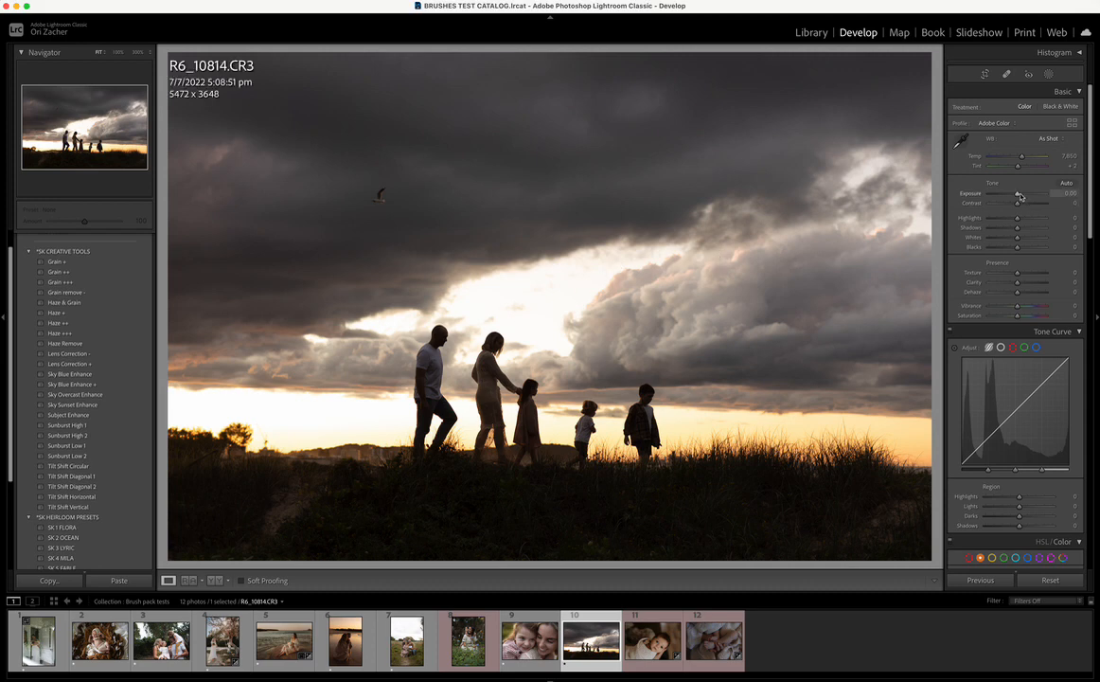
{"action": "key", "text": "i"}
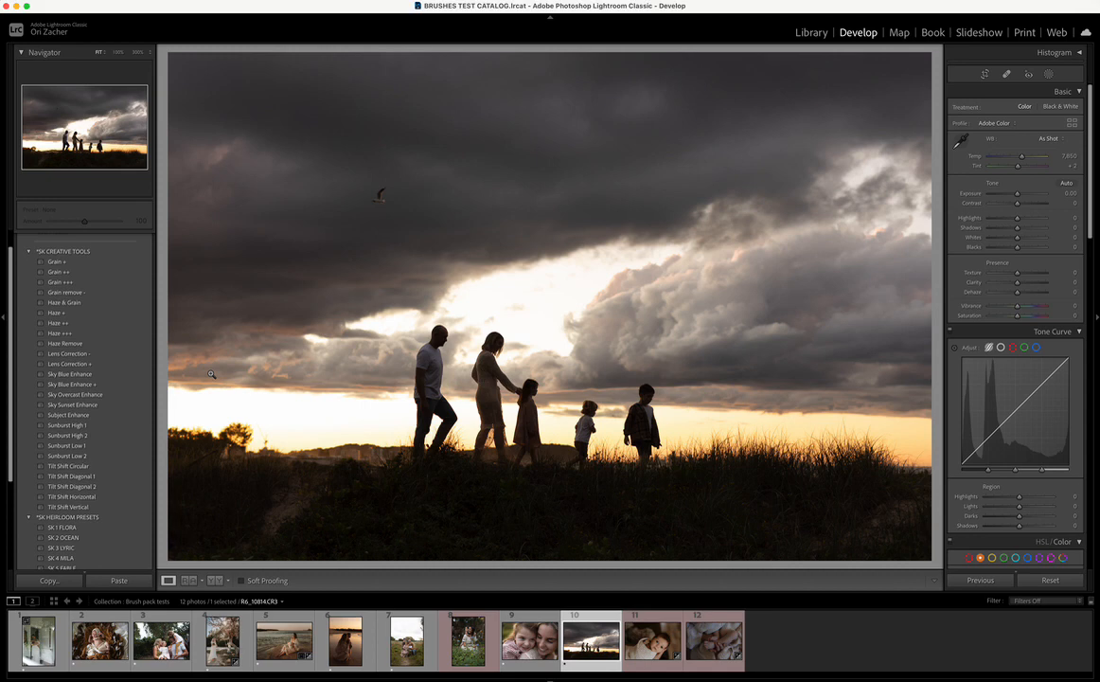
{"action": "scroll", "coordinate": [82, 454], "scroll_direction": "down", "scroll_amount": 5}
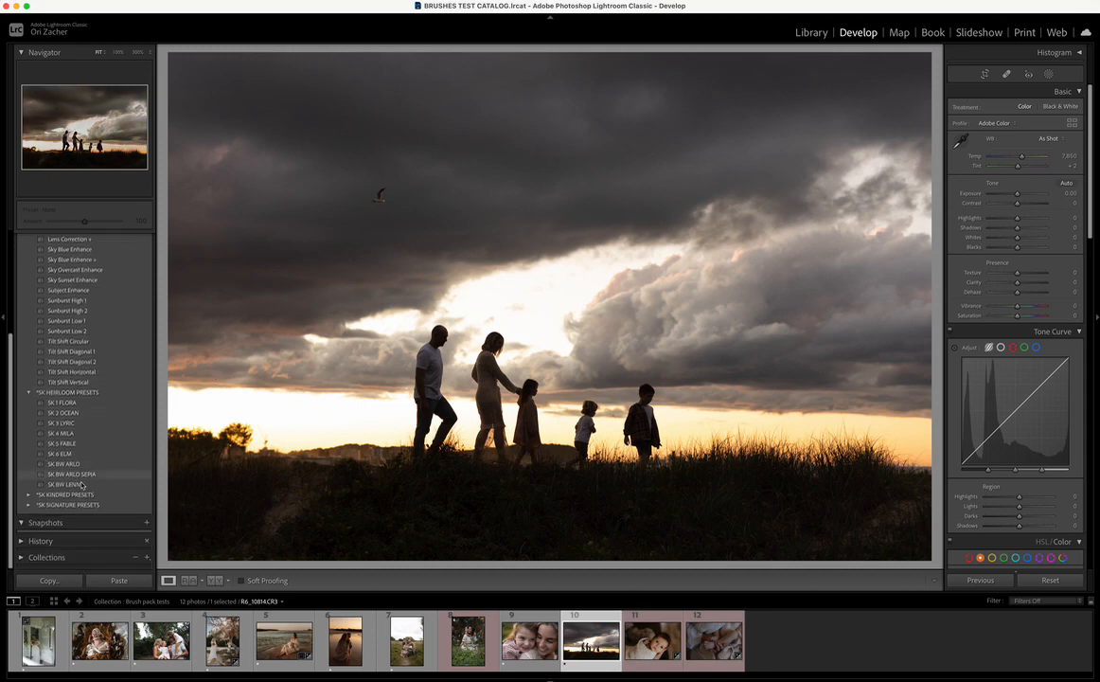
{"action": "left_click", "coordinate": [28, 494]}
{"action": "scroll", "coordinate": [117, 438], "scroll_direction": "down", "scroll_amount": 3}
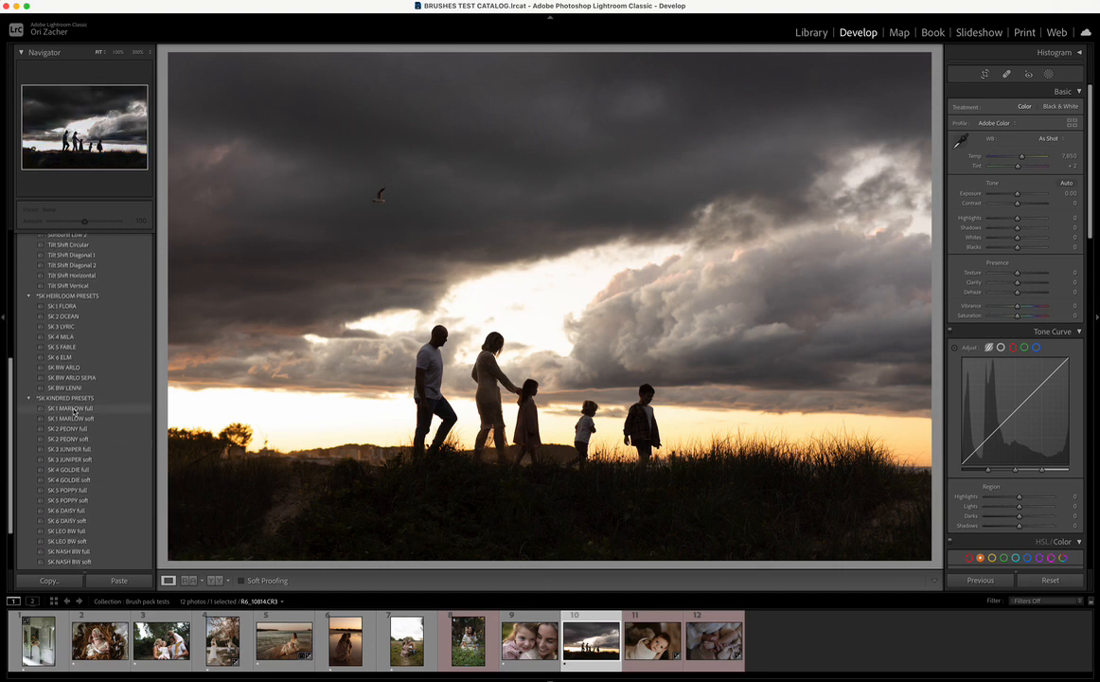
{"action": "left_click", "coordinate": [74, 408]}
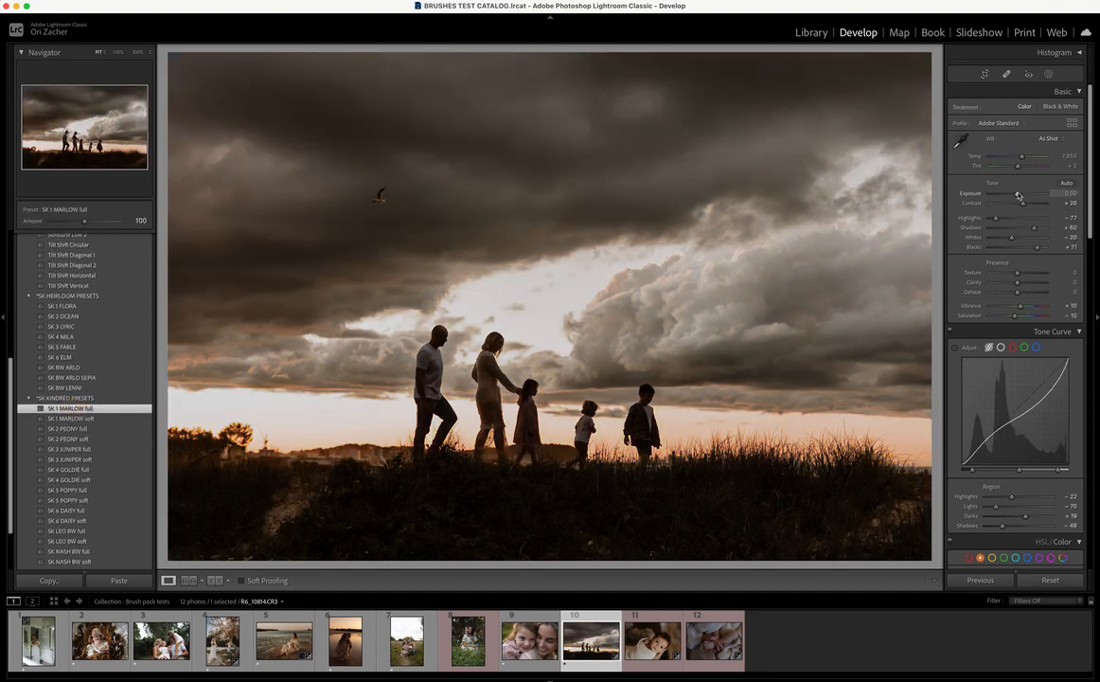
Step: Set the family photo's exposure to +1.10 and its white balance temperature to 7,645
{"action": "left_click_drag", "start_coordinate": [1018, 195], "coordinate": [1023, 195]}
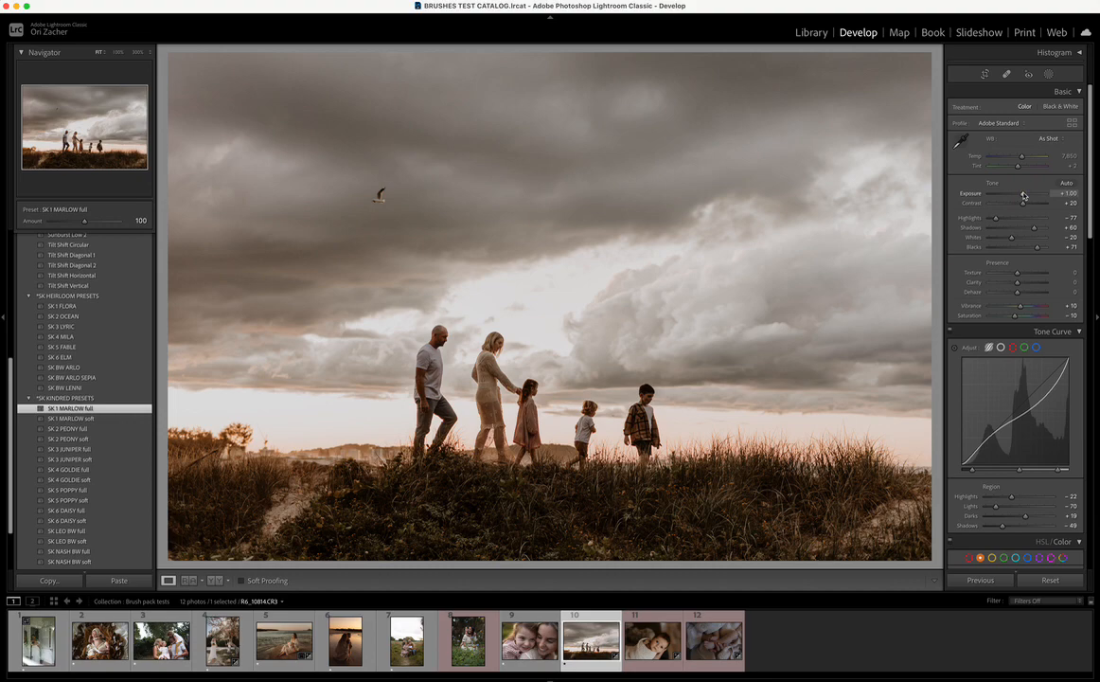
{"action": "key", "text": "backslash"}
{"action": "key", "text": "backslash"}
{"action": "left_click_drag", "start_coordinate": [1024, 198], "coordinate": [1024, 198]}
{"action": "left_click_drag", "start_coordinate": [1020, 158], "coordinate": [1020, 161]}
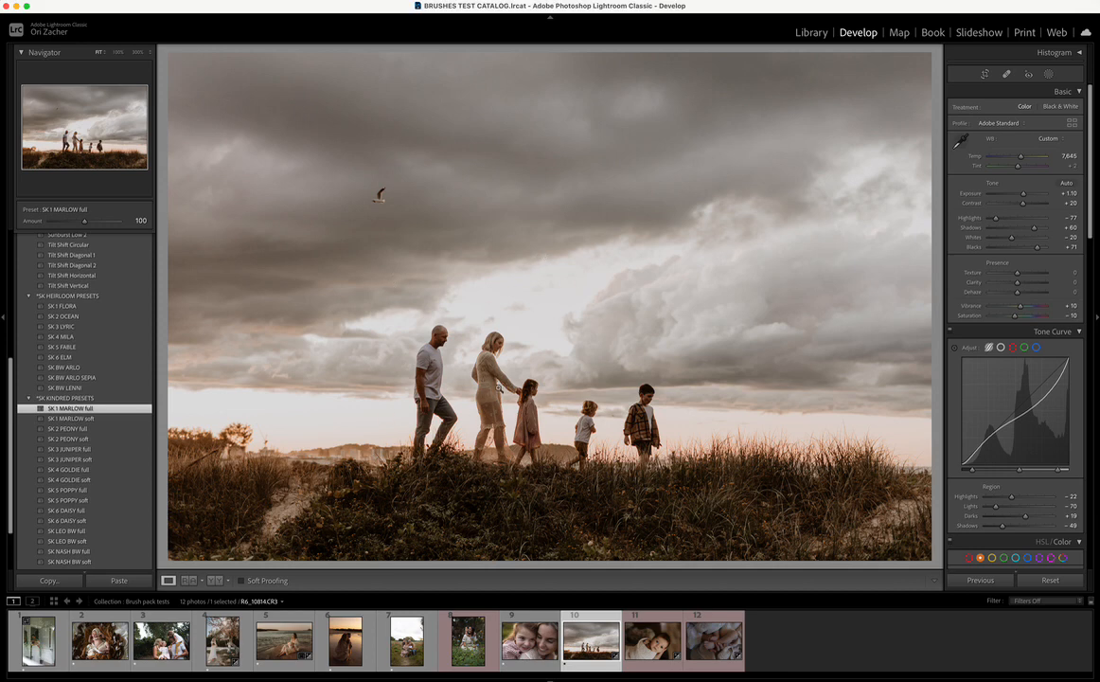
Step: Apply the Subject Enhance preset from *SK CREATIVE TOOLS to the walking family
{"action": "scroll", "coordinate": [121, 290], "scroll_direction": "up", "scroll_amount": 4}
{"action": "scroll", "coordinate": [121, 289], "scroll_direction": "up", "scroll_amount": 5}
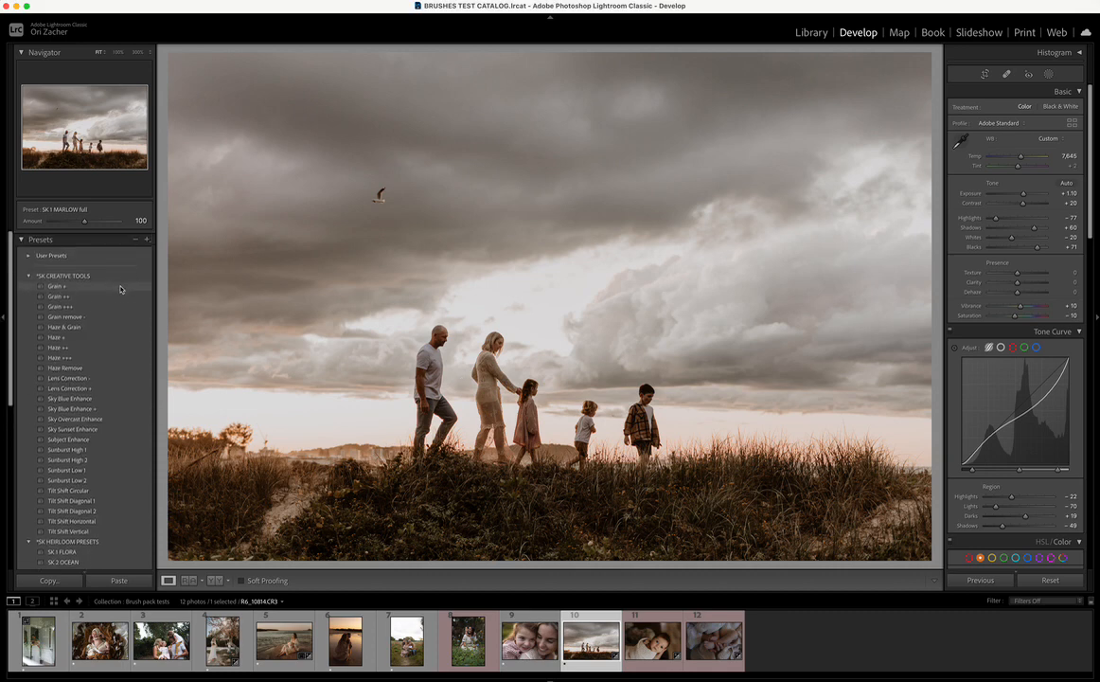
{"action": "left_click", "coordinate": [70, 437]}
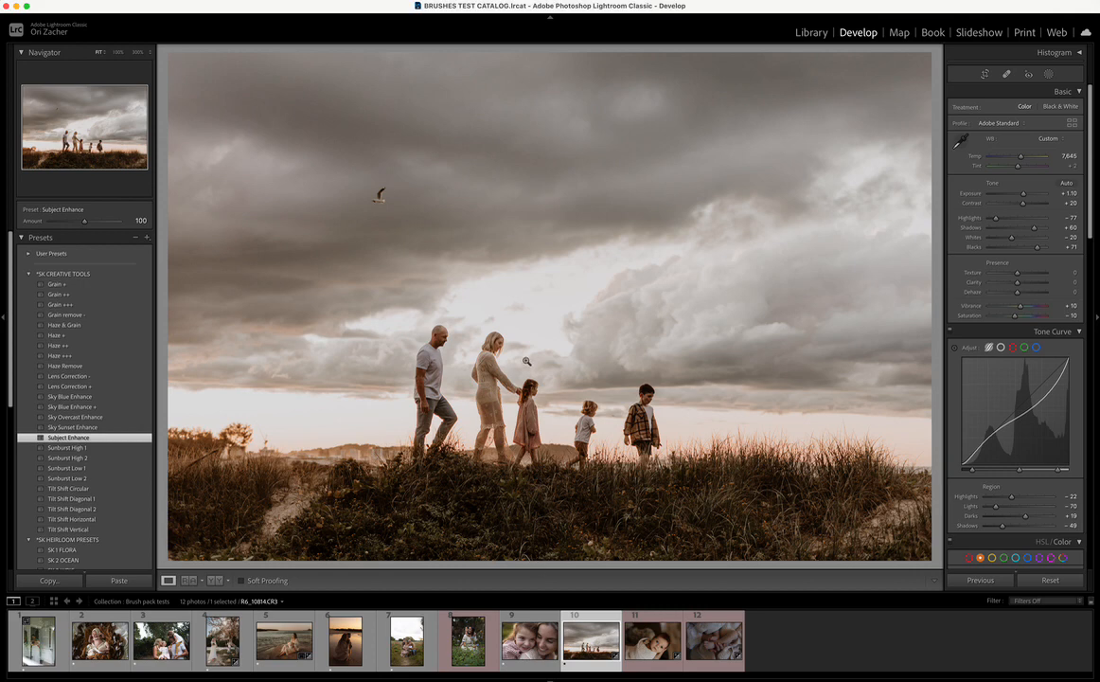
Step: Add a linear gradient mask with the SK SKIN – Lift shadows & add punch effect, drawn upward from the photo's lower edge over the grass
{"action": "left_click", "coordinate": [1051, 75]}
{"action": "left_click", "coordinate": [931, 65]}
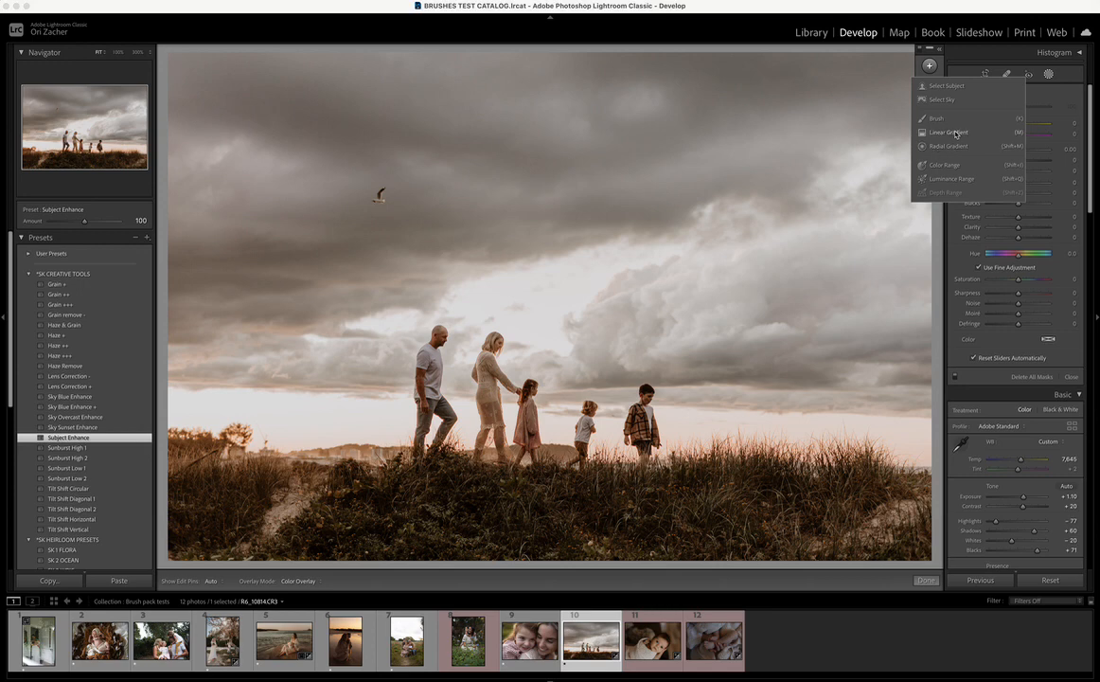
{"action": "left_click", "coordinate": [952, 132]}
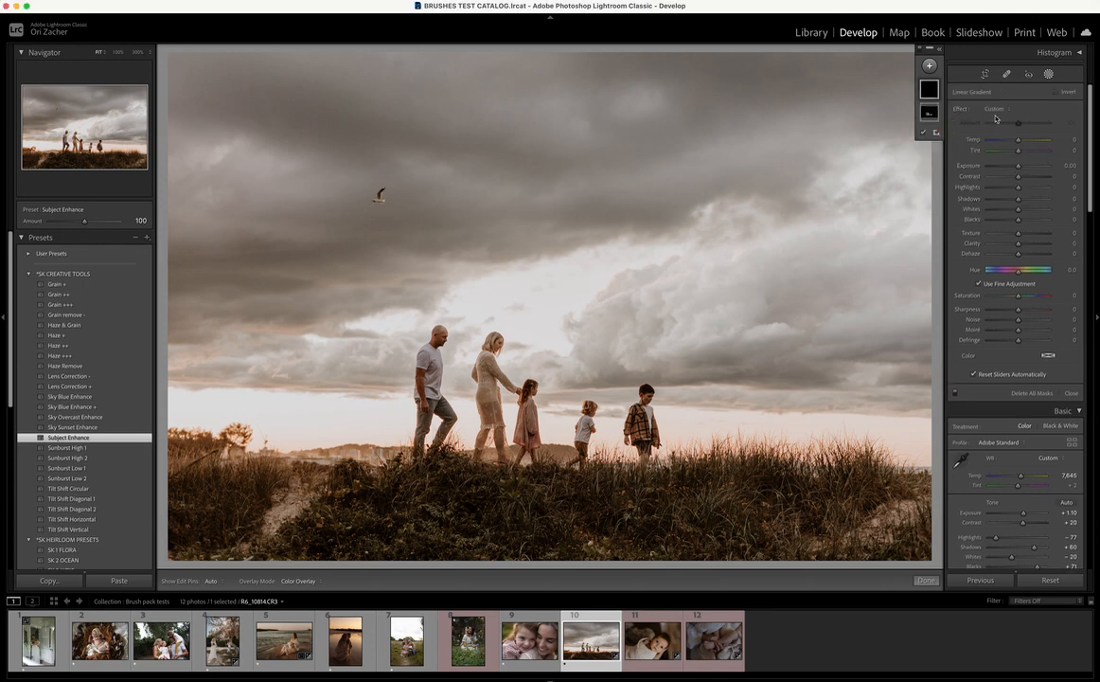
{"action": "left_click", "coordinate": [996, 109]}
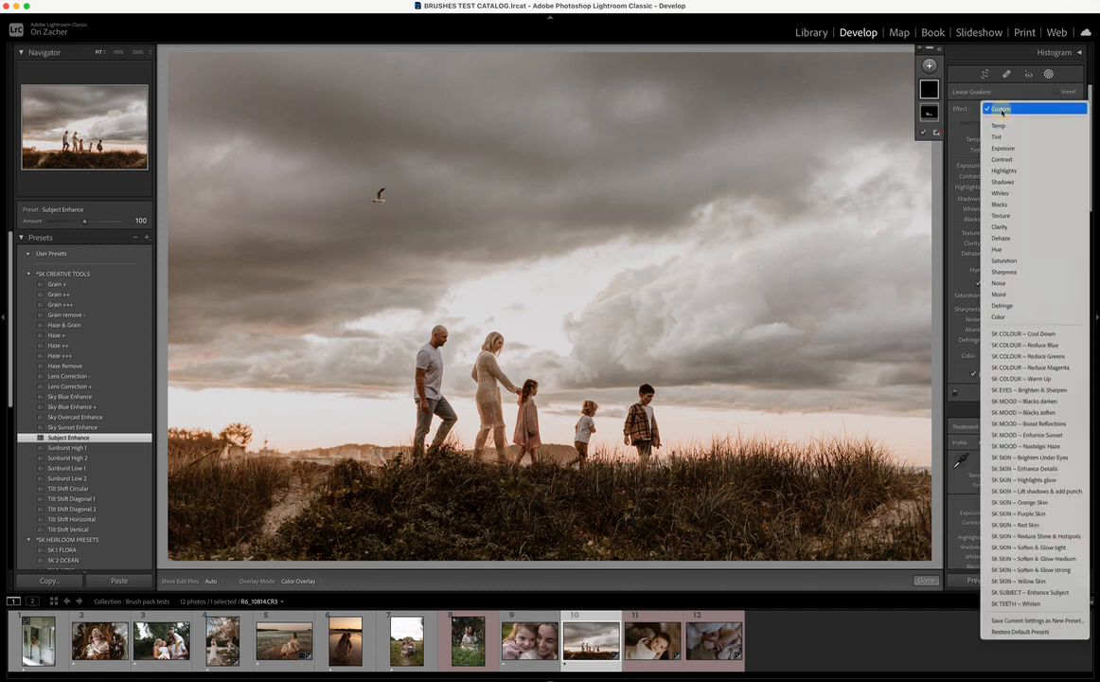
{"action": "left_click", "coordinate": [1031, 491]}
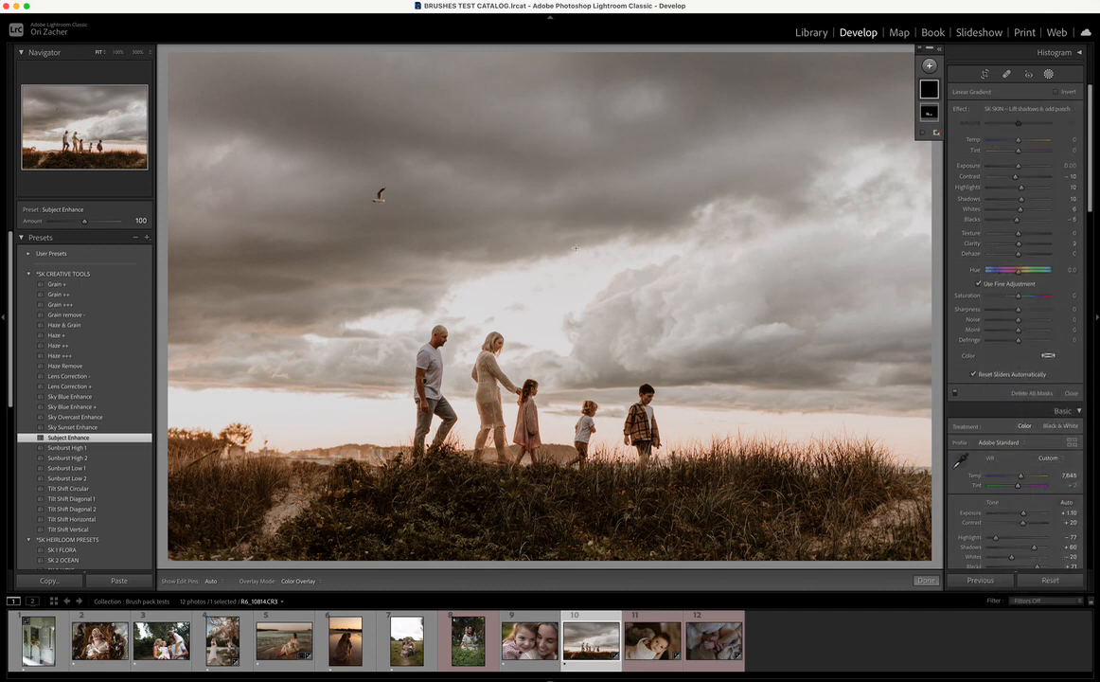
{"action": "left_click_drag", "start_coordinate": [482, 560], "coordinate": [482, 382]}
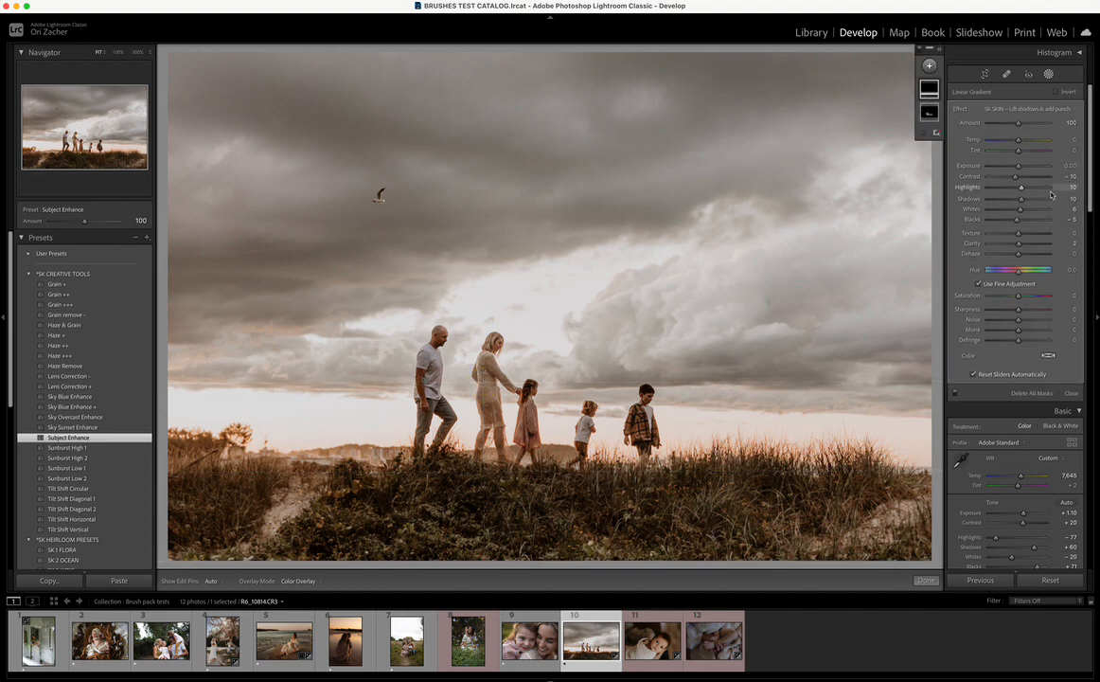
Step: Set the grass gradient mask's exposure to 0.04 and temperature to -8, and finish masking
{"action": "left_click", "coordinate": [1020, 168]}
{"action": "left_click_drag", "start_coordinate": [1020, 167], "coordinate": [1014, 141]}
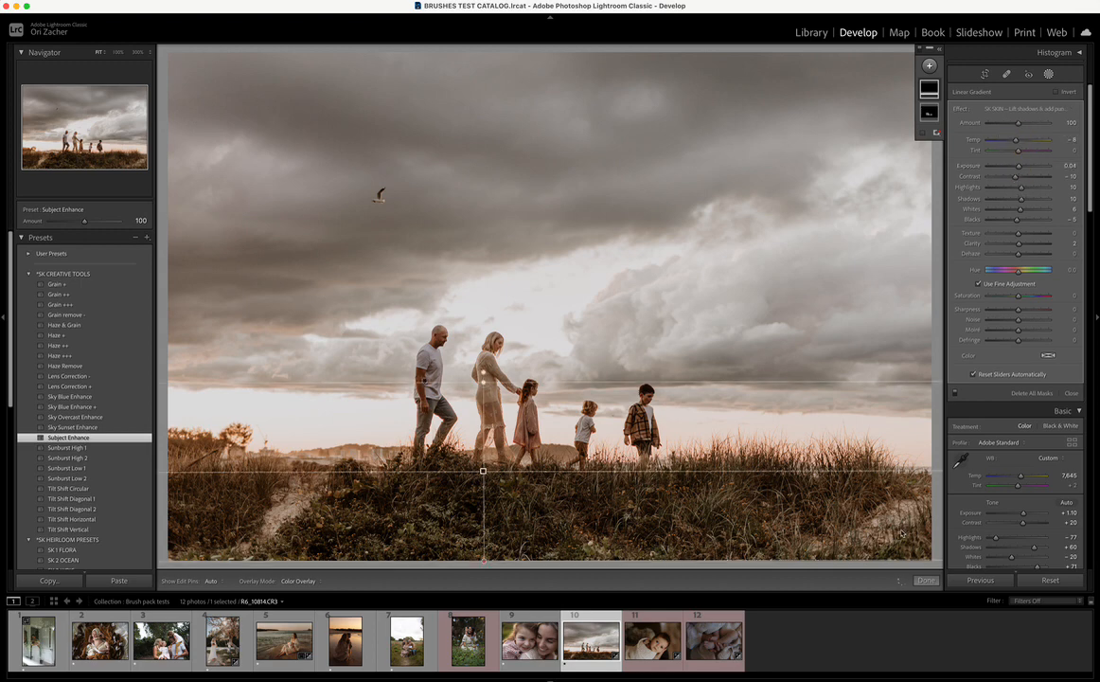
{"action": "left_click", "coordinate": [927, 580]}
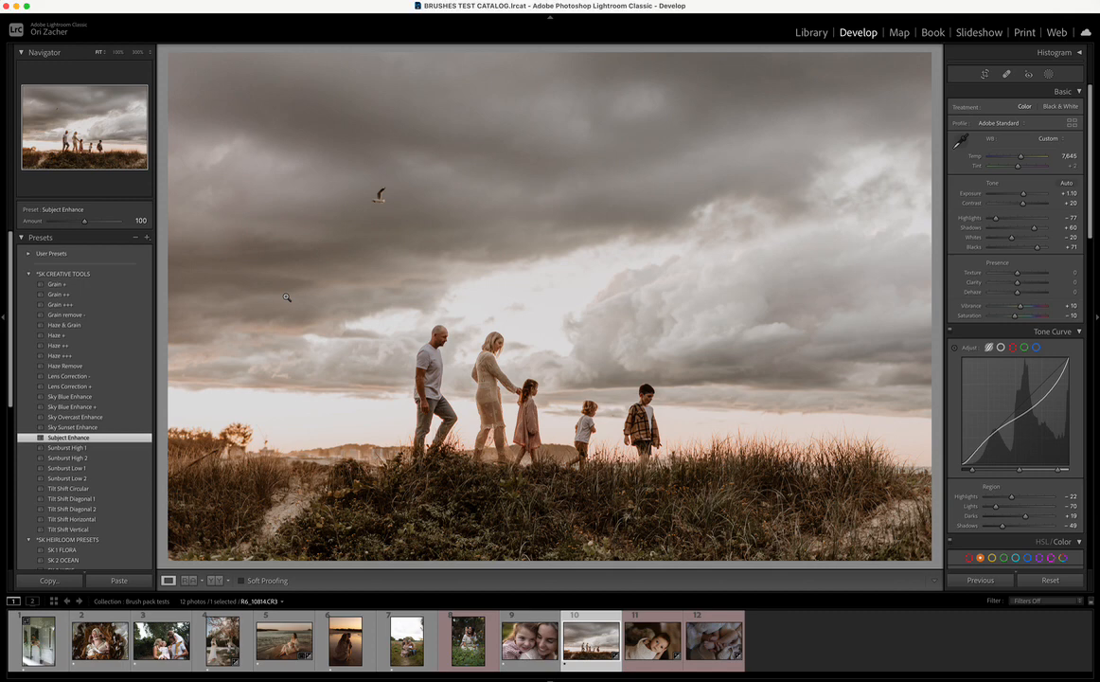
Step: Apply the Sky Sunset Enhance preset and set its mask to exposure 0.35, contrast -3, temperature 21 and tint 26
{"action": "left_click", "coordinate": [85, 439]}
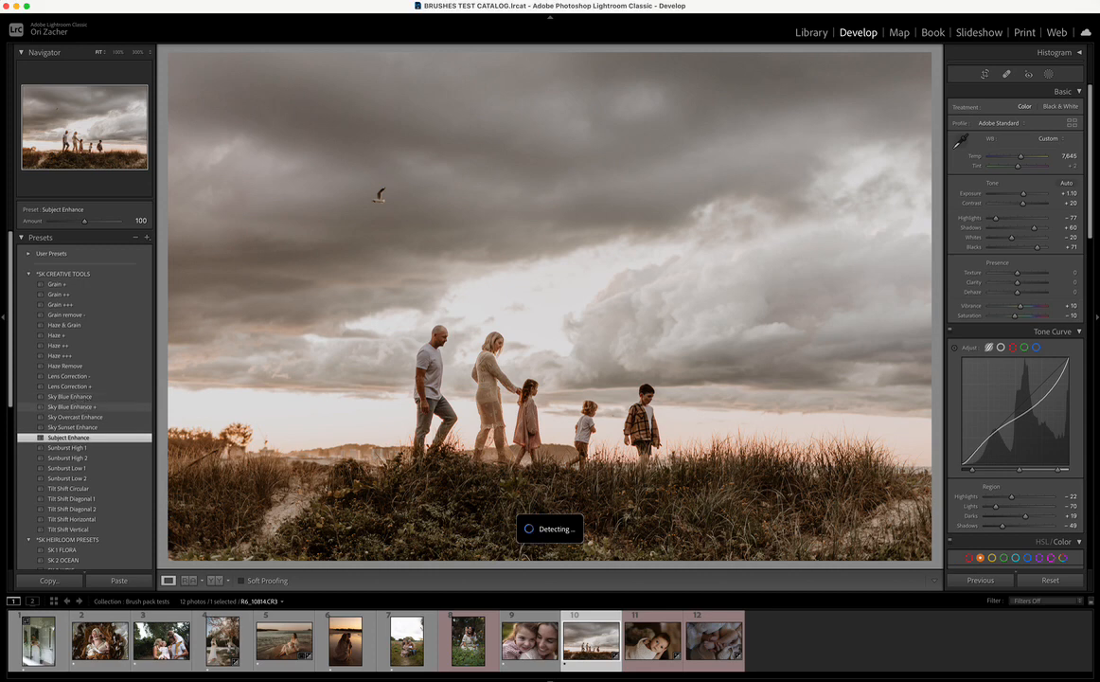
{"action": "left_click", "coordinate": [85, 427]}
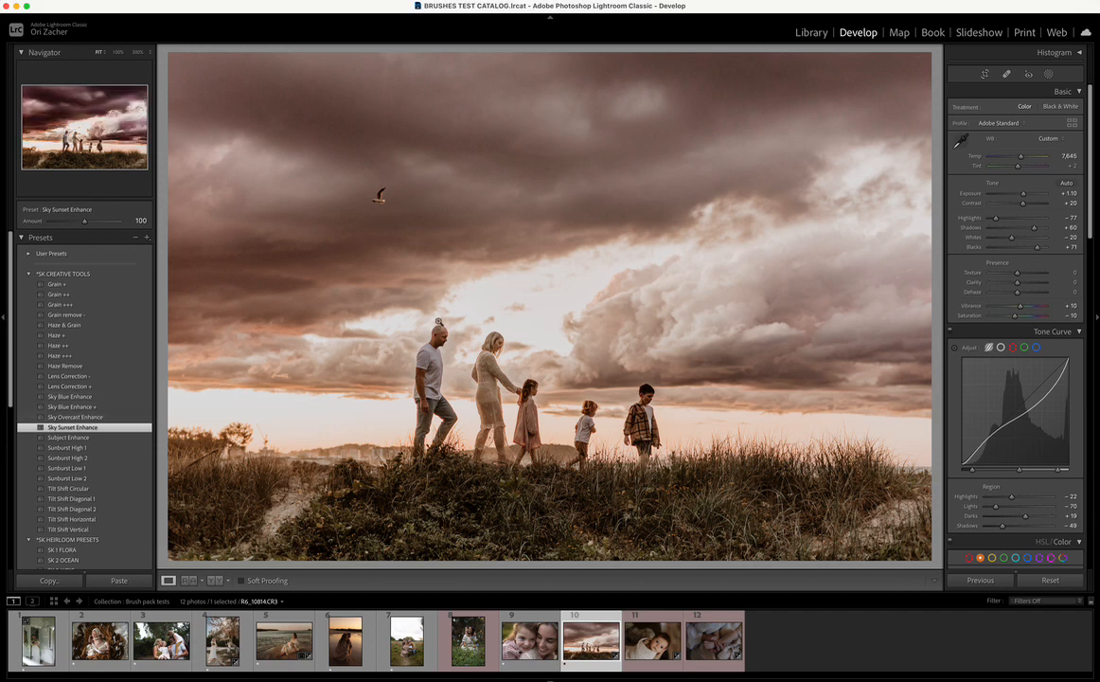
{"action": "left_click", "coordinate": [1049, 76]}
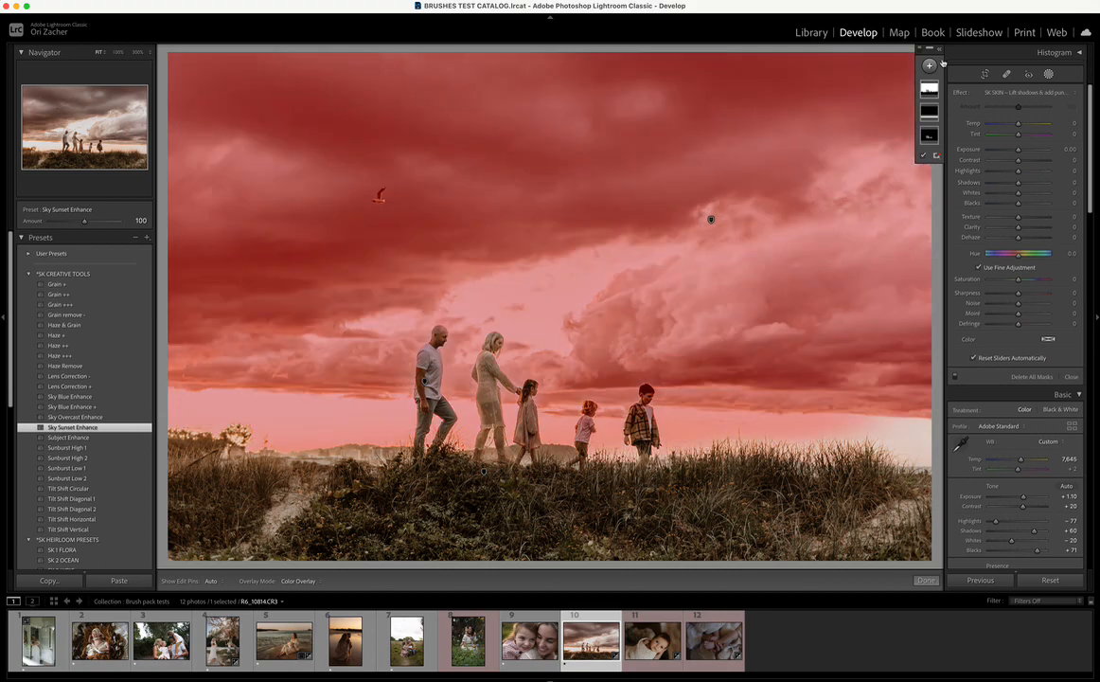
{"action": "left_click", "coordinate": [934, 49]}
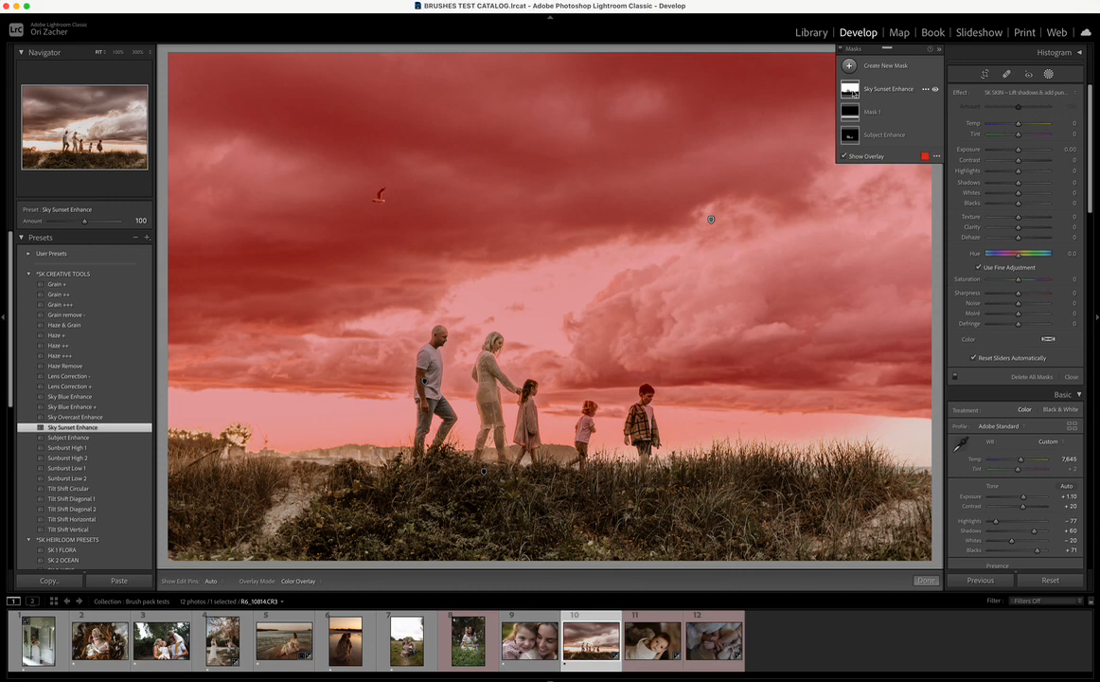
{"action": "left_click", "coordinate": [853, 95]}
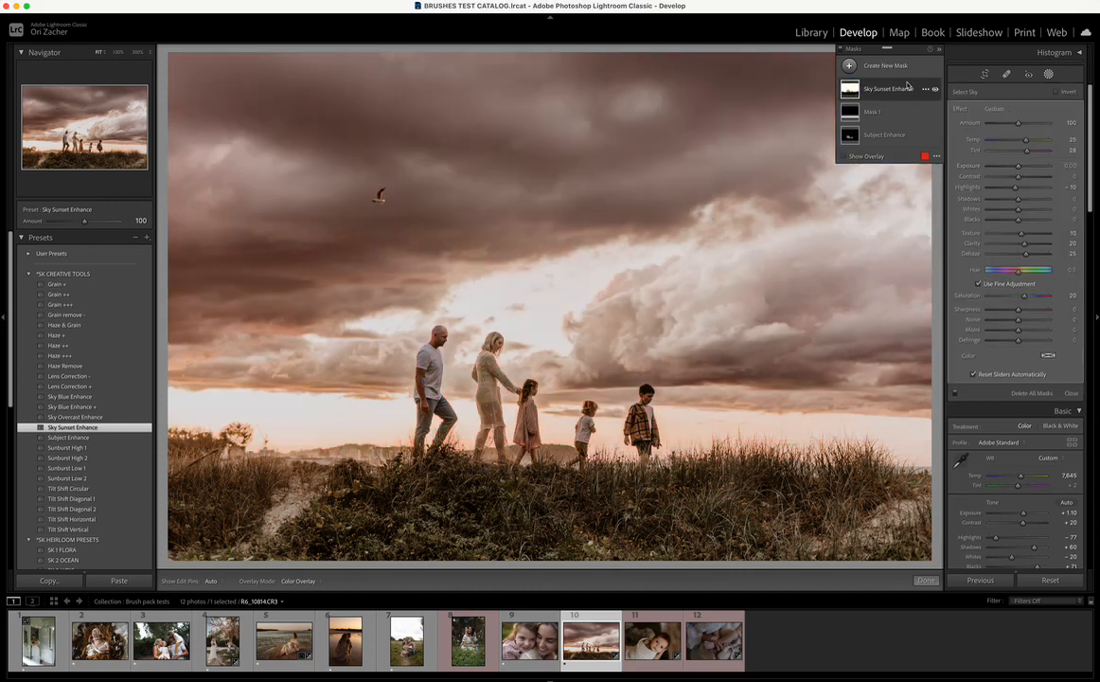
{"action": "left_click", "coordinate": [1019, 169]}
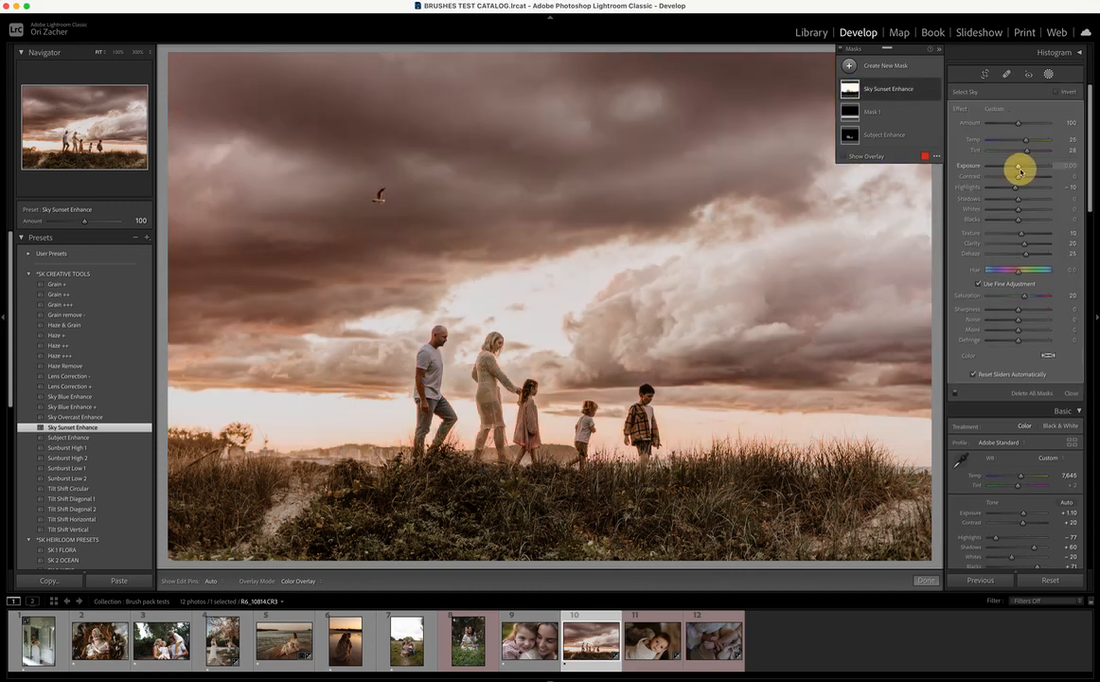
{"action": "mouse_move", "coordinate": [1019, 171]}
{"action": "left_mouse_down"}
{"action": "mouse_move", "coordinate": [1026, 141]}
{"action": "mouse_move", "coordinate": [1019, 180]}
{"action": "mouse_move", "coordinate": [1028, 153]}
{"action": "left_mouse_up"}
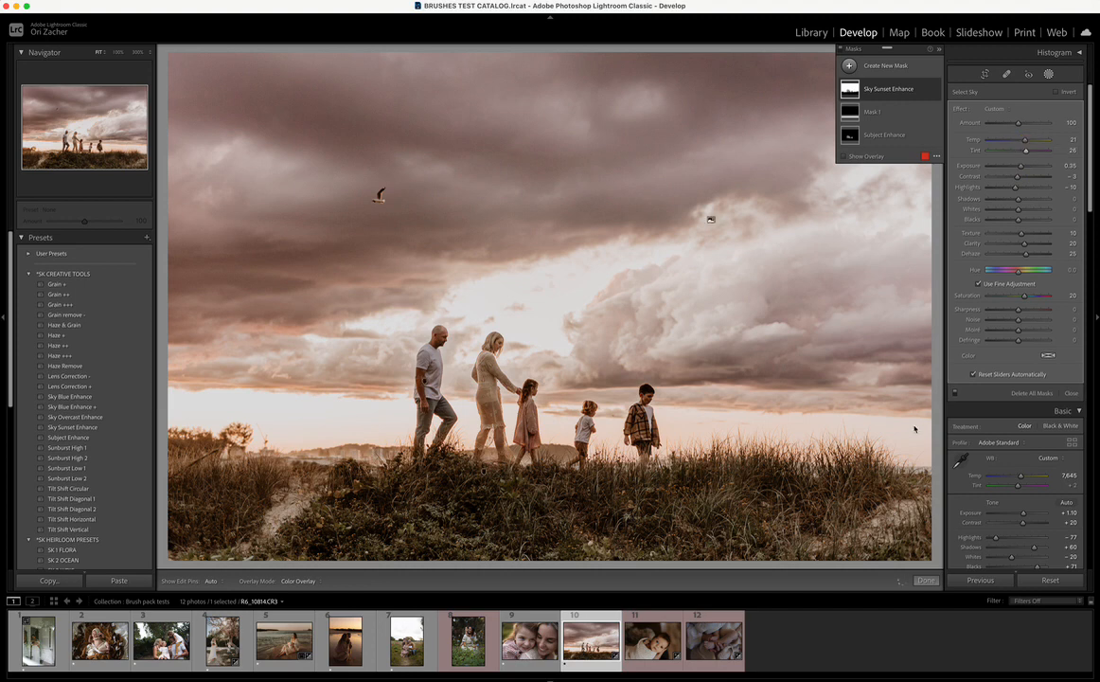
{"action": "left_click", "coordinate": [923, 579]}
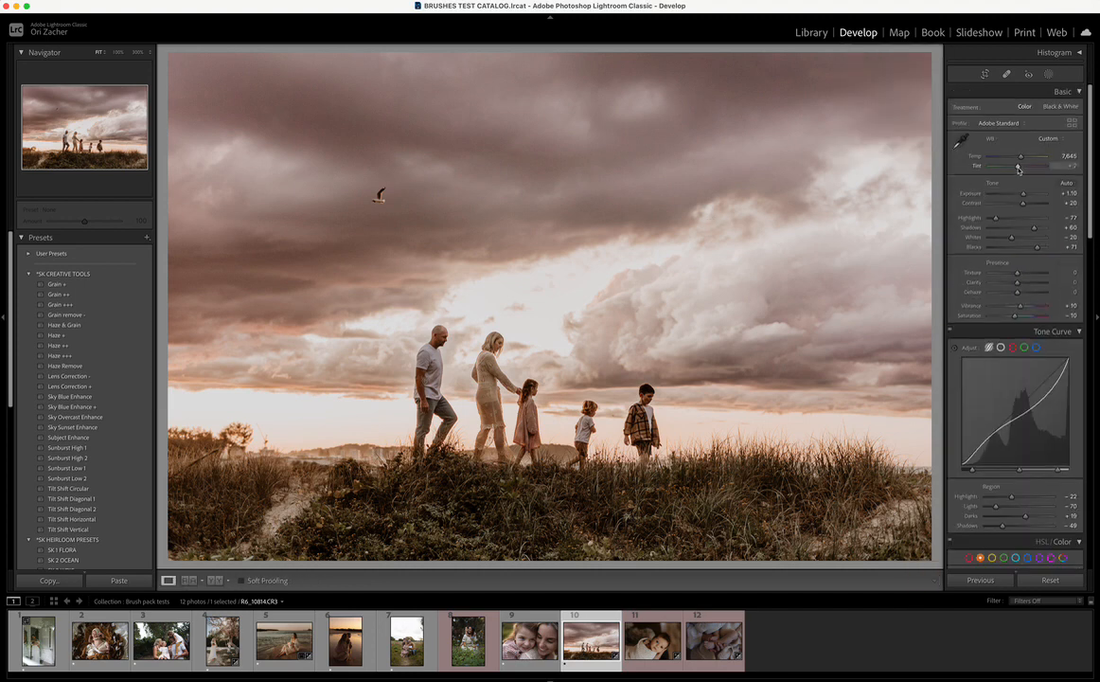
Step: Set the whole photo's white balance to temperature 7,396 and tint -3
{"action": "left_click_drag", "start_coordinate": [1017, 168], "coordinate": [1019, 156]}
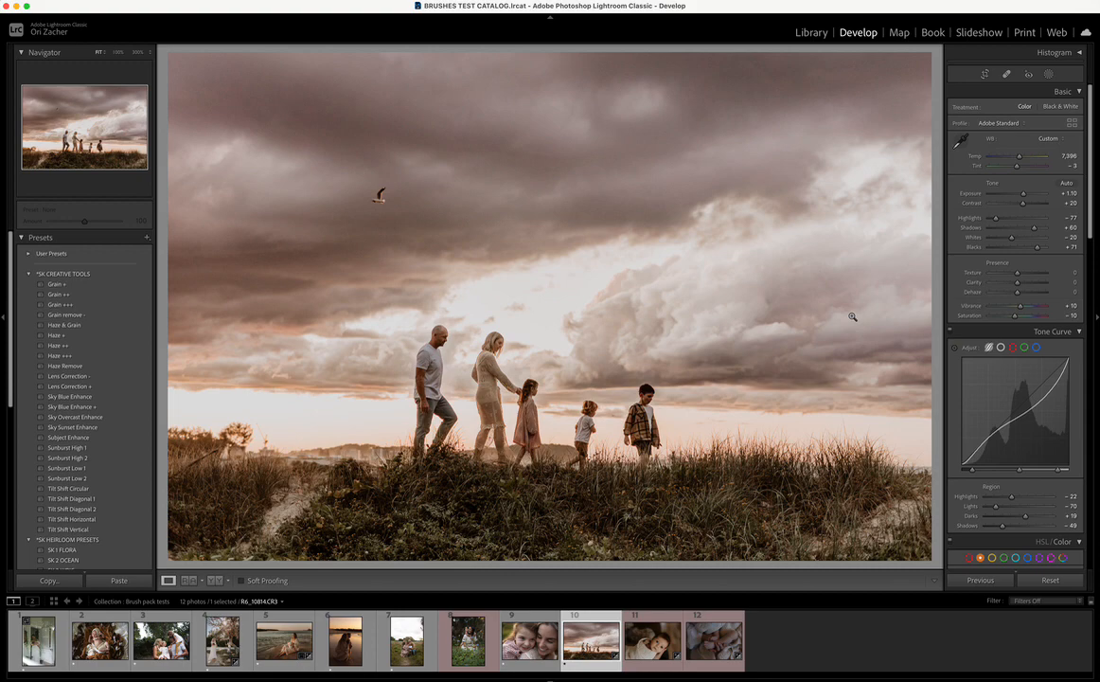
Step: Compare the edited silhouetted family photo with its unedited version
{"action": "key", "text": "backslash"}
{"action": "key", "text": "backslash"}
{"action": "key", "text": "backslash"}
{"action": "key", "text": "backslash"}
Step: Open the close-up photo of the girl and woman cheek to cheek and apply the SK 5 POPPY full preset
{"action": "left_click", "coordinate": [655, 643]}
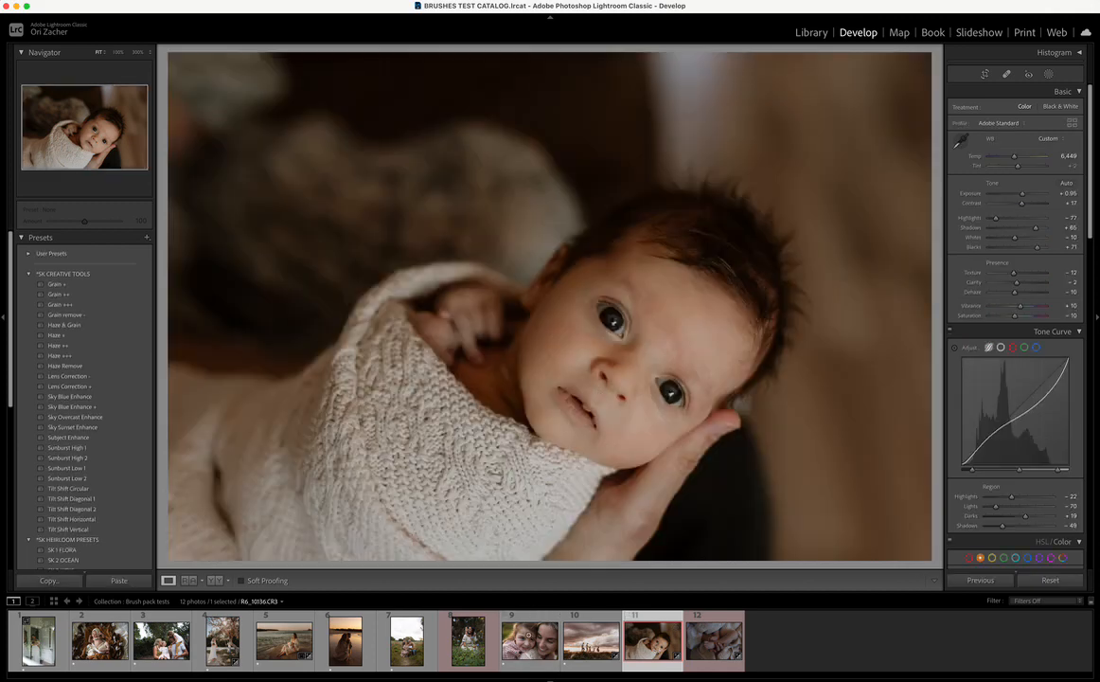
{"action": "left_click", "coordinate": [531, 638]}
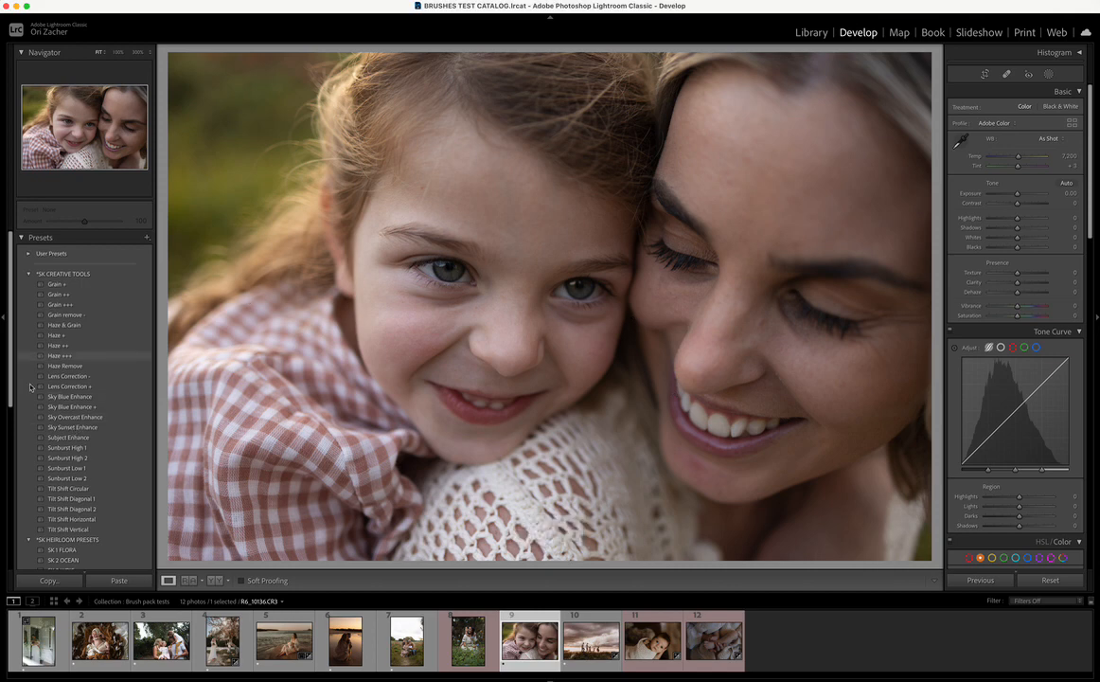
{"action": "scroll", "coordinate": [50, 442], "scroll_direction": "down", "scroll_amount": 5}
{"action": "scroll", "coordinate": [57, 378], "scroll_direction": "down", "scroll_amount": 4}
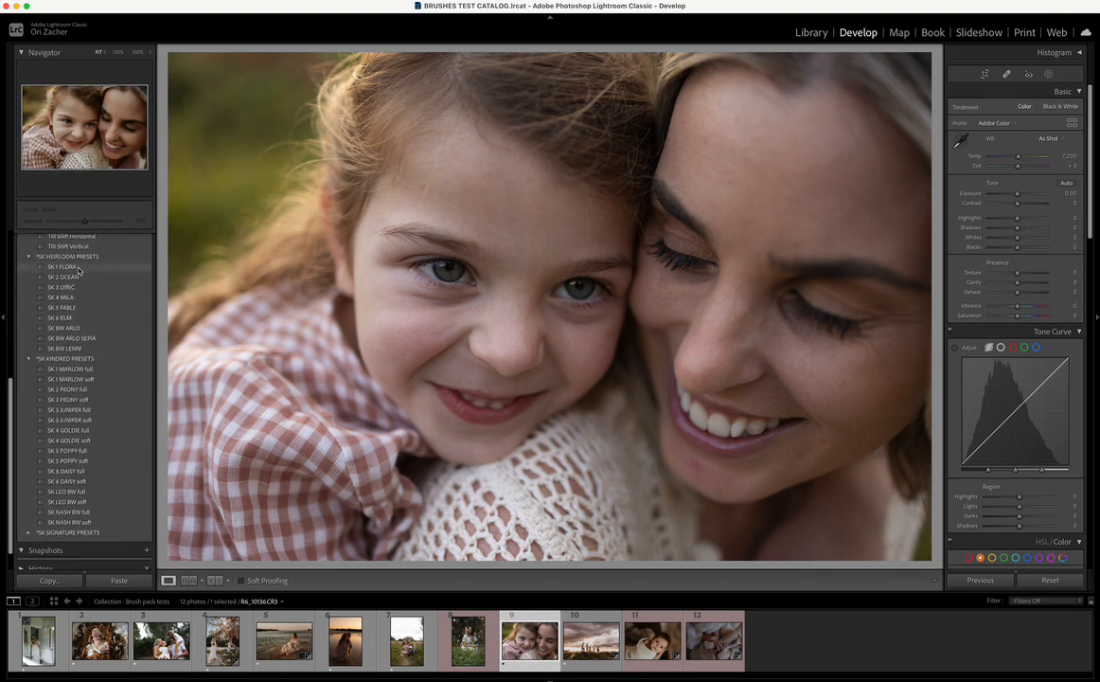
{"action": "scroll", "coordinate": [80, 284], "scroll_direction": "up", "scroll_amount": 5}
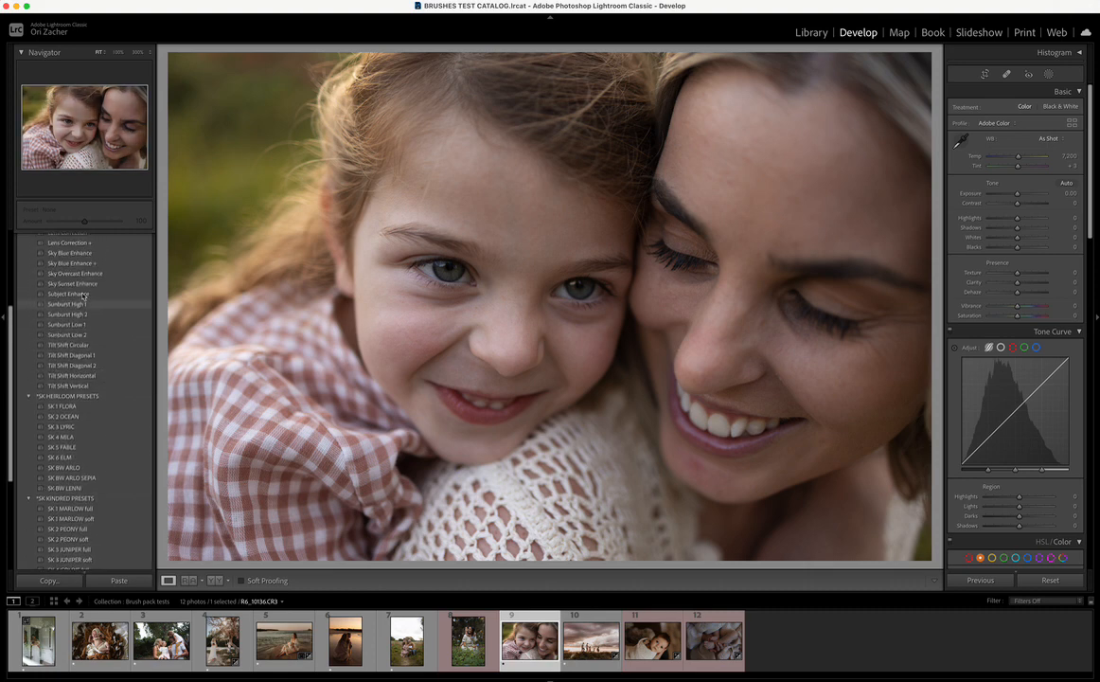
{"action": "scroll", "coordinate": [83, 295], "scroll_direction": "down", "scroll_amount": 6}
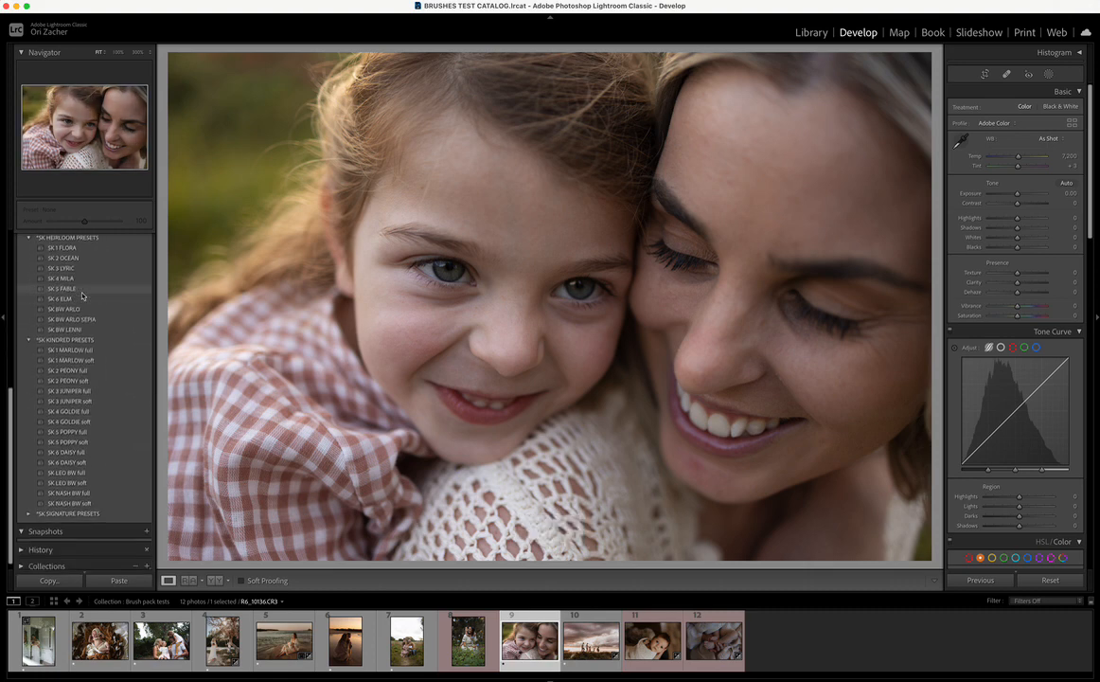
{"action": "left_click", "coordinate": [76, 342]}
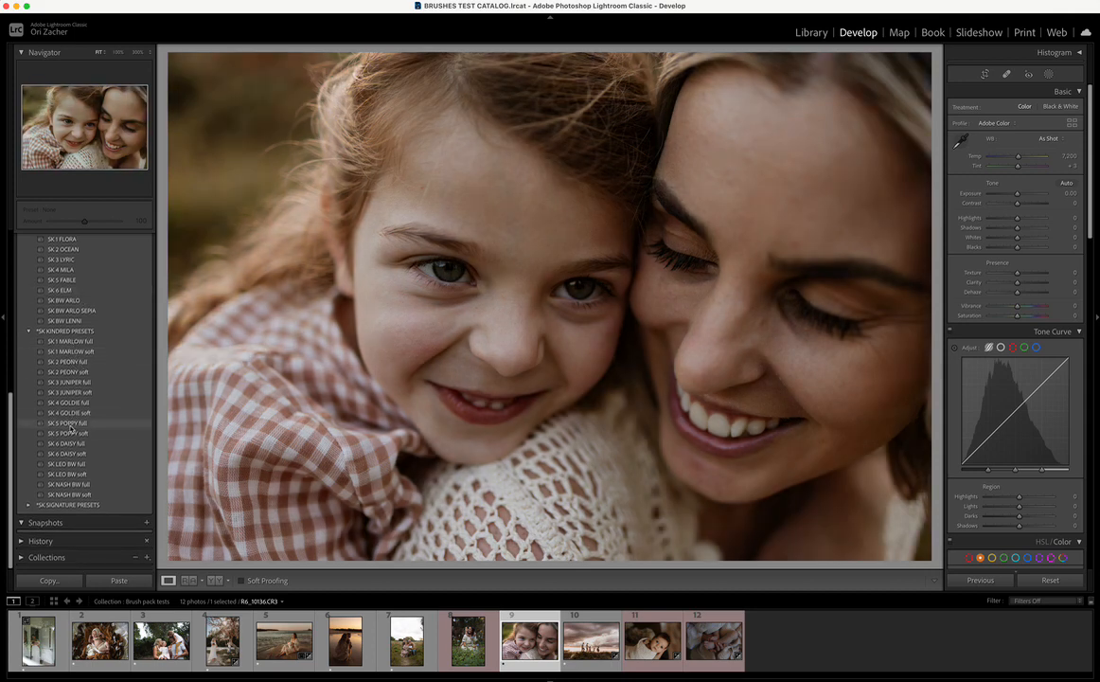
{"action": "left_click", "coordinate": [71, 423]}
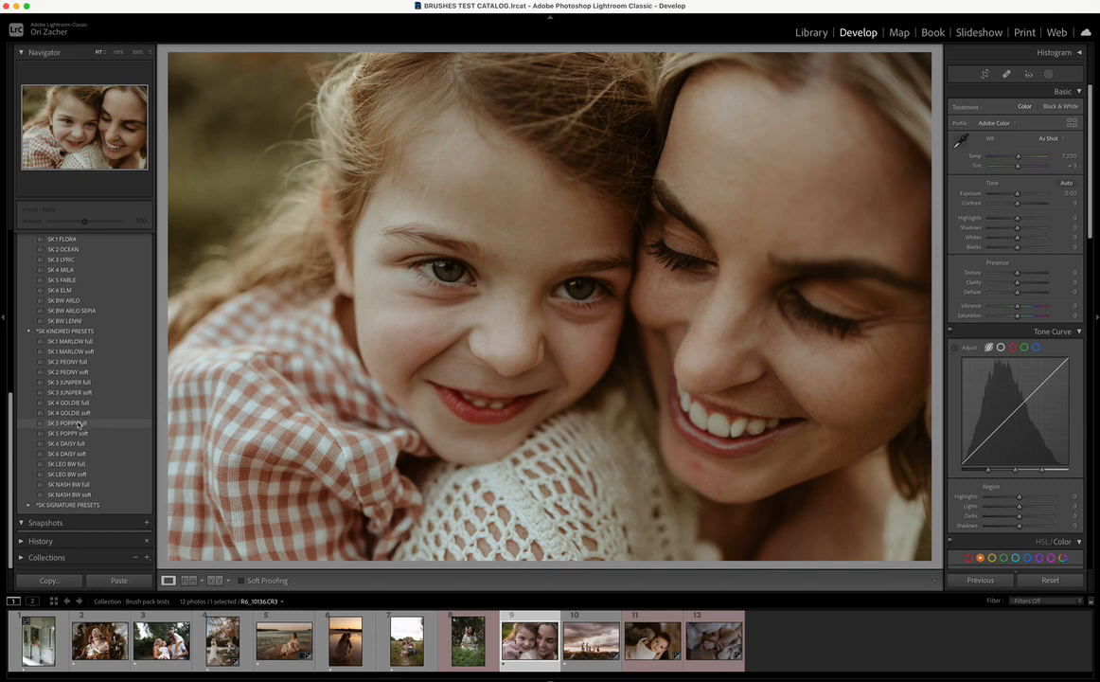
{"action": "left_click", "coordinate": [80, 423]}
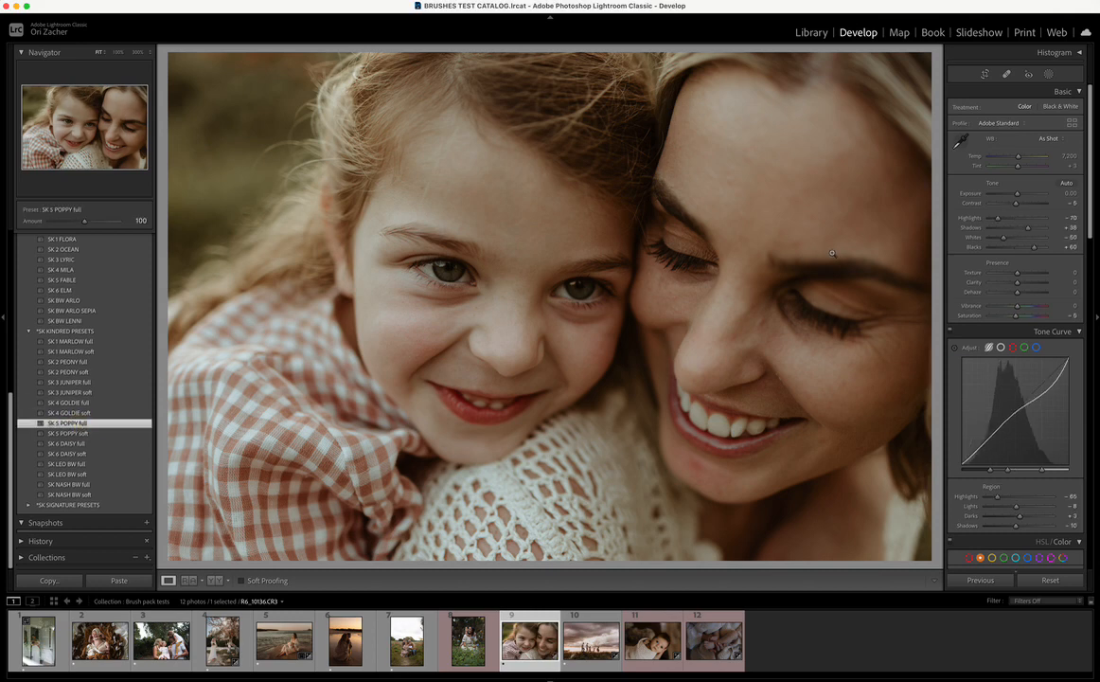
Step: Set the close-up portrait's exposure to 0.15 and tint to +3
{"action": "left_click_drag", "start_coordinate": [1018, 196], "coordinate": [1020, 197]}
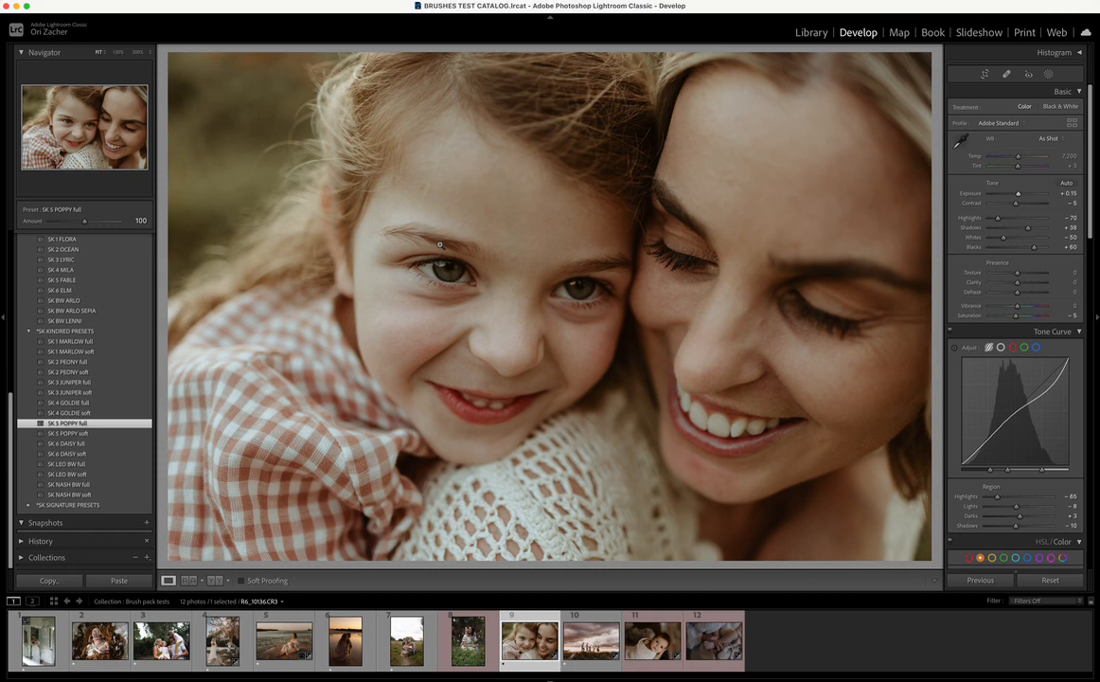
{"action": "left_click", "coordinate": [1017, 169]}
{"action": "left_click_drag", "start_coordinate": [1017, 171], "coordinate": [1017, 171]}
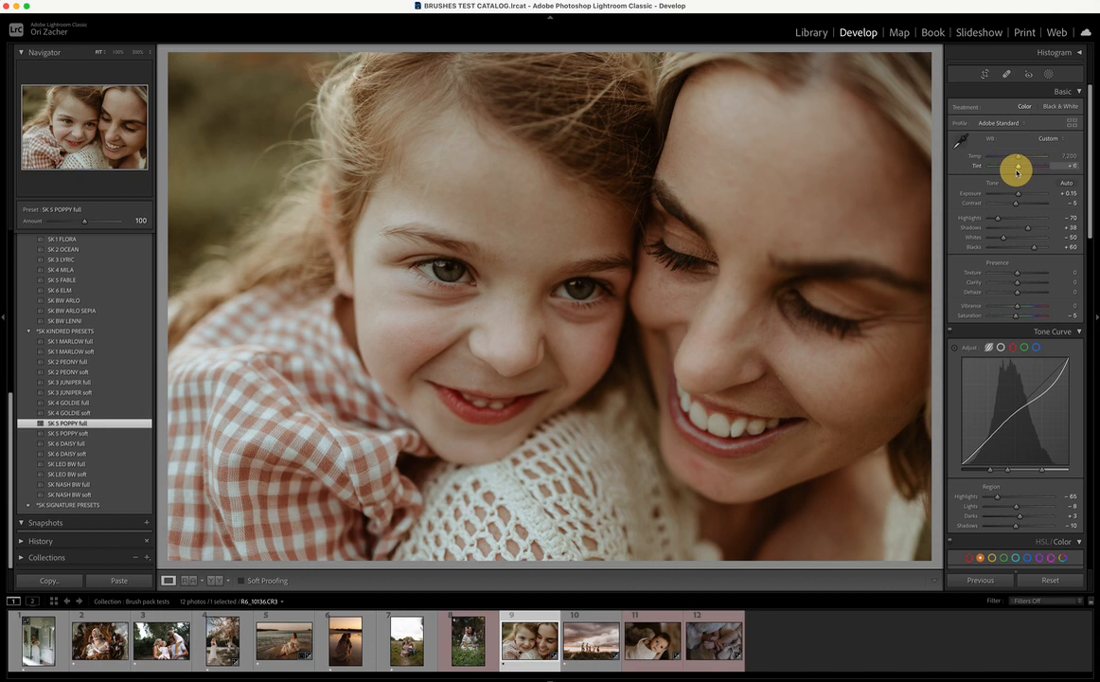
{"action": "left_click_drag", "start_coordinate": [1017, 172], "coordinate": [1015, 172]}
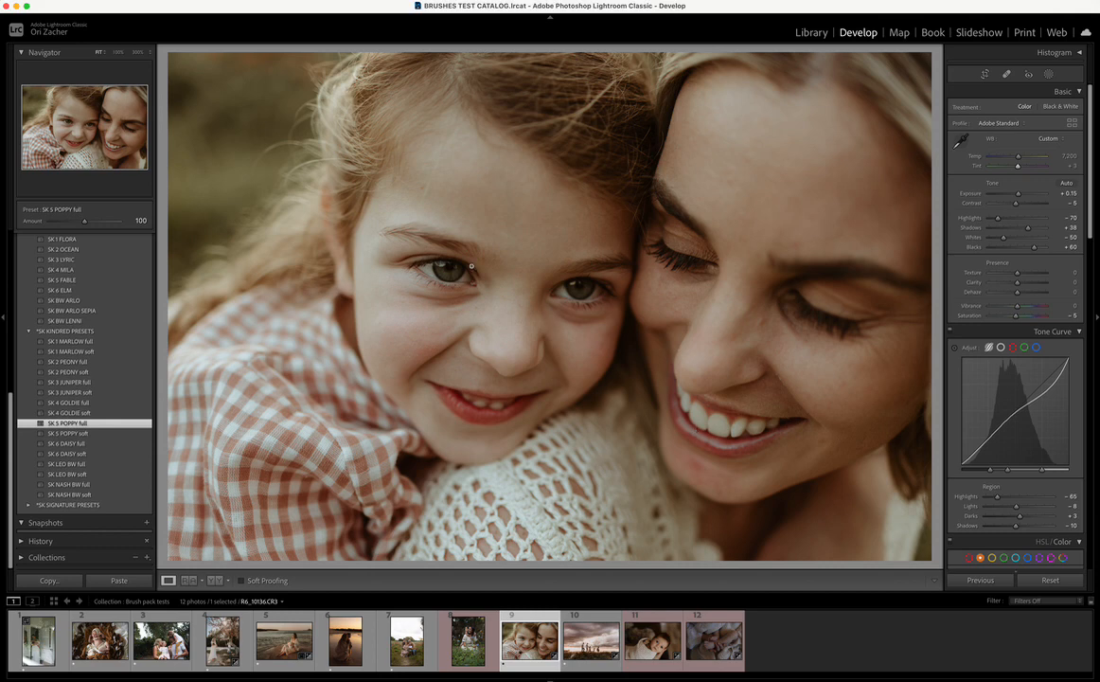
{"action": "left_click", "coordinate": [1002, 123]}
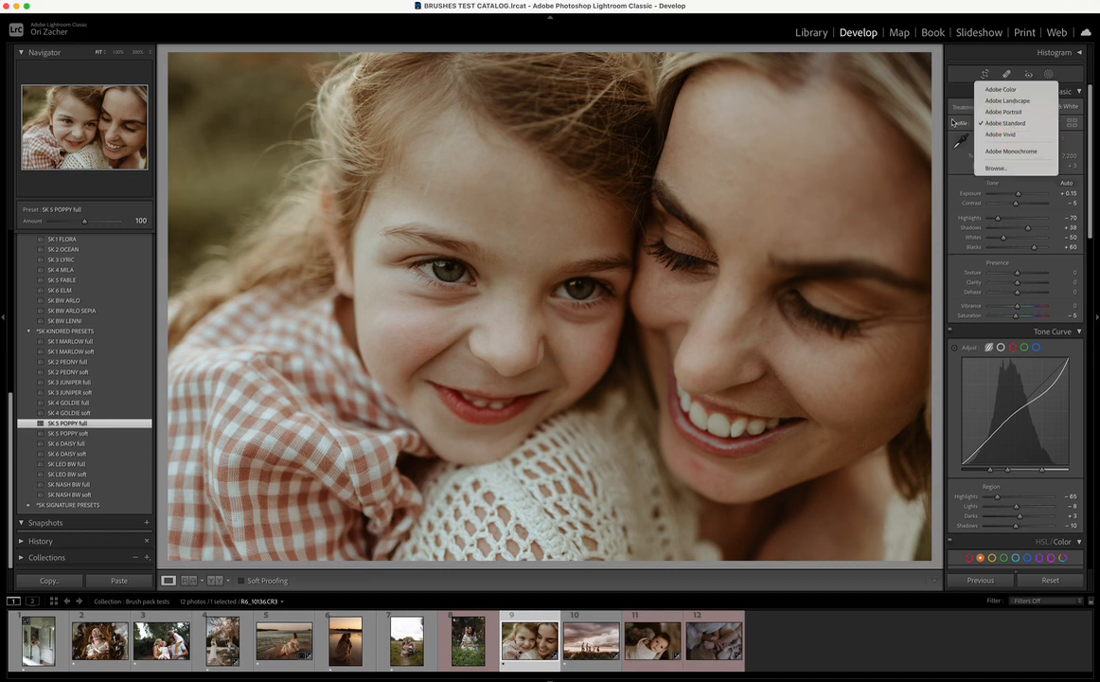
{"action": "left_click", "coordinate": [949, 119]}
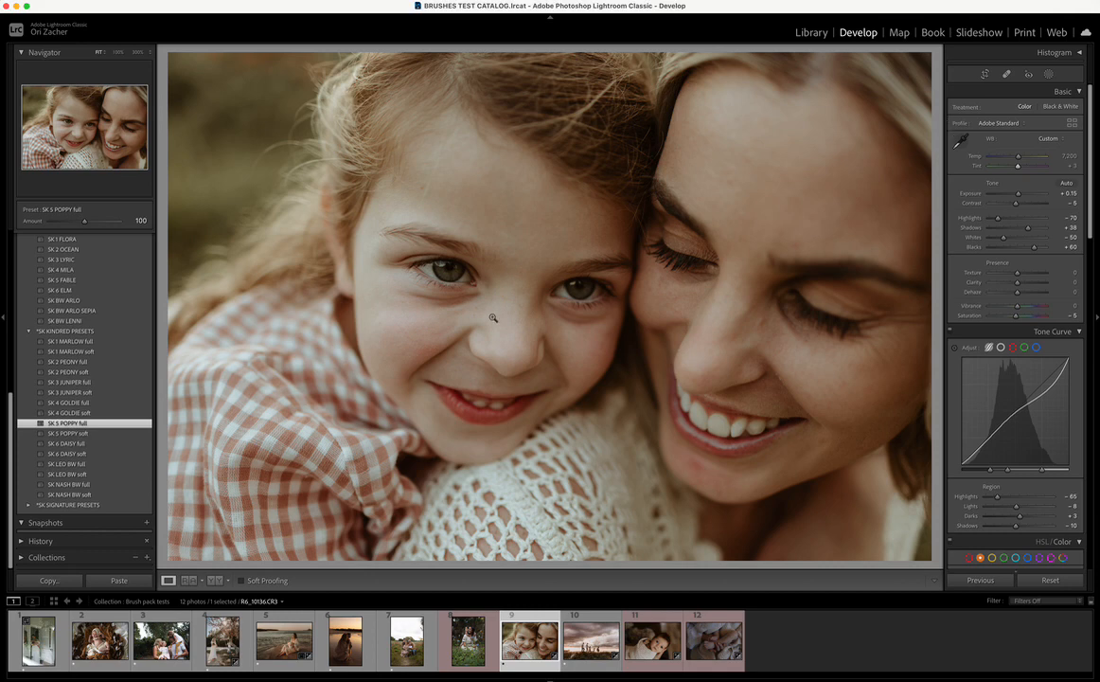
Step: Paint a brush mask with the SK SKIN – Soften & Glow light effect over the girl's and woman's facial skin, and finish masking
{"action": "key", "text": "k"}
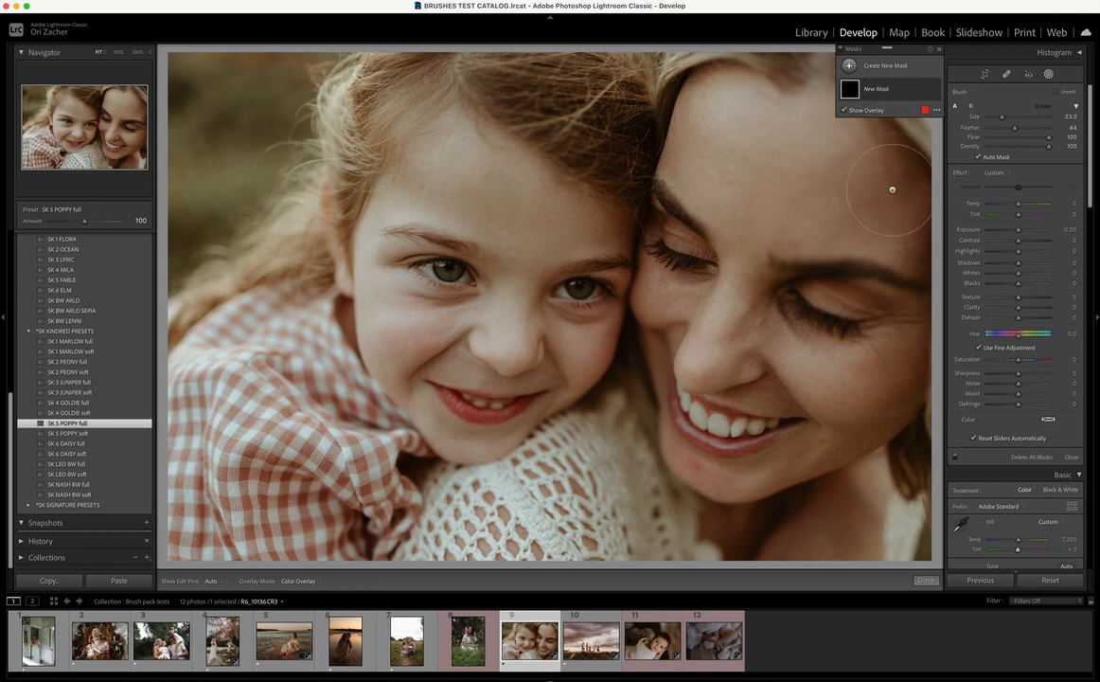
{"action": "left_click", "coordinate": [994, 173]}
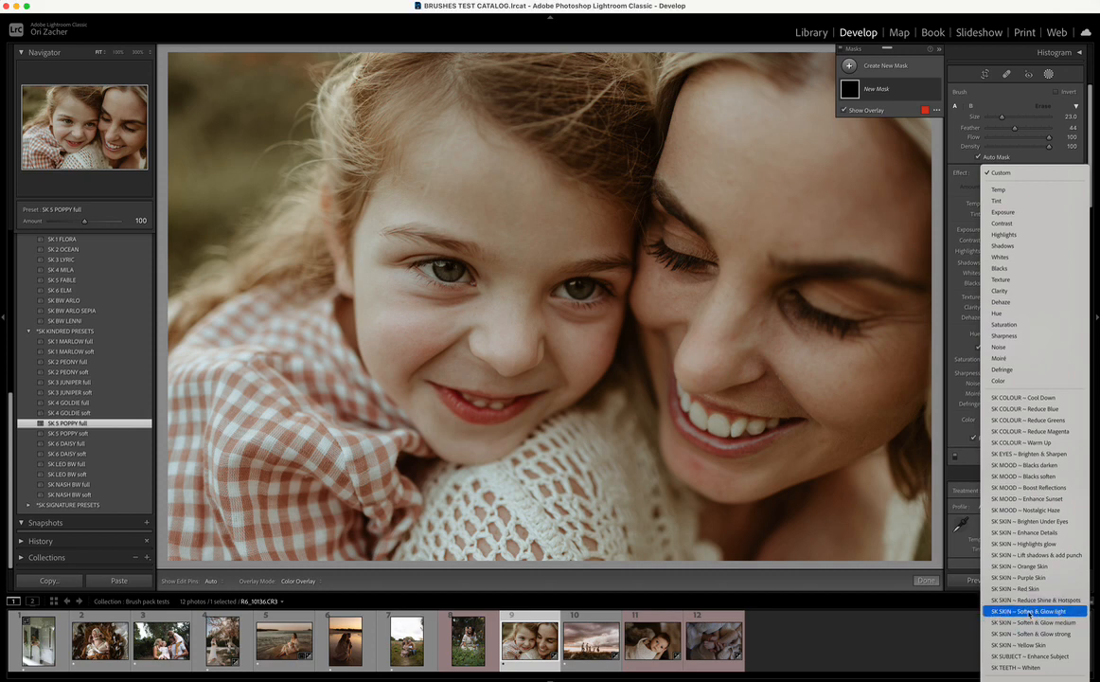
{"action": "left_click", "coordinate": [1029, 612]}
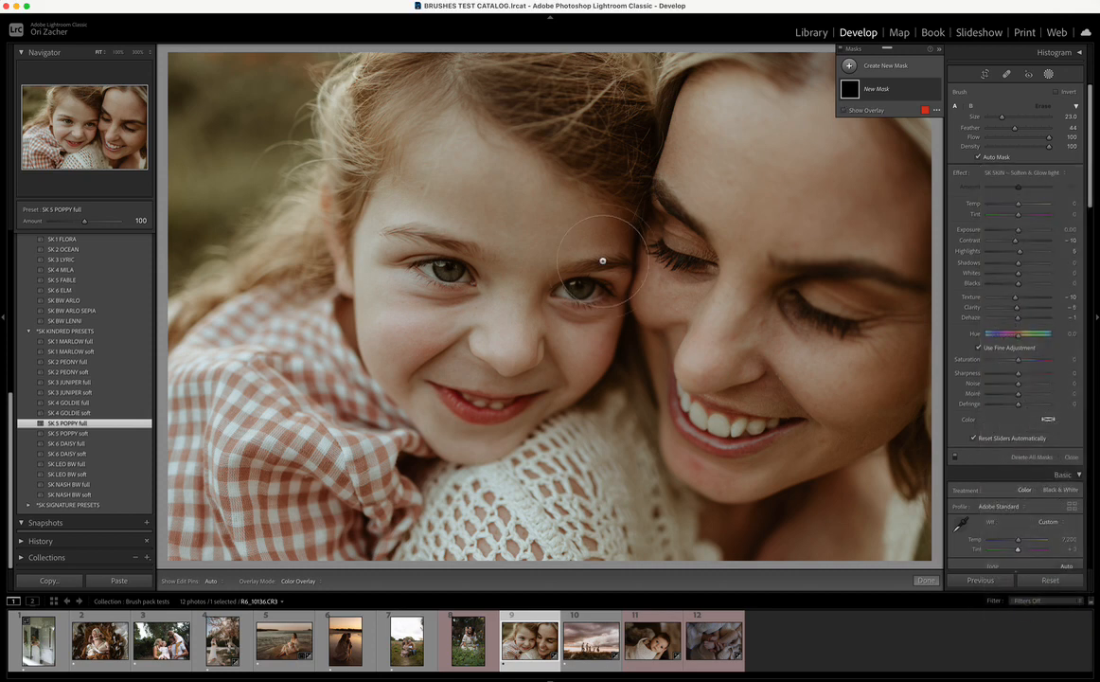
{"action": "mouse_move", "coordinate": [443, 178]}
{"action": "left_mouse_down"}
{"action": "mouse_move", "coordinate": [527, 195]}
{"action": "mouse_move", "coordinate": [480, 200]}
{"action": "mouse_move", "coordinate": [469, 168]}
{"action": "mouse_move", "coordinate": [509, 214]}
{"action": "mouse_move", "coordinate": [488, 196]}
{"action": "mouse_move", "coordinate": [484, 214]}
{"action": "mouse_move", "coordinate": [496, 175]}
{"action": "mouse_move", "coordinate": [527, 252]}
{"action": "mouse_move", "coordinate": [509, 287]}
{"action": "mouse_move", "coordinate": [536, 225]}
{"action": "mouse_move", "coordinate": [538, 256]}
{"action": "mouse_move", "coordinate": [605, 229]}
{"action": "mouse_move", "coordinate": [543, 240]}
{"action": "mouse_move", "coordinate": [498, 332]}
{"action": "mouse_move", "coordinate": [373, 294]}
{"action": "mouse_move", "coordinate": [500, 304]}
{"action": "mouse_move", "coordinate": [420, 339]}
{"action": "mouse_move", "coordinate": [399, 362]}
{"action": "mouse_move", "coordinate": [480, 315]}
{"action": "mouse_move", "coordinate": [419, 320]}
{"action": "mouse_move", "coordinate": [376, 266]}
{"action": "mouse_move", "coordinate": [455, 328]}
{"action": "mouse_move", "coordinate": [420, 356]}
{"action": "mouse_move", "coordinate": [460, 374]}
{"action": "mouse_move", "coordinate": [541, 388]}
{"action": "mouse_move", "coordinate": [587, 345]}
{"action": "mouse_move", "coordinate": [543, 355]}
{"action": "mouse_move", "coordinate": [572, 346]}
{"action": "mouse_move", "coordinate": [501, 333]}
{"action": "mouse_move", "coordinate": [418, 371]}
{"action": "mouse_move", "coordinate": [425, 414]}
{"action": "mouse_move", "coordinate": [417, 408]}
{"action": "mouse_move", "coordinate": [402, 334]}
{"action": "mouse_move", "coordinate": [518, 319]}
{"action": "left_mouse_up"}
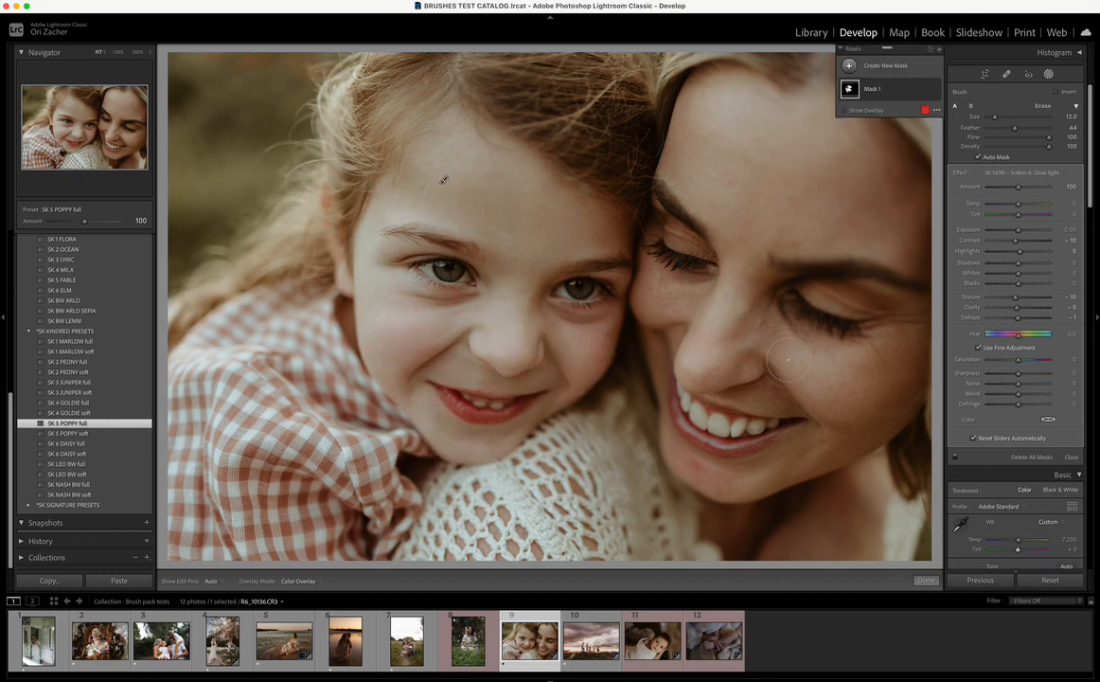
{"action": "mouse_move", "coordinate": [696, 321]}
{"action": "left_mouse_down"}
{"action": "mouse_move", "coordinate": [751, 336]}
{"action": "mouse_move", "coordinate": [724, 336]}
{"action": "mouse_move", "coordinate": [795, 368]}
{"action": "mouse_move", "coordinate": [808, 418]}
{"action": "mouse_move", "coordinate": [836, 419]}
{"action": "mouse_move", "coordinate": [832, 439]}
{"action": "mouse_move", "coordinate": [876, 415]}
{"action": "mouse_move", "coordinate": [769, 385]}
{"action": "mouse_move", "coordinate": [844, 395]}
{"action": "mouse_move", "coordinate": [676, 261]}
{"action": "left_mouse_up"}
{"action": "mouse_move", "coordinate": [752, 205]}
{"action": "left_mouse_down"}
{"action": "mouse_move", "coordinate": [754, 153]}
{"action": "mouse_move", "coordinate": [723, 104]}
{"action": "mouse_move", "coordinate": [702, 118]}
{"action": "mouse_move", "coordinate": [730, 85]}
{"action": "mouse_move", "coordinate": [732, 164]}
{"action": "mouse_move", "coordinate": [794, 141]}
{"action": "mouse_move", "coordinate": [781, 187]}
{"action": "mouse_move", "coordinate": [873, 182]}
{"action": "mouse_move", "coordinate": [894, 225]}
{"action": "mouse_move", "coordinate": [904, 168]}
{"action": "mouse_move", "coordinate": [920, 207]}
{"action": "mouse_move", "coordinate": [813, 184]}
{"action": "mouse_move", "coordinate": [757, 223]}
{"action": "left_mouse_up"}
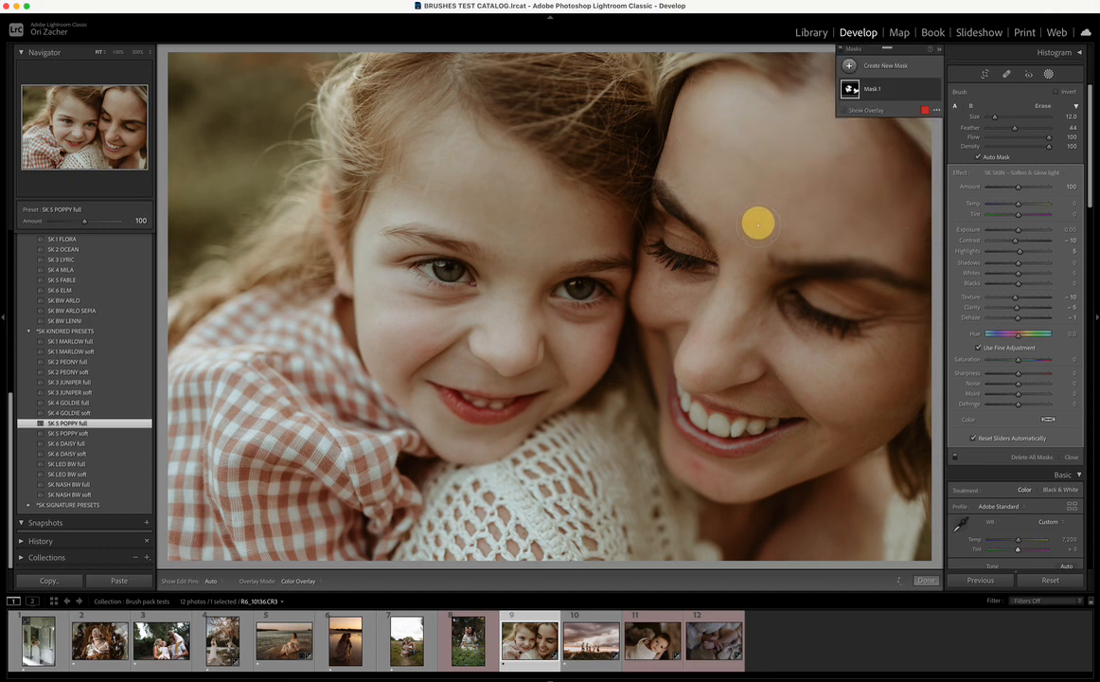
{"action": "mouse_move", "coordinate": [670, 314]}
{"action": "left_mouse_down"}
{"action": "mouse_move", "coordinate": [653, 282]}
{"action": "mouse_move", "coordinate": [699, 349]}
{"action": "mouse_move", "coordinate": [725, 290]}
{"action": "mouse_move", "coordinate": [813, 188]}
{"action": "mouse_move", "coordinate": [688, 140]}
{"action": "mouse_move", "coordinate": [758, 158]}
{"action": "mouse_move", "coordinate": [678, 148]}
{"action": "mouse_move", "coordinate": [757, 168]}
{"action": "left_mouse_up"}
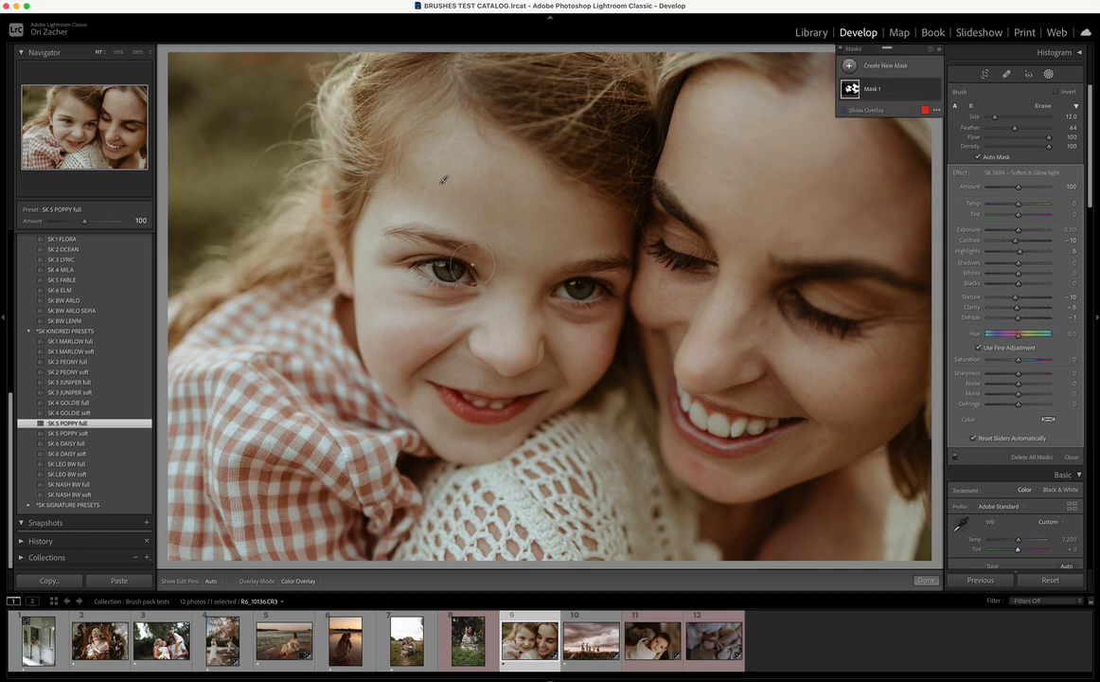
{"action": "left_click", "coordinate": [925, 580]}
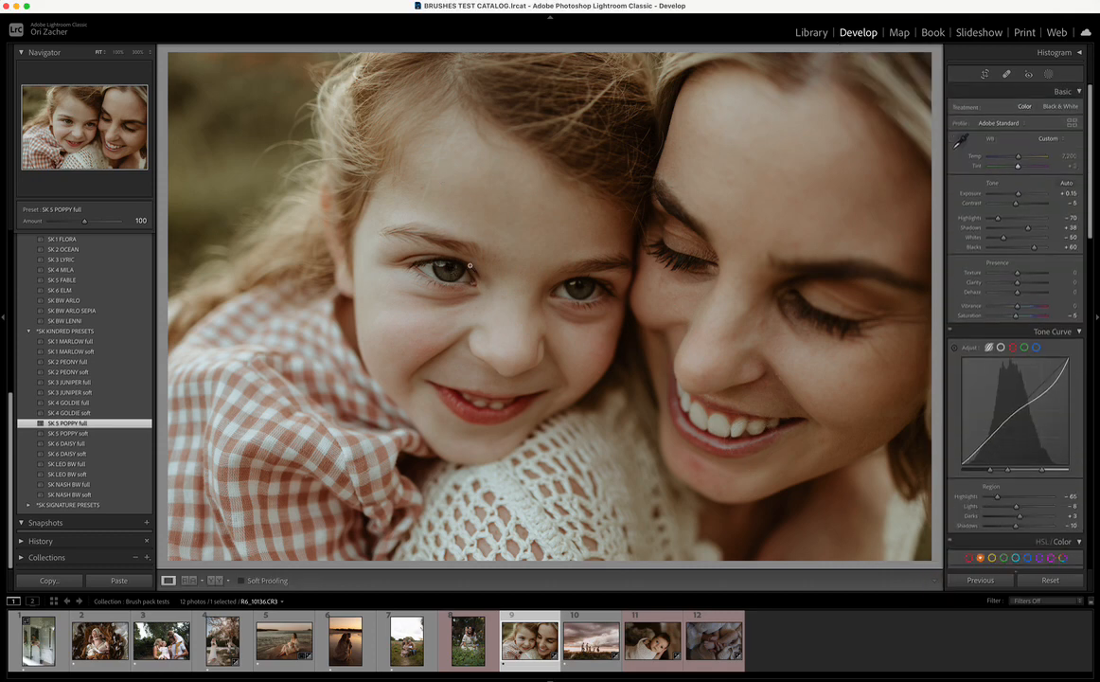
Step: Paint a new small-brush mask with the SK EYES – Brighten & Sharpen effect on both of the girl's eyes, and compare with the original photo
{"action": "key", "text": "k"}
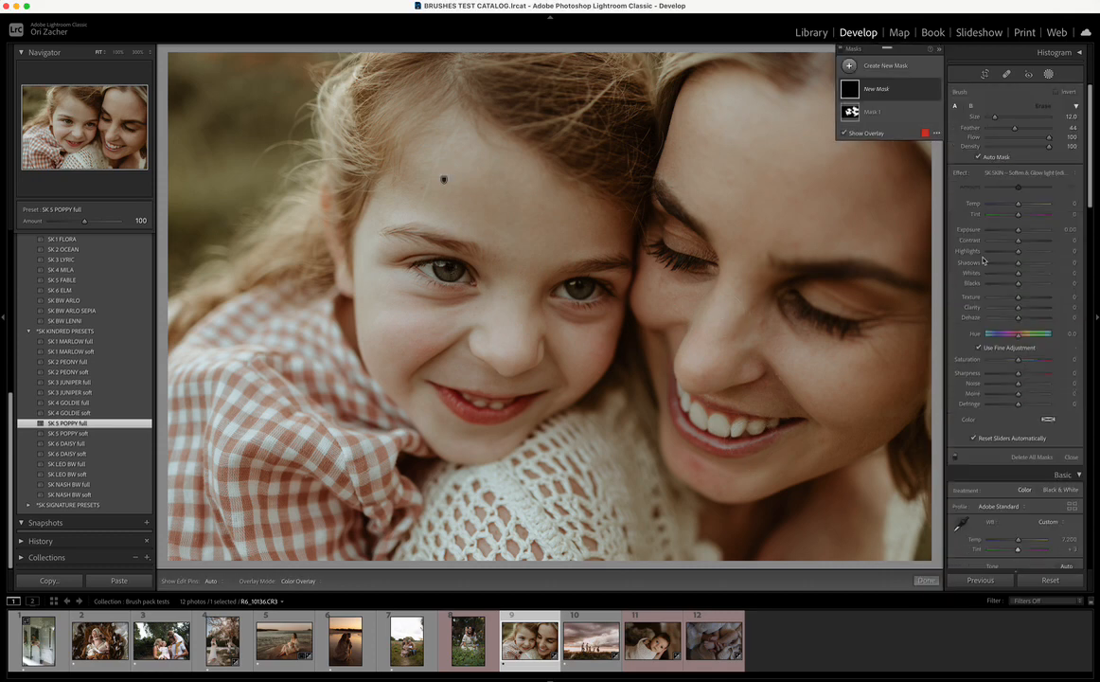
{"action": "left_click", "coordinate": [1019, 174]}
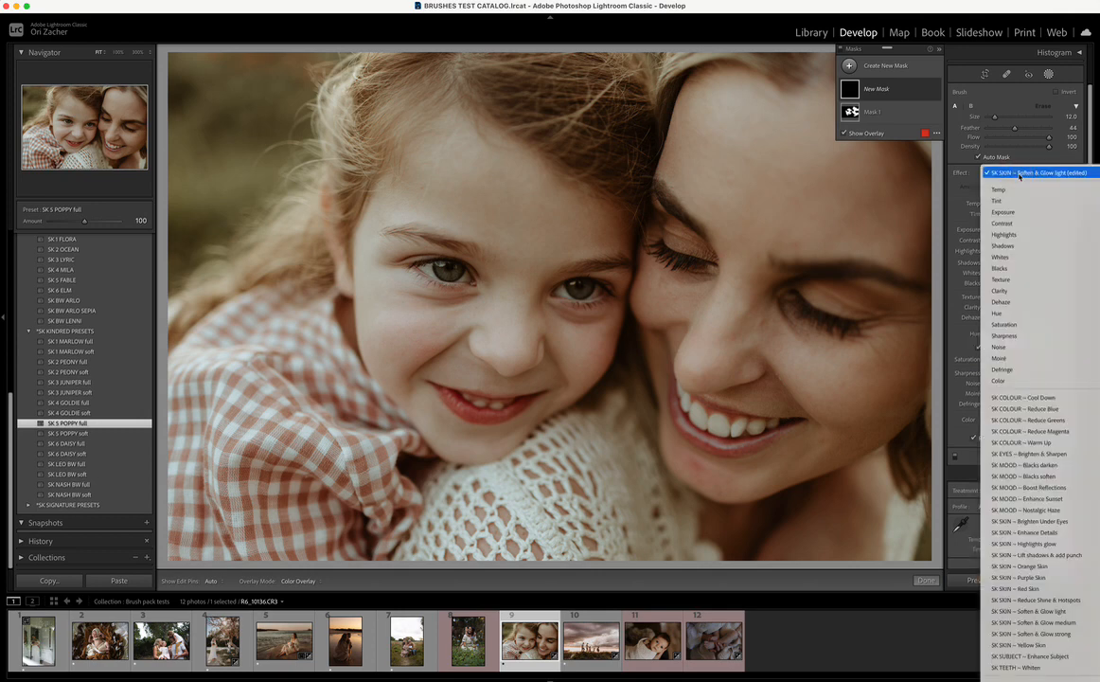
{"action": "left_click", "coordinate": [1012, 454]}
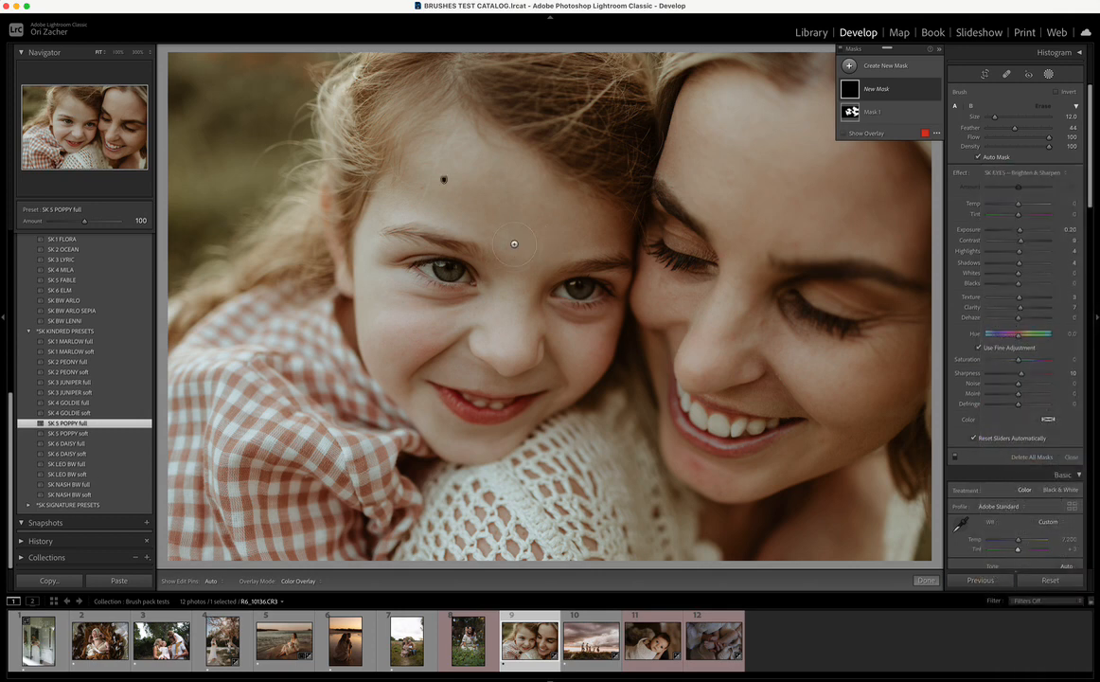
{"action": "key", "text": "bracketleft"}
{"action": "key", "text": "bracketleft"}
{"action": "key", "text": "bracketleft"}
{"action": "key", "text": "bracketleft"}
{"action": "key", "text": "bracketleft"}
{"action": "mouse_move", "coordinate": [452, 273]}
{"action": "left_mouse_down"}
{"action": "mouse_move", "coordinate": [439, 265]}
{"action": "mouse_move", "coordinate": [461, 273]}
{"action": "mouse_move", "coordinate": [425, 261]}
{"action": "mouse_move", "coordinate": [452, 274]}
{"action": "left_mouse_up"}
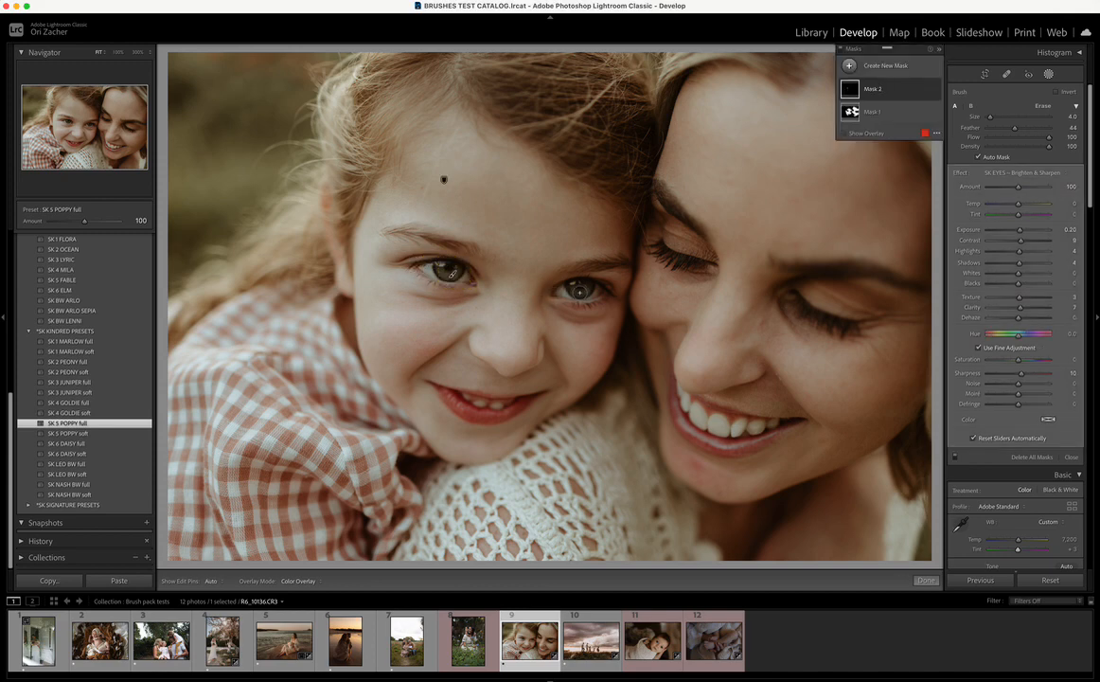
{"action": "key", "text": "bracketleft"}
{"action": "left_click_drag", "start_coordinate": [573, 292], "coordinate": [594, 286]}
{"action": "left_click", "coordinate": [923, 579]}
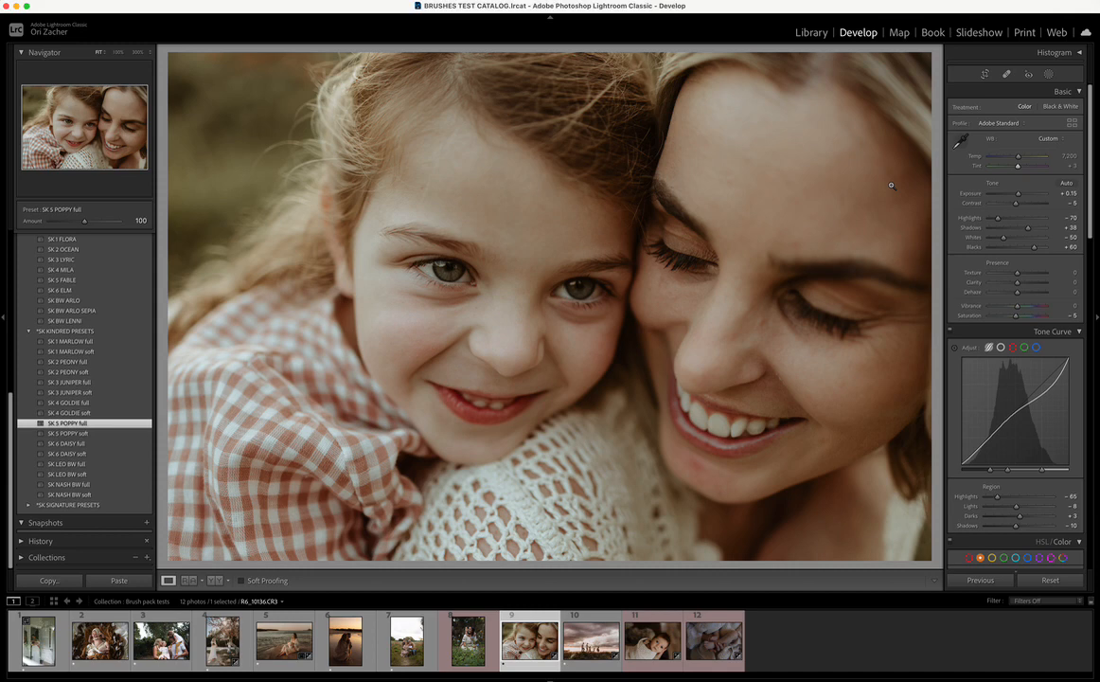
{"action": "key", "text": "backslash"}
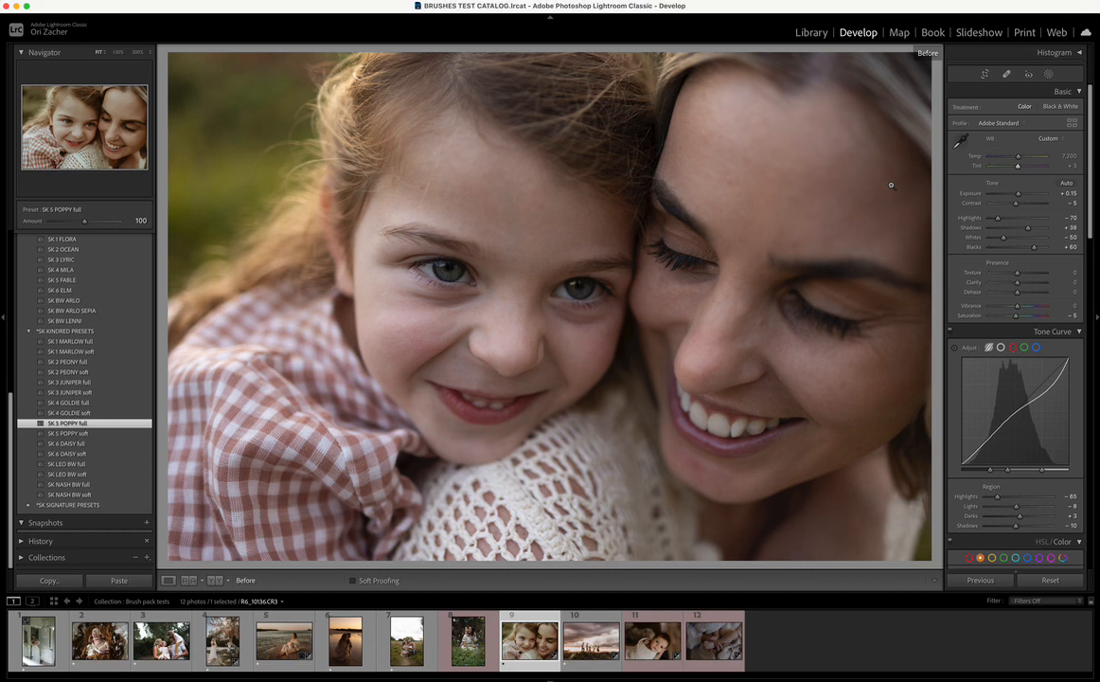
{"action": "key", "text": "backslash"}
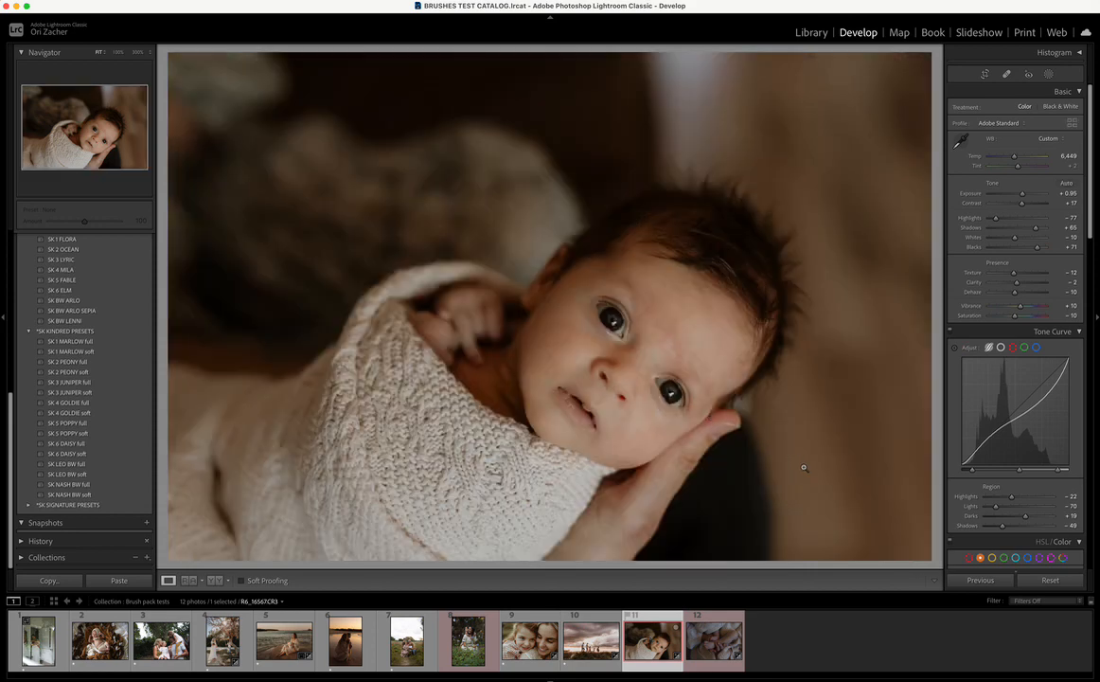
Step: Reset the baby photo's edits and apply the SK 1 MARLOW soft preset with the exposure set to 1.15
{"action": "left_click", "coordinate": [1050, 581]}
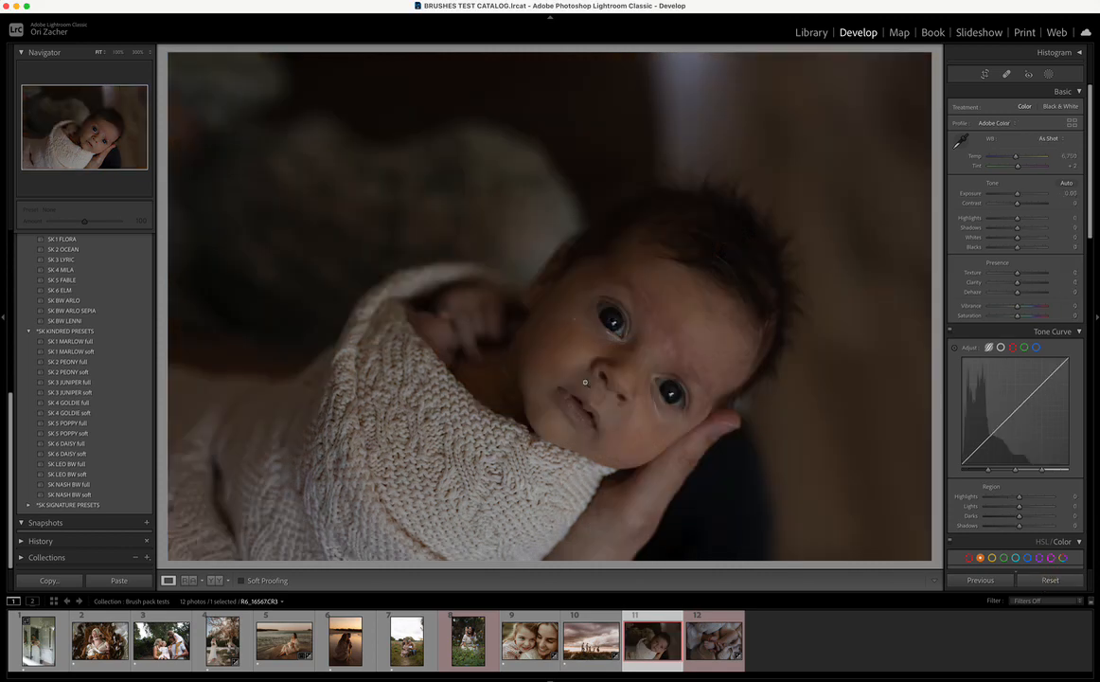
{"action": "left_click", "coordinate": [118, 351]}
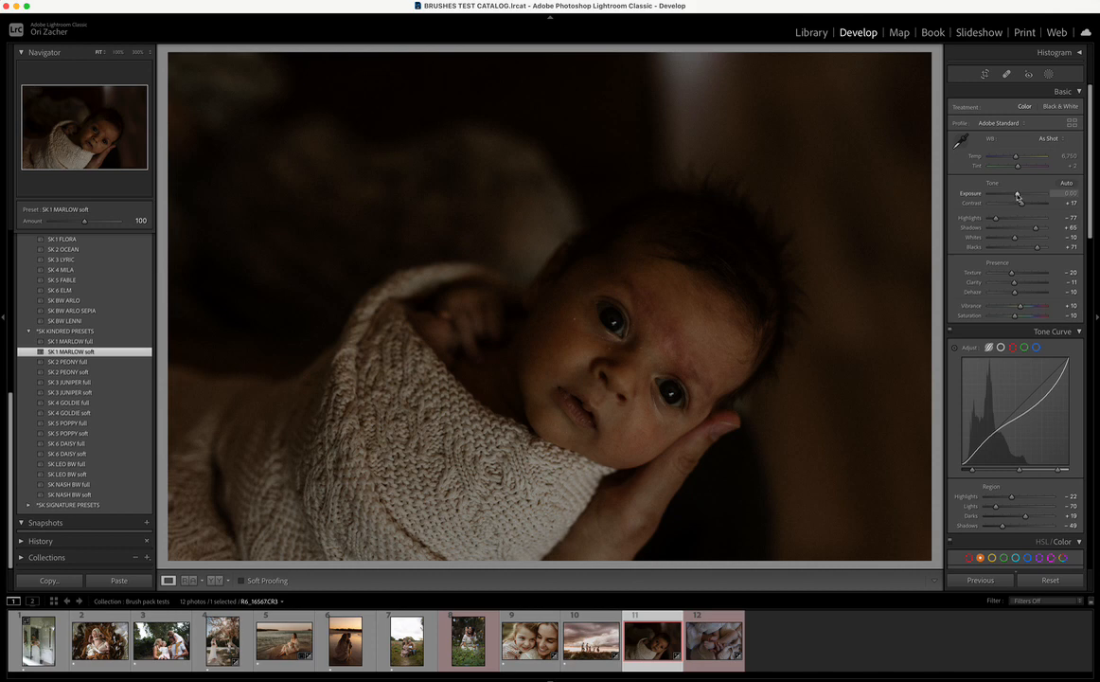
{"action": "left_click_drag", "start_coordinate": [1017, 195], "coordinate": [1023, 194]}
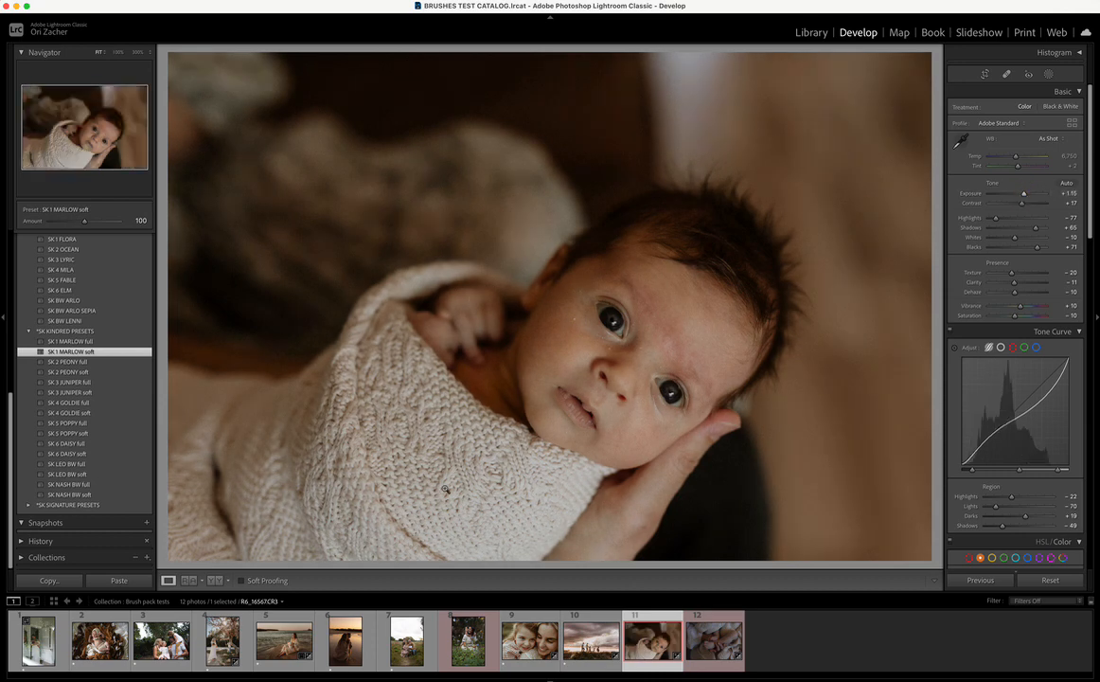
Step: Apply the Tilt Shift Circular creative preset to the baby photo and select its radial mask for editing
{"action": "scroll", "coordinate": [102, 322], "scroll_direction": "up", "scroll_amount": 8}
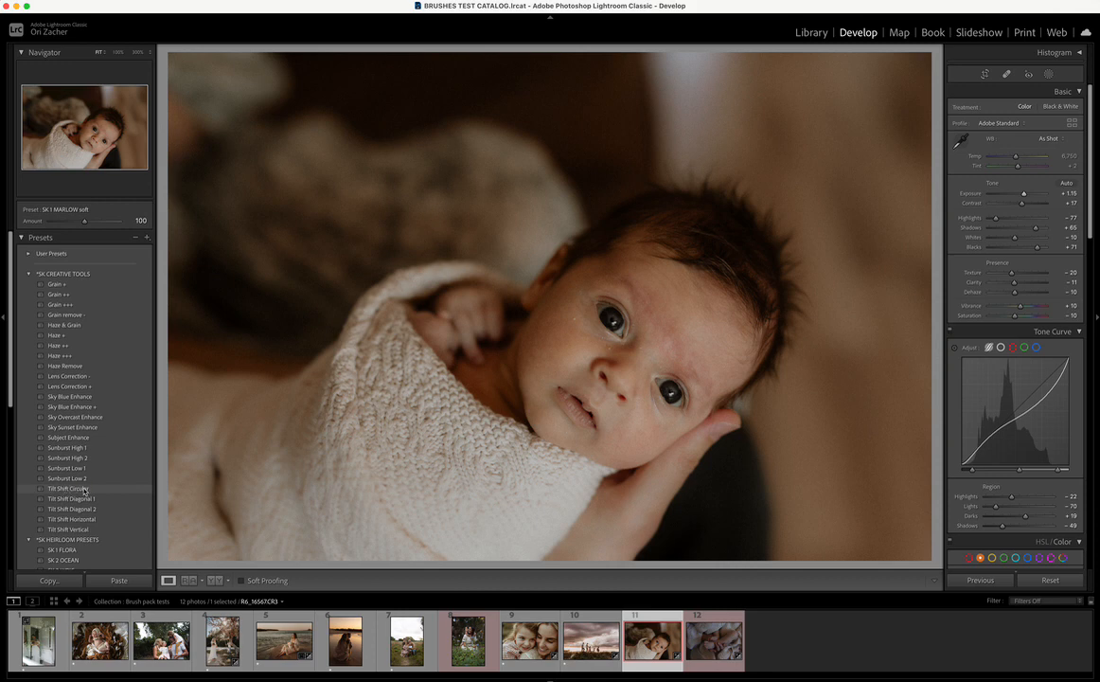
{"action": "left_click", "coordinate": [84, 488]}
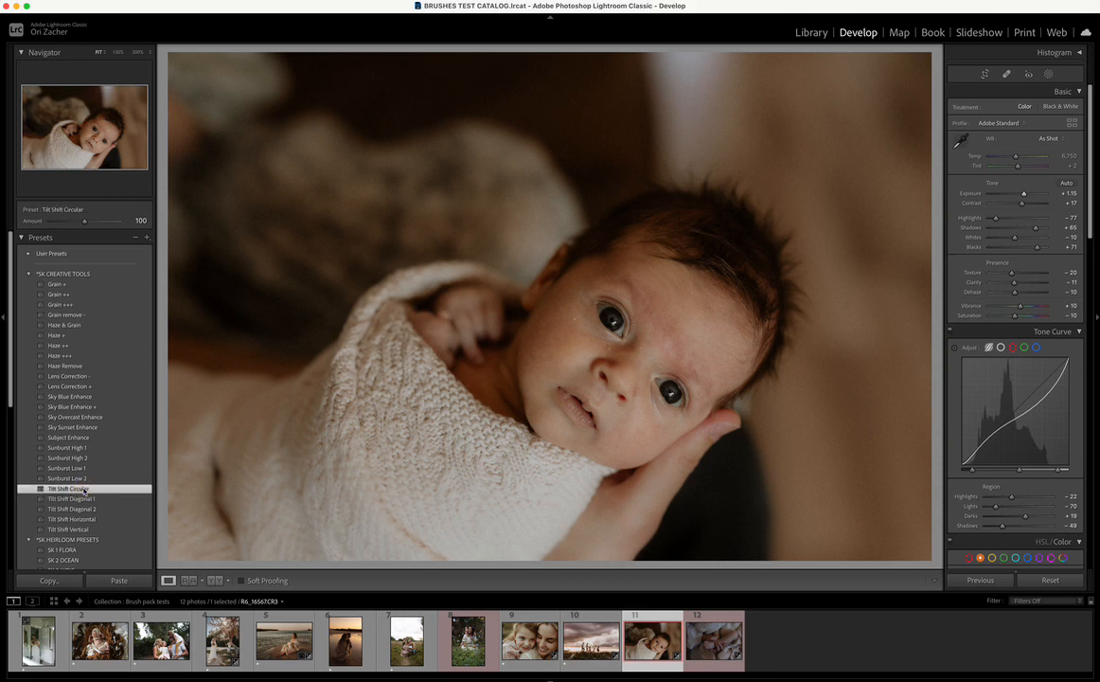
{"action": "left_click", "coordinate": [1049, 73]}
{"action": "left_click", "coordinate": [902, 89]}
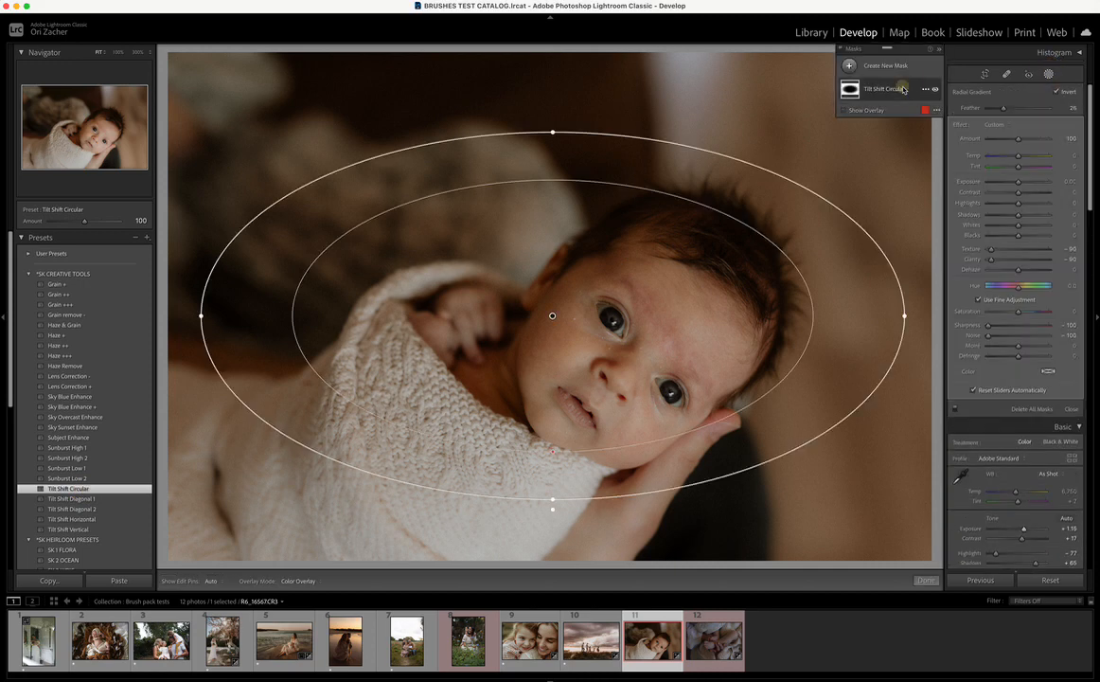
Step: Reposition and enlarge the Tilt Shift Circular ellipse so its clear area surrounds the baby's head and wrapped upper body
{"action": "left_click_drag", "start_coordinate": [553, 316], "coordinate": [597, 338]}
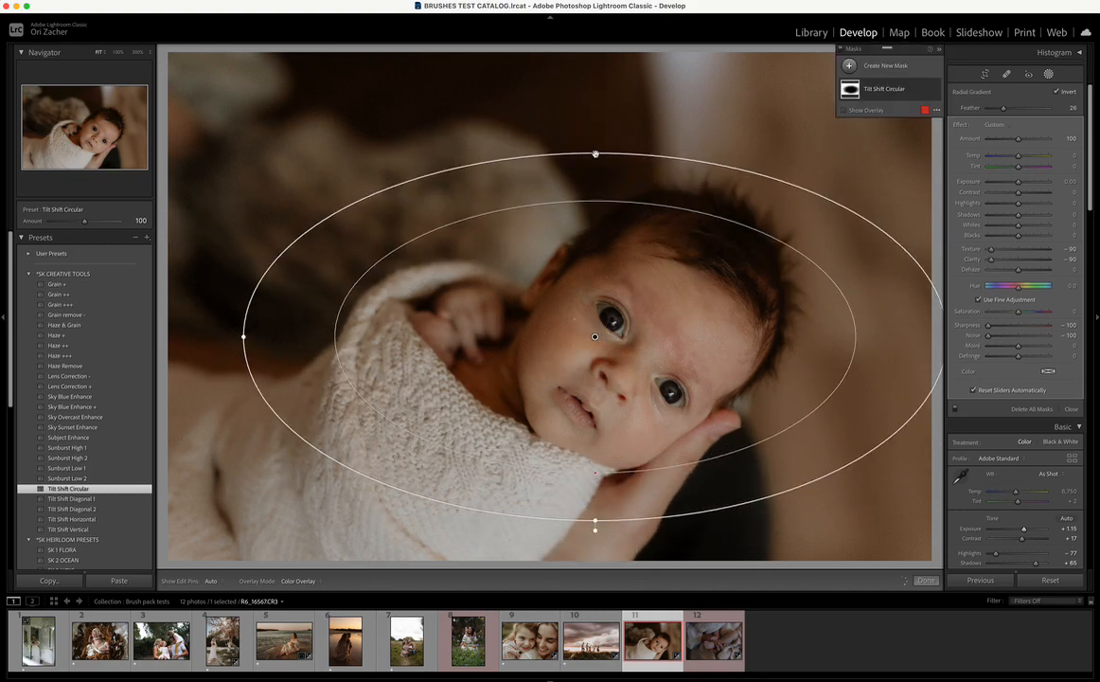
{"action": "left_click_drag", "start_coordinate": [596, 152], "coordinate": [589, 98]}
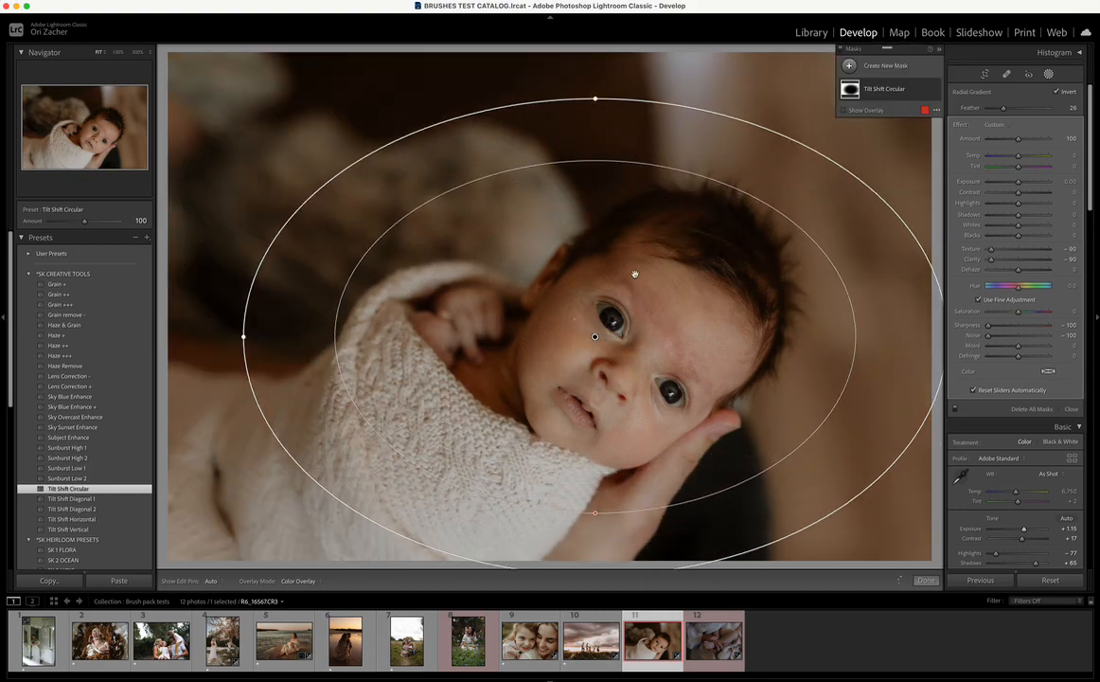
{"action": "left_click_drag", "start_coordinate": [594, 338], "coordinate": [572, 350]}
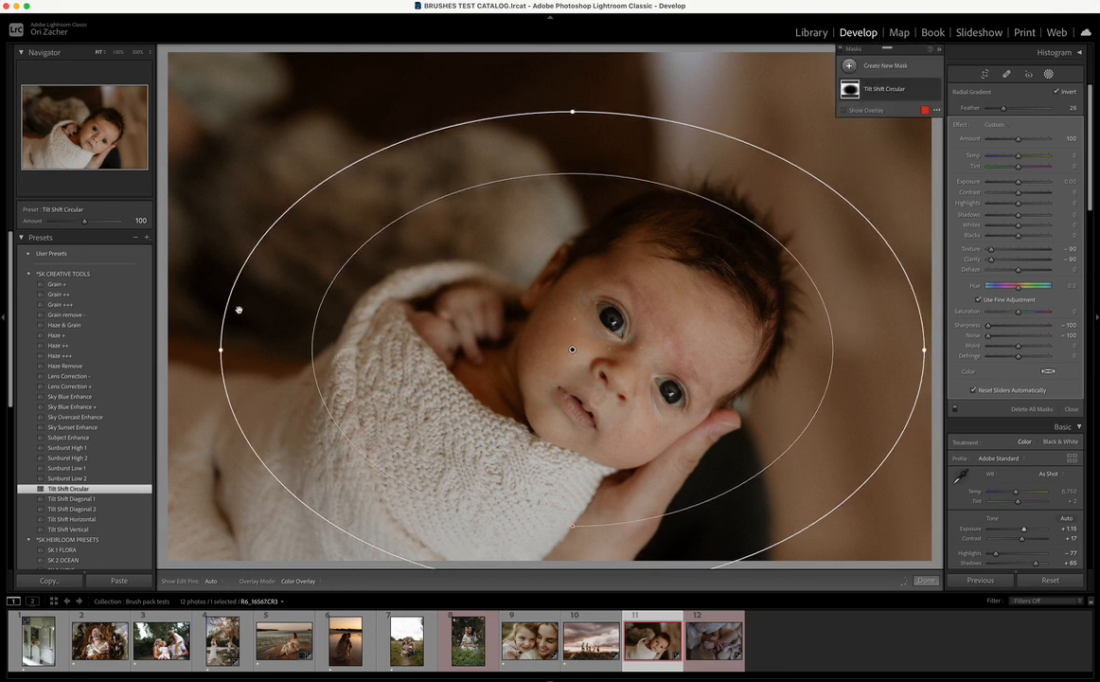
{"action": "left_click_drag", "start_coordinate": [220, 349], "coordinate": [200, 350]}
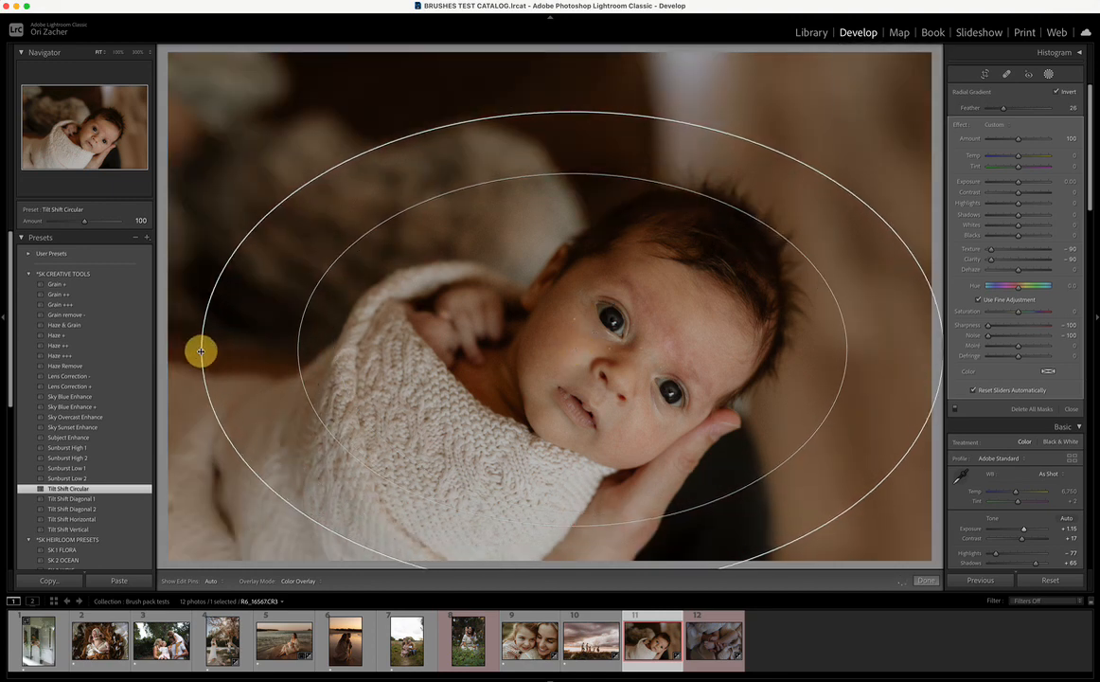
{"action": "left_click_drag", "start_coordinate": [571, 111], "coordinate": [572, 90]}
{"action": "left_click_drag", "start_coordinate": [573, 349], "coordinate": [579, 345]}
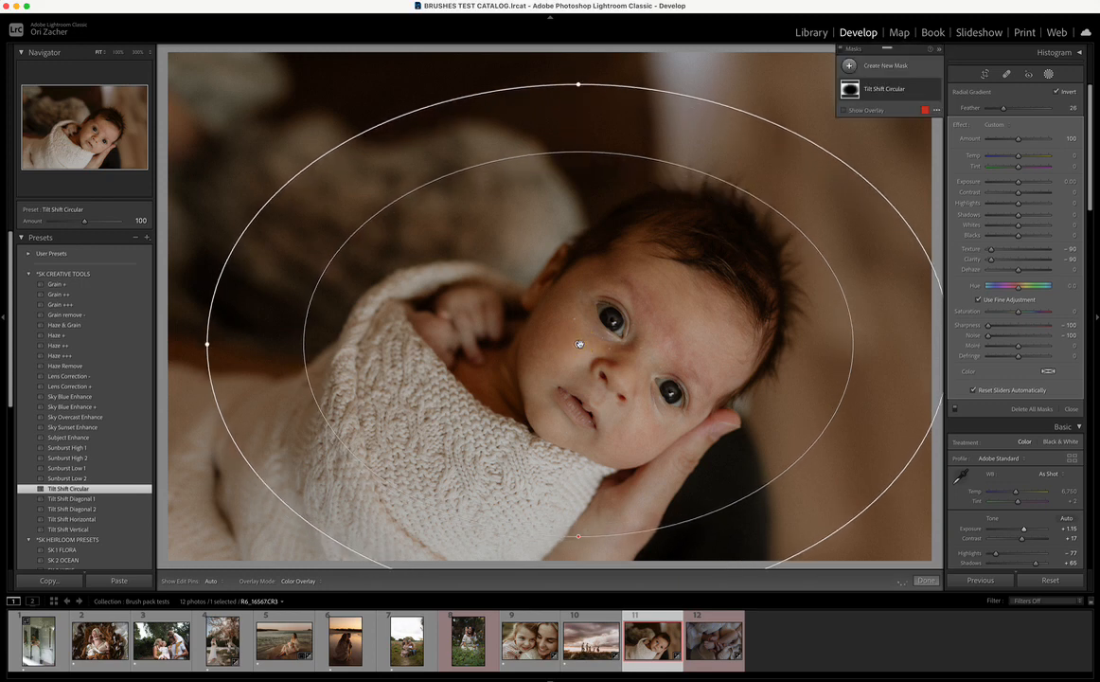
{"action": "left_click", "coordinate": [579, 344]}
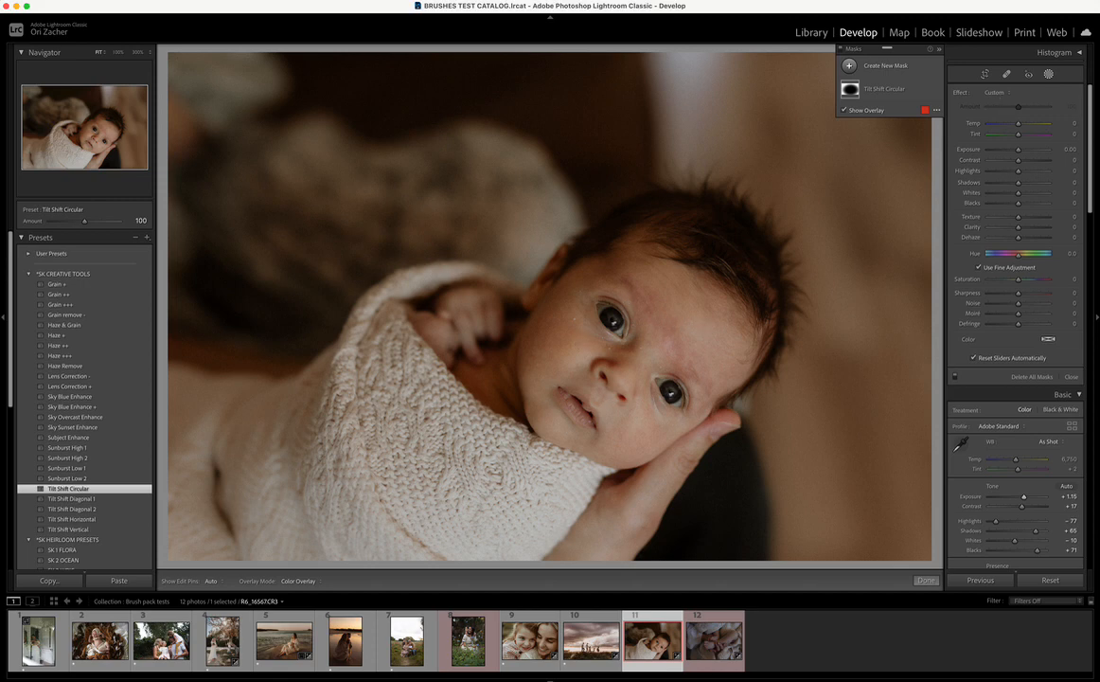
Step: Paint a new brush mask with the SK SKIN – Soften & Glow medium effect over the baby's facial skin, and finish masking
{"action": "left_click", "coordinate": [995, 95]}
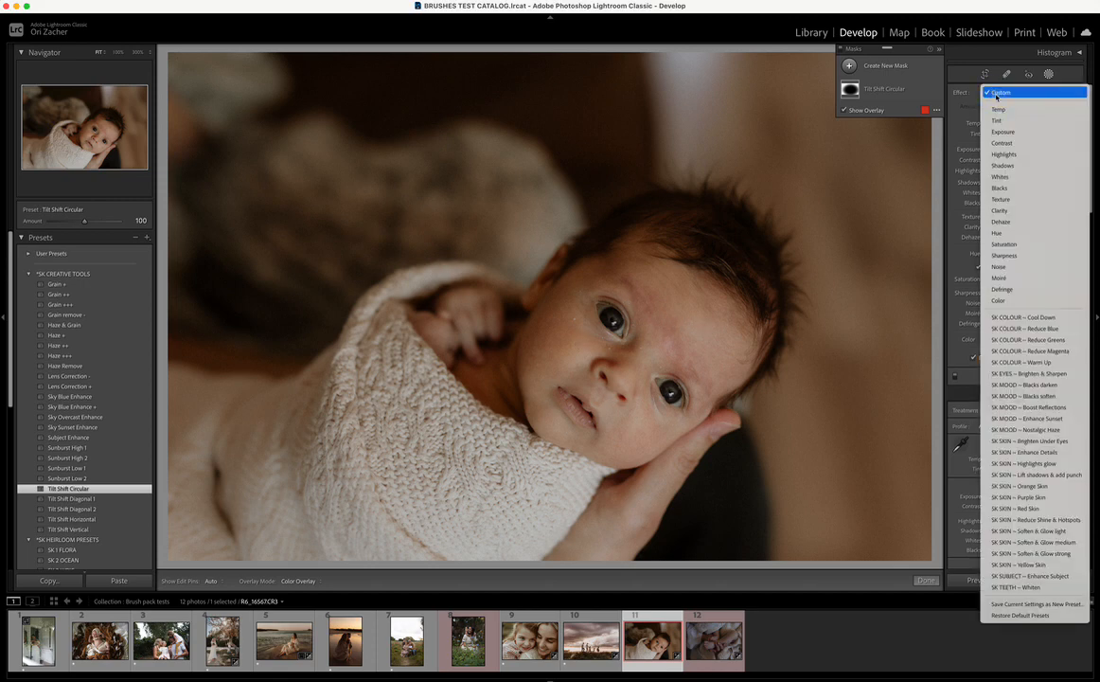
{"action": "left_click", "coordinate": [1015, 543]}
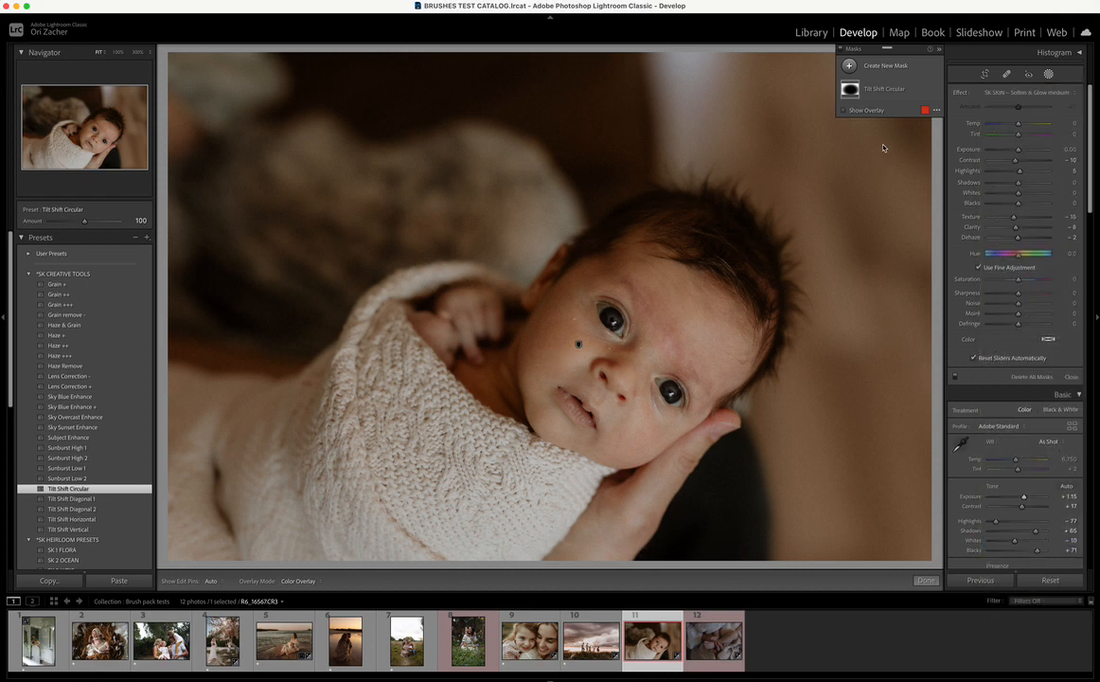
{"action": "key", "text": "k"}
{"action": "left_click", "coordinate": [1008, 173]}
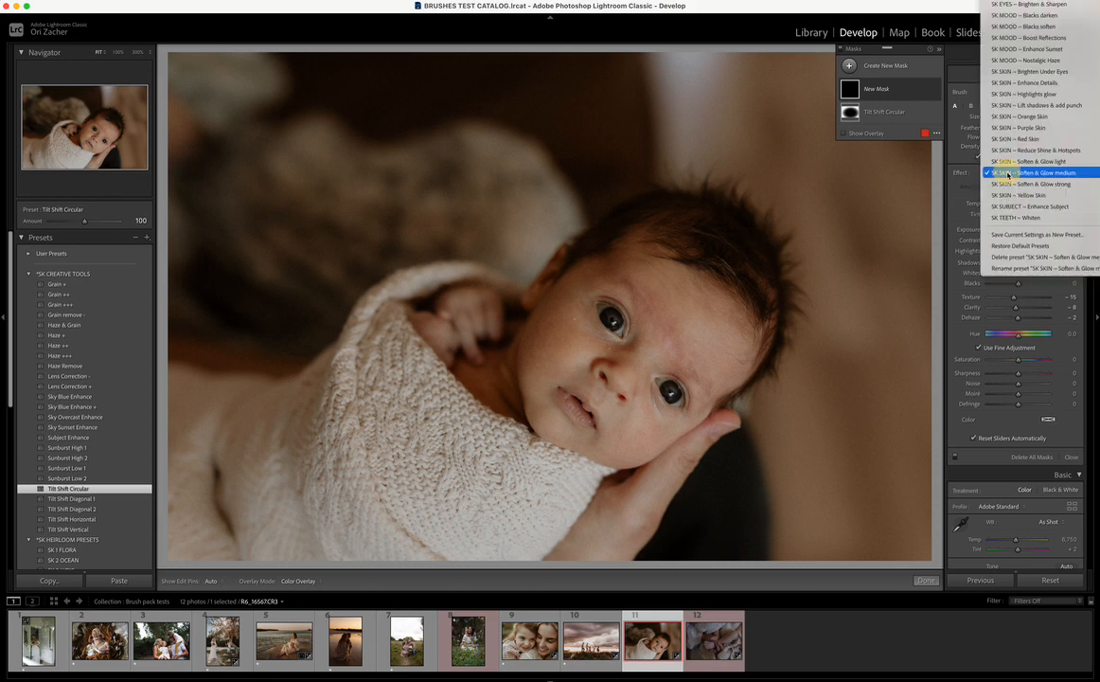
{"action": "left_click", "coordinate": [1046, 173]}
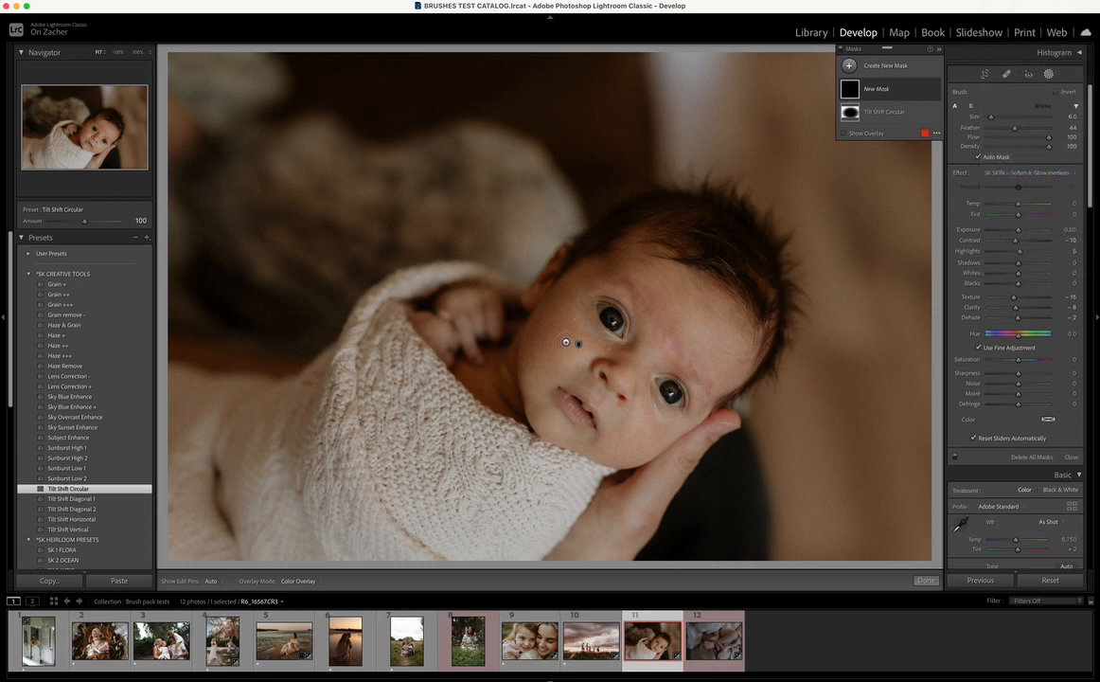
{"action": "mouse_move", "coordinate": [566, 341]}
{"action": "left_mouse_down"}
{"action": "mouse_move", "coordinate": [565, 310]}
{"action": "mouse_move", "coordinate": [539, 351]}
{"action": "mouse_move", "coordinate": [558, 323]}
{"action": "mouse_move", "coordinate": [563, 370]}
{"action": "mouse_move", "coordinate": [576, 356]}
{"action": "mouse_move", "coordinate": [626, 408]}
{"action": "mouse_move", "coordinate": [584, 364]}
{"action": "mouse_move", "coordinate": [537, 380]}
{"action": "mouse_move", "coordinate": [577, 436]}
{"action": "mouse_move", "coordinate": [637, 430]}
{"action": "mouse_move", "coordinate": [625, 388]}
{"action": "mouse_move", "coordinate": [666, 309]}
{"action": "mouse_move", "coordinate": [641, 365]}
{"action": "mouse_move", "coordinate": [655, 296]}
{"action": "mouse_move", "coordinate": [595, 269]}
{"action": "left_mouse_up"}
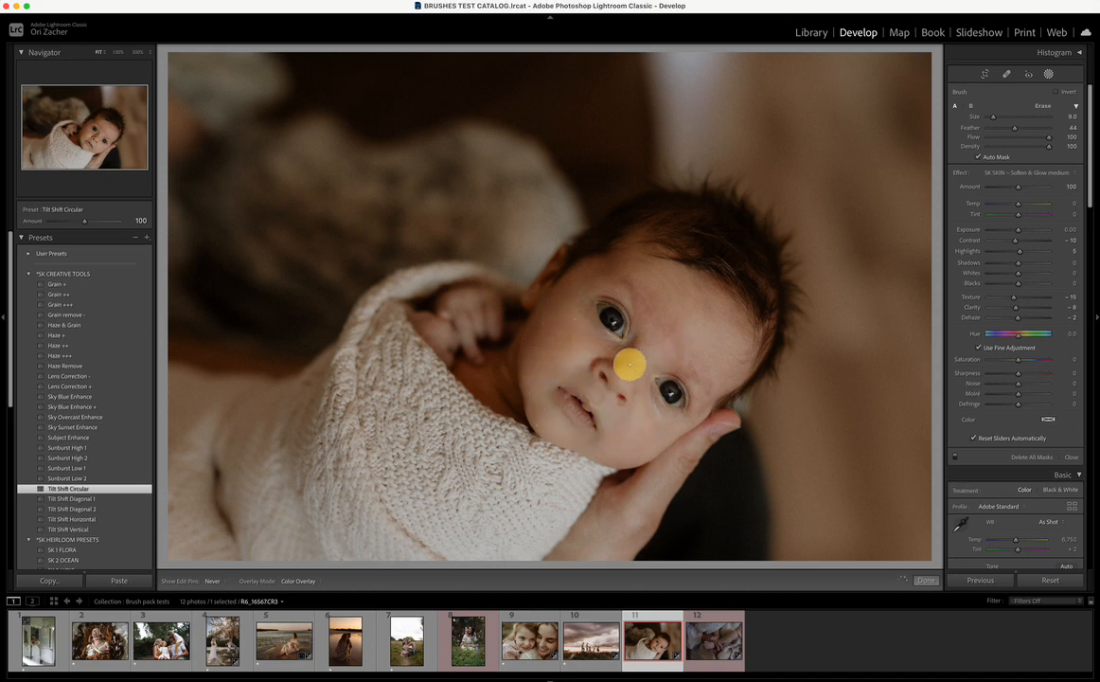
{"action": "left_click", "coordinate": [624, 376]}
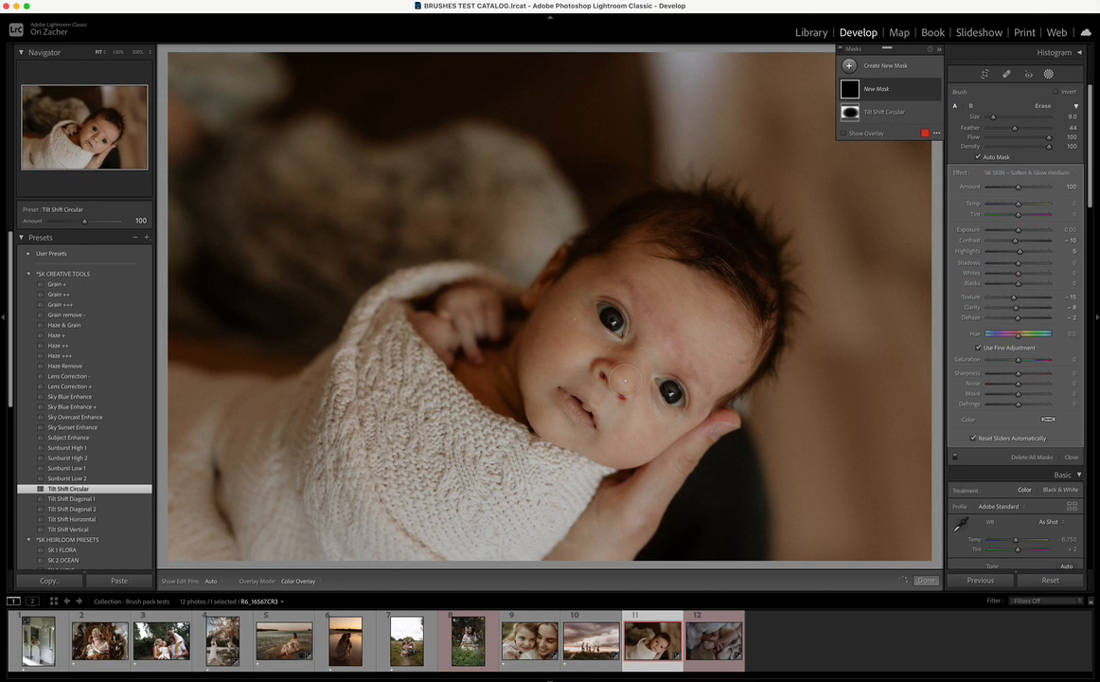
{"action": "left_click_drag", "start_coordinate": [625, 381], "coordinate": [647, 290]}
{"action": "key", "text": "k"}
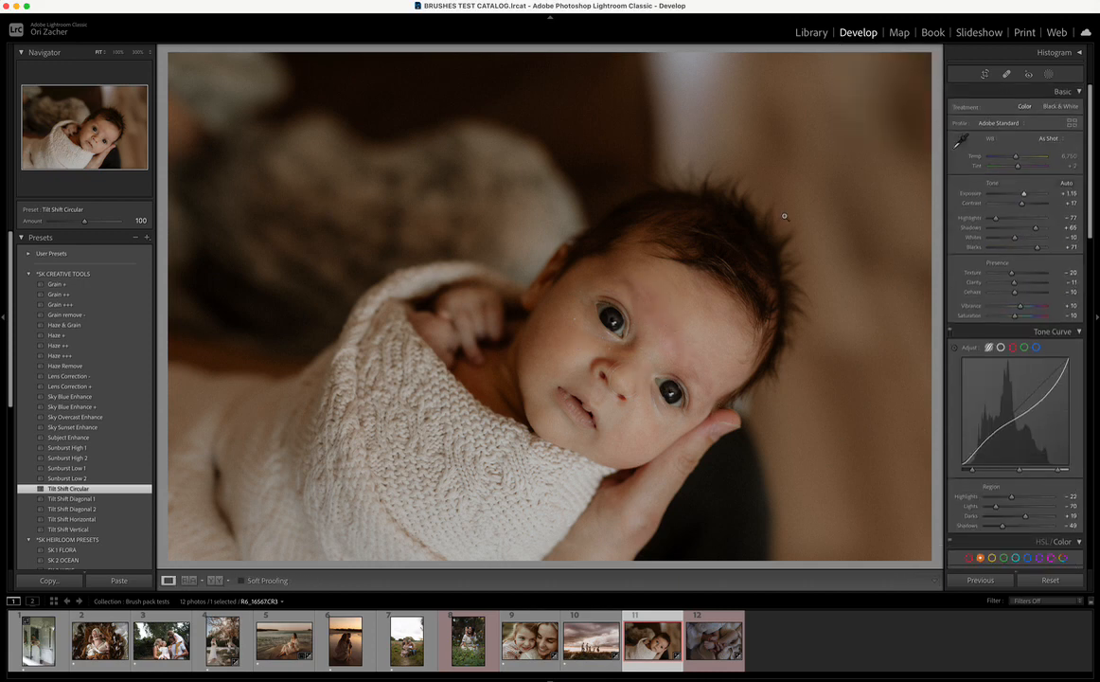
Step: Paint a new brush mask with the SK SKIN – Red Skin effect over the reddish area of the baby's forehead, and finish masking
{"action": "key", "text": "k"}
{"action": "left_click", "coordinate": [992, 172]}
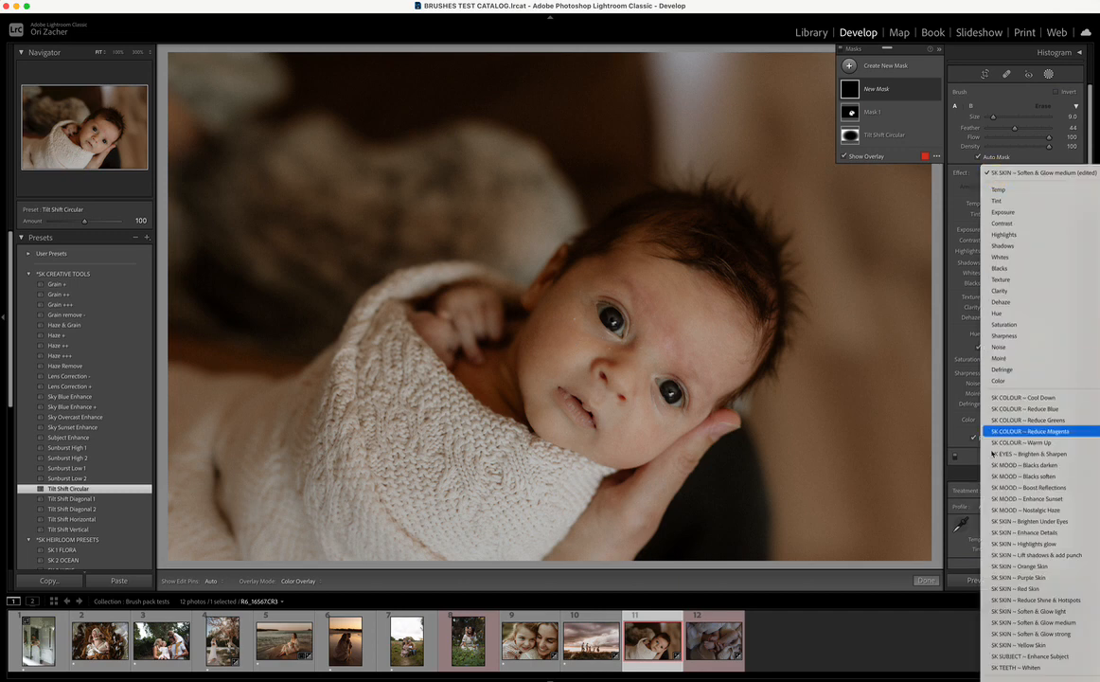
{"action": "left_click", "coordinate": [1006, 588]}
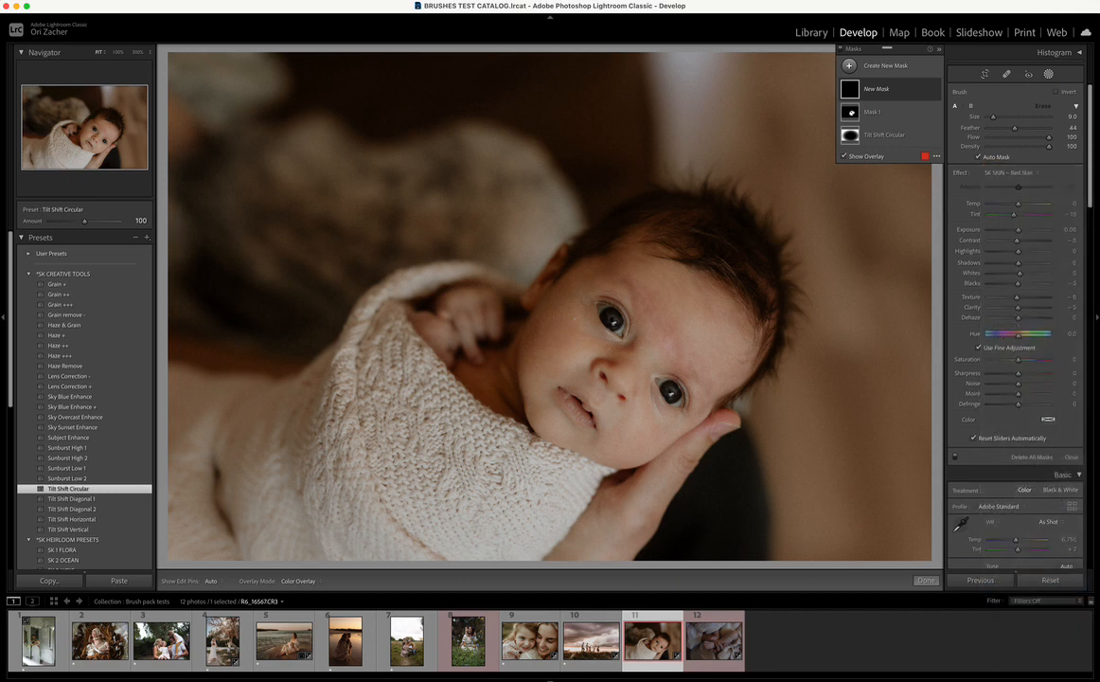
{"action": "key", "text": "o"}
{"action": "key", "text": "h"}
{"action": "mouse_move", "coordinate": [667, 334]}
{"action": "left_mouse_down"}
{"action": "mouse_move", "coordinate": [626, 277]}
{"action": "mouse_move", "coordinate": [680, 362]}
{"action": "mouse_move", "coordinate": [712, 386]}
{"action": "mouse_move", "coordinate": [673, 351]}
{"action": "mouse_move", "coordinate": [635, 285]}
{"action": "mouse_move", "coordinate": [706, 379]}
{"action": "left_mouse_up"}
{"action": "left_click", "coordinate": [920, 577]}
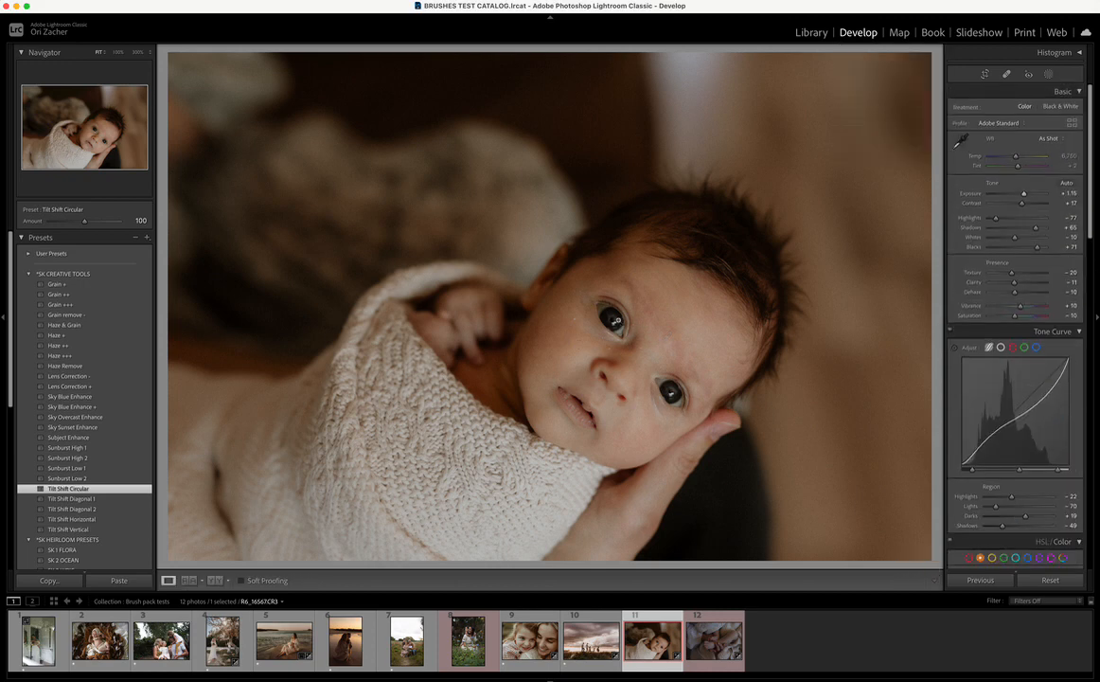
Step: Paint a new size 5 brush mask with the SK EYES – Brighten & Sharpen effect on both of the baby's eyes, and finish masking
{"action": "key", "text": "k"}
{"action": "left_click", "coordinate": [1015, 172]}
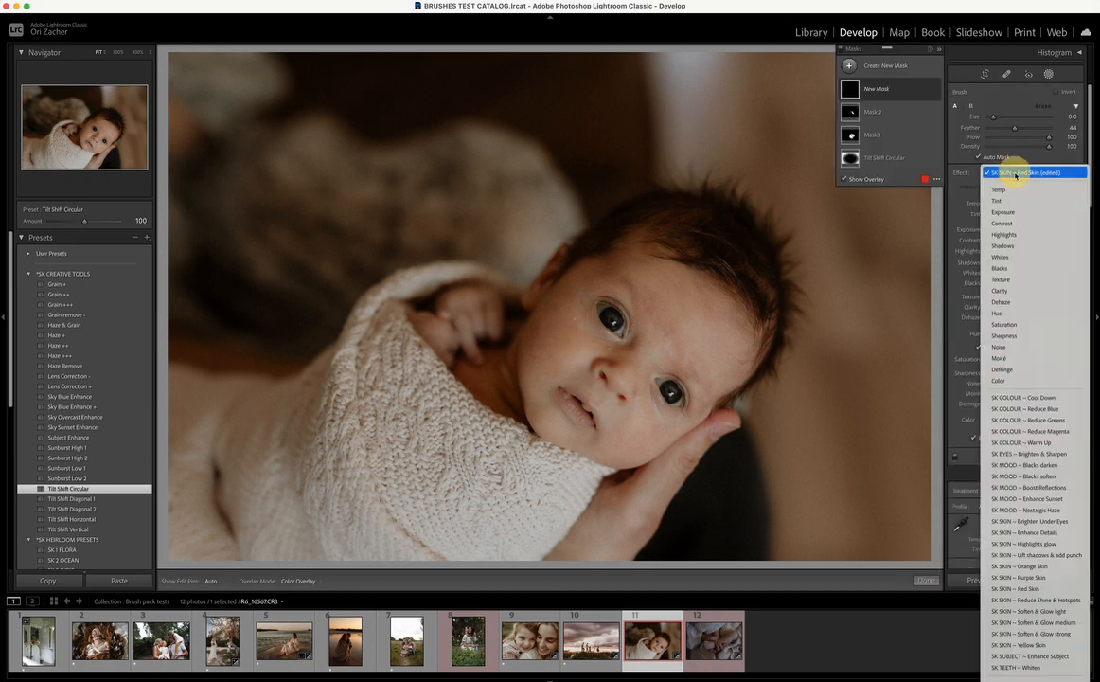
{"action": "left_click", "coordinate": [1018, 453]}
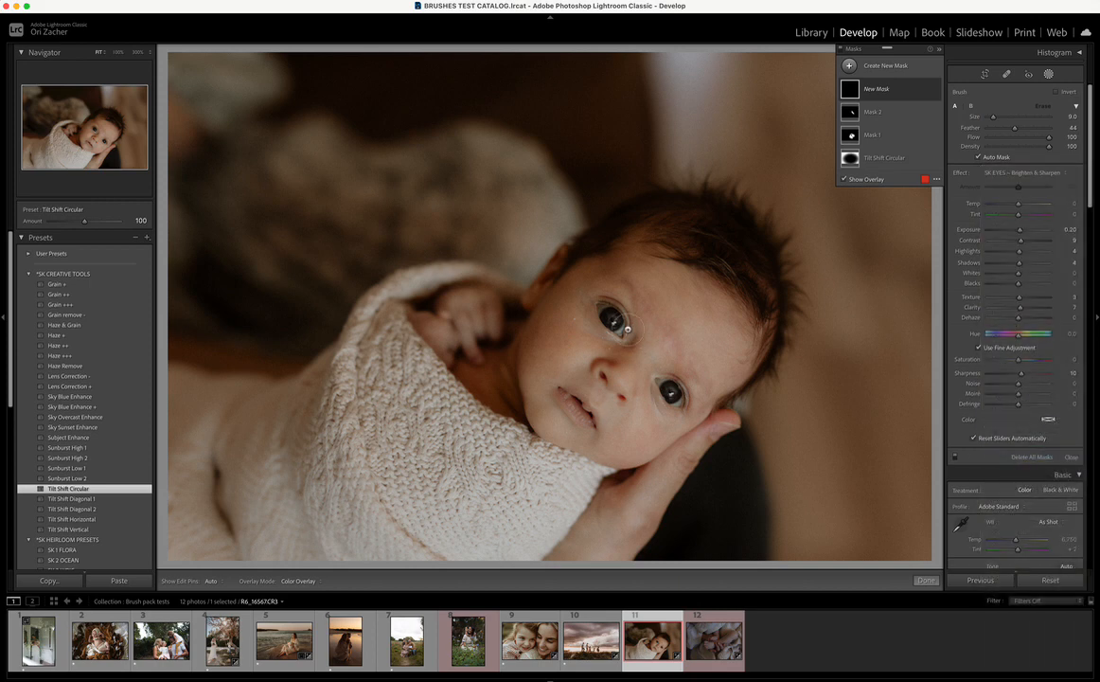
{"action": "key", "text": "bracketleft"}
{"action": "key", "text": "bracketleft"}
{"action": "key", "text": "bracketleft"}
{"action": "left_click_drag", "start_coordinate": [611, 318], "coordinate": [613, 320]}
{"action": "left_click_drag", "start_coordinate": [671, 390], "coordinate": [671, 390]}
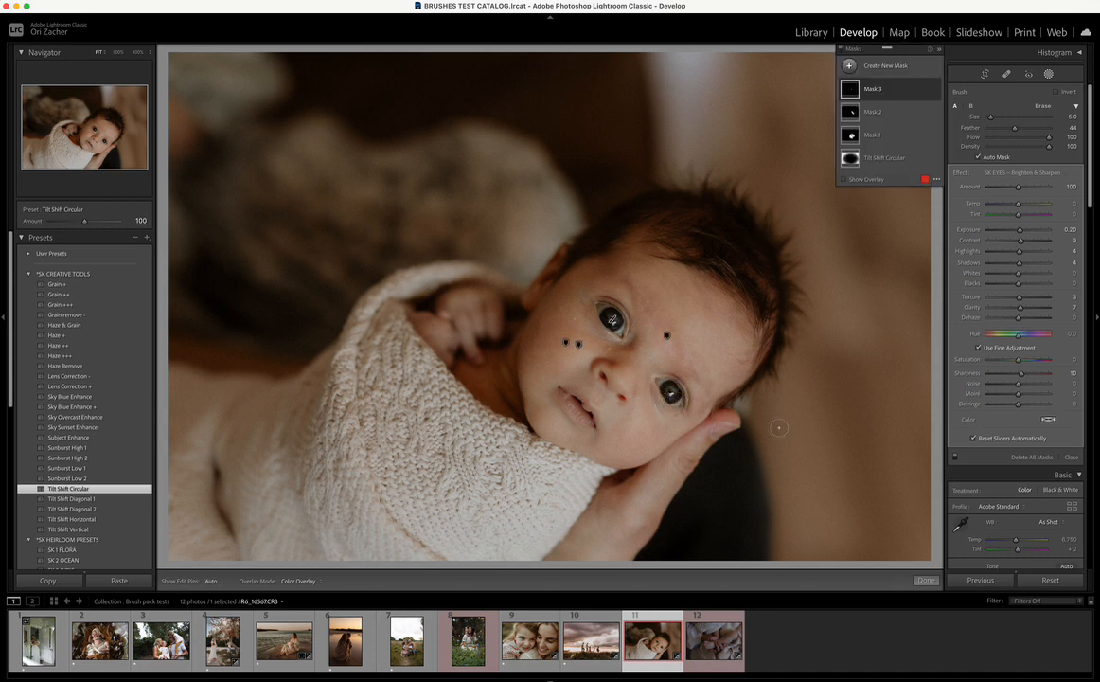
{"action": "left_click", "coordinate": [920, 580]}
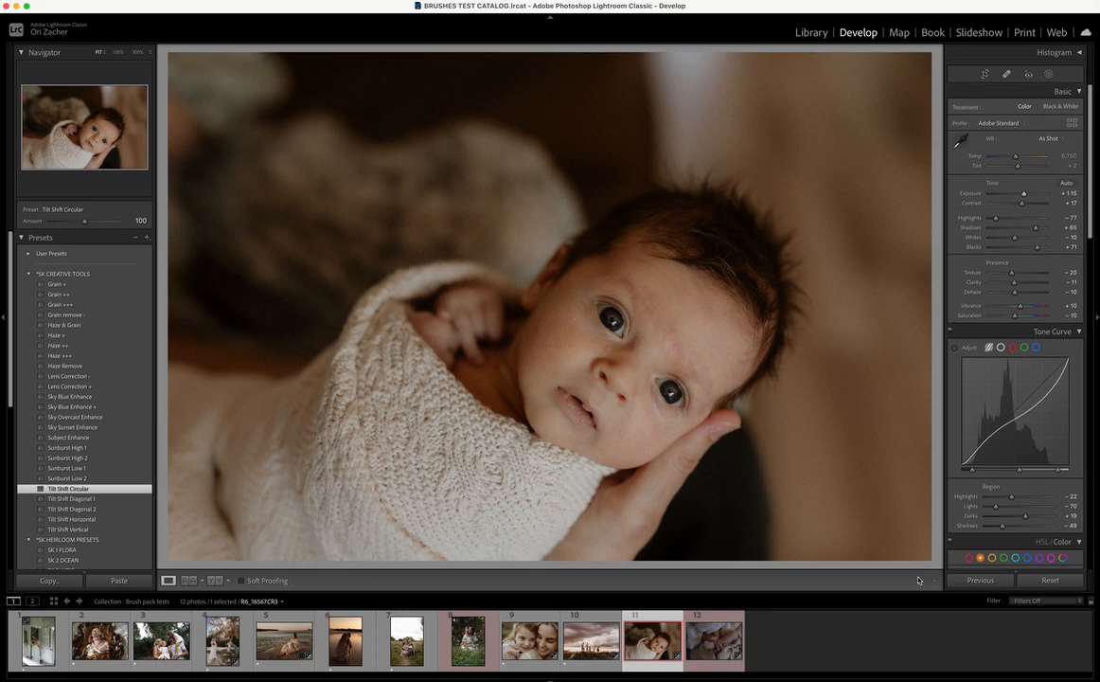
Step: Paint a new brush mask with the SK COLOUR – Warm Up effect over the baby's face, and finish masking
{"action": "key", "text": "k"}
{"action": "left_click", "coordinate": [1041, 173]}
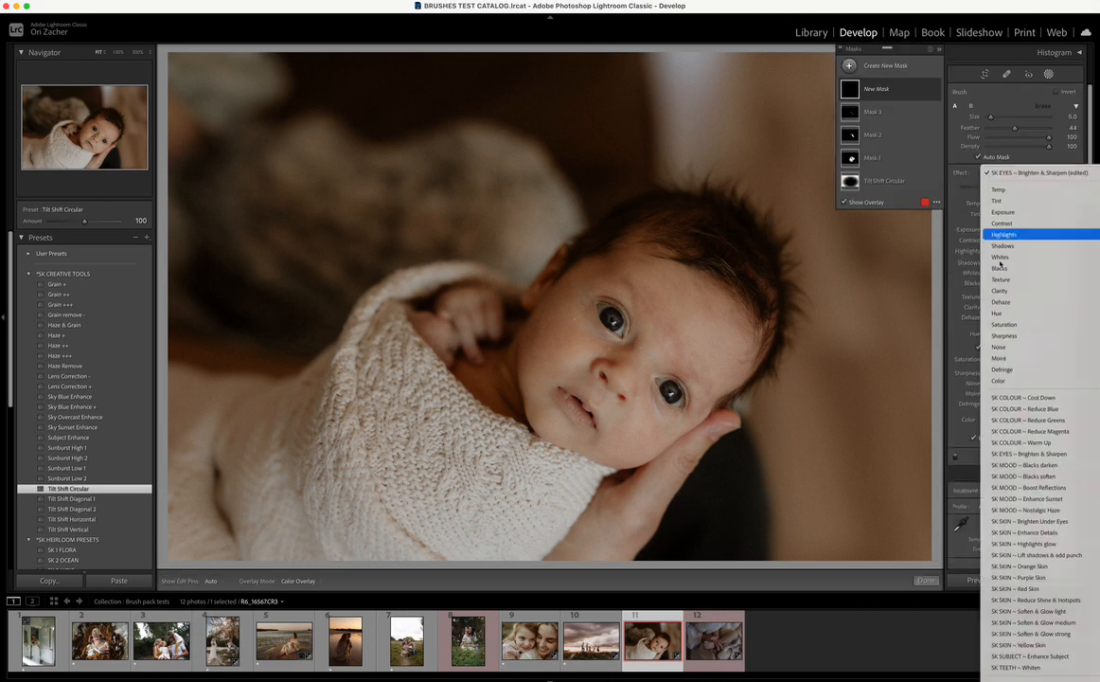
{"action": "left_click", "coordinate": [1020, 442]}
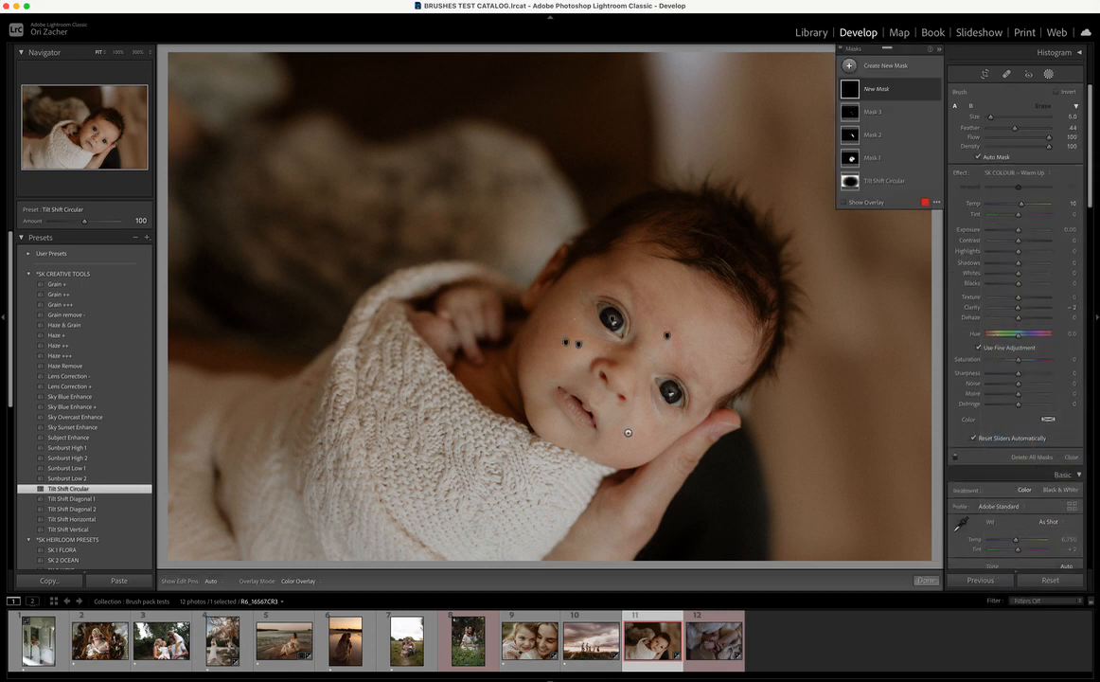
{"action": "mouse_move", "coordinate": [628, 432]}
{"action": "left_mouse_down"}
{"action": "mouse_move", "coordinate": [591, 398]}
{"action": "mouse_move", "coordinate": [541, 403]}
{"action": "mouse_move", "coordinate": [563, 429]}
{"action": "mouse_move", "coordinate": [609, 448]}
{"action": "mouse_move", "coordinate": [633, 432]}
{"action": "mouse_move", "coordinate": [621, 387]}
{"action": "mouse_move", "coordinate": [561, 392]}
{"action": "mouse_move", "coordinate": [579, 428]}
{"action": "mouse_move", "coordinate": [613, 440]}
{"action": "mouse_move", "coordinate": [644, 401]}
{"action": "mouse_move", "coordinate": [624, 370]}
{"action": "mouse_move", "coordinate": [660, 340]}
{"action": "mouse_move", "coordinate": [623, 405]}
{"action": "mouse_move", "coordinate": [635, 441]}
{"action": "mouse_move", "coordinate": [715, 370]}
{"action": "mouse_move", "coordinate": [674, 425]}
{"action": "mouse_move", "coordinate": [626, 452]}
{"action": "mouse_move", "coordinate": [704, 382]}
{"action": "mouse_move", "coordinate": [650, 452]}
{"action": "mouse_move", "coordinate": [563, 430]}
{"action": "mouse_move", "coordinate": [541, 404]}
{"action": "mouse_move", "coordinate": [625, 450]}
{"action": "mouse_move", "coordinate": [679, 438]}
{"action": "mouse_move", "coordinate": [646, 476]}
{"action": "mouse_move", "coordinate": [656, 474]}
{"action": "mouse_move", "coordinate": [676, 447]}
{"action": "mouse_move", "coordinate": [638, 478]}
{"action": "mouse_move", "coordinate": [642, 433]}
{"action": "mouse_move", "coordinate": [599, 399]}
{"action": "mouse_move", "coordinate": [633, 398]}
{"action": "mouse_move", "coordinate": [628, 433]}
{"action": "left_mouse_up"}
{"action": "key", "text": "Escape"}
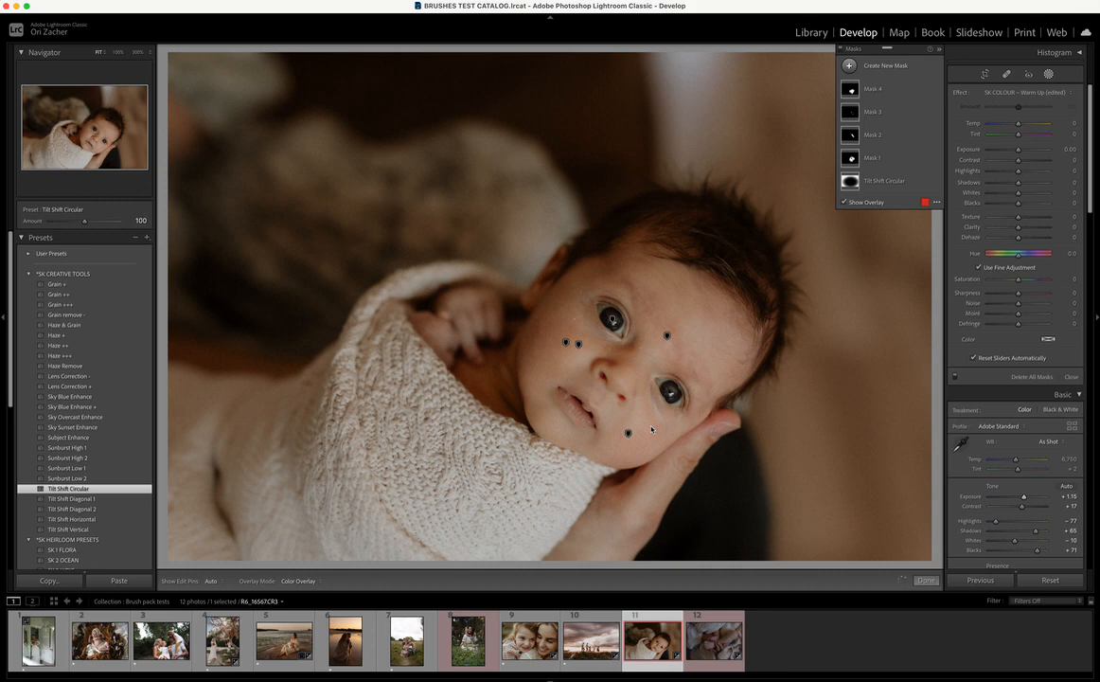
{"action": "key", "text": "Escape"}
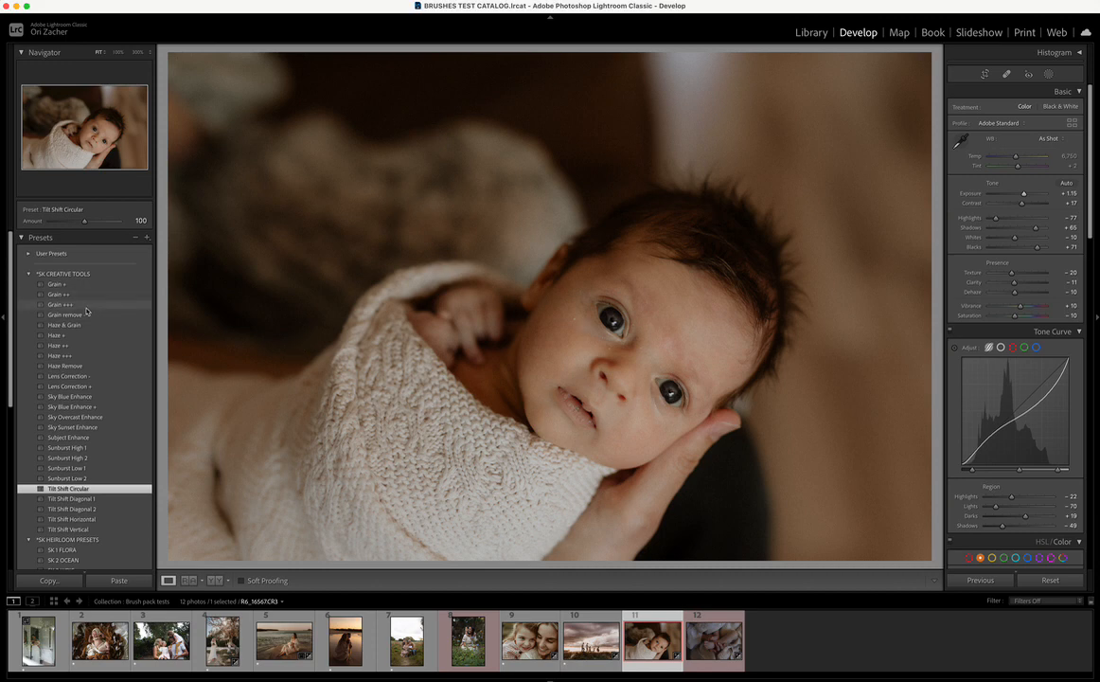
Step: Apply the Grain + creative preset to the baby photo and compare the result with the original
{"action": "left_click", "coordinate": [66, 285]}
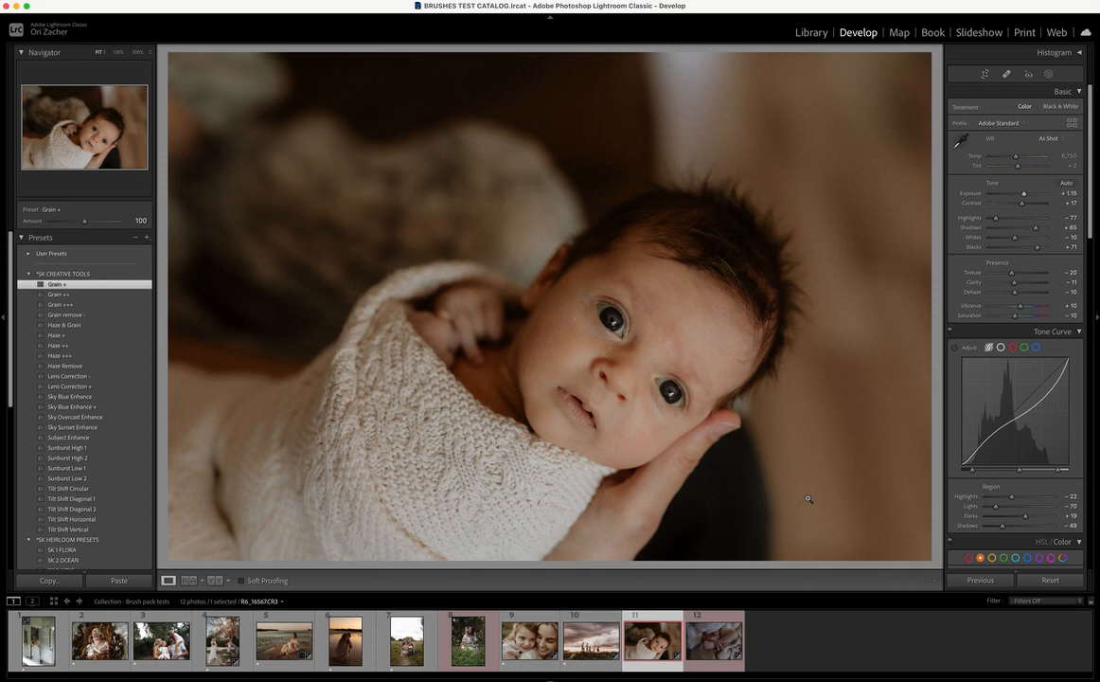
{"action": "key", "text": "backslash"}
{"action": "key", "text": "backslash"}
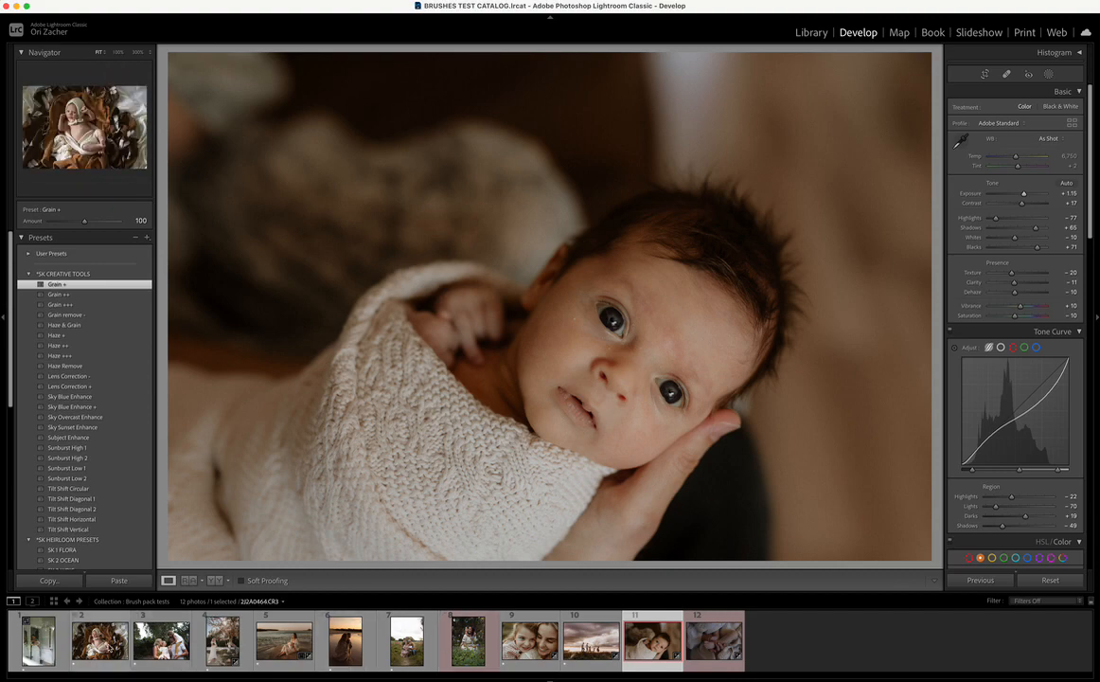
Step: Open the family photo with the tree swing, reset its edits and apply the SK 4 FAWN signature preset
{"action": "left_click", "coordinate": [213, 647]}
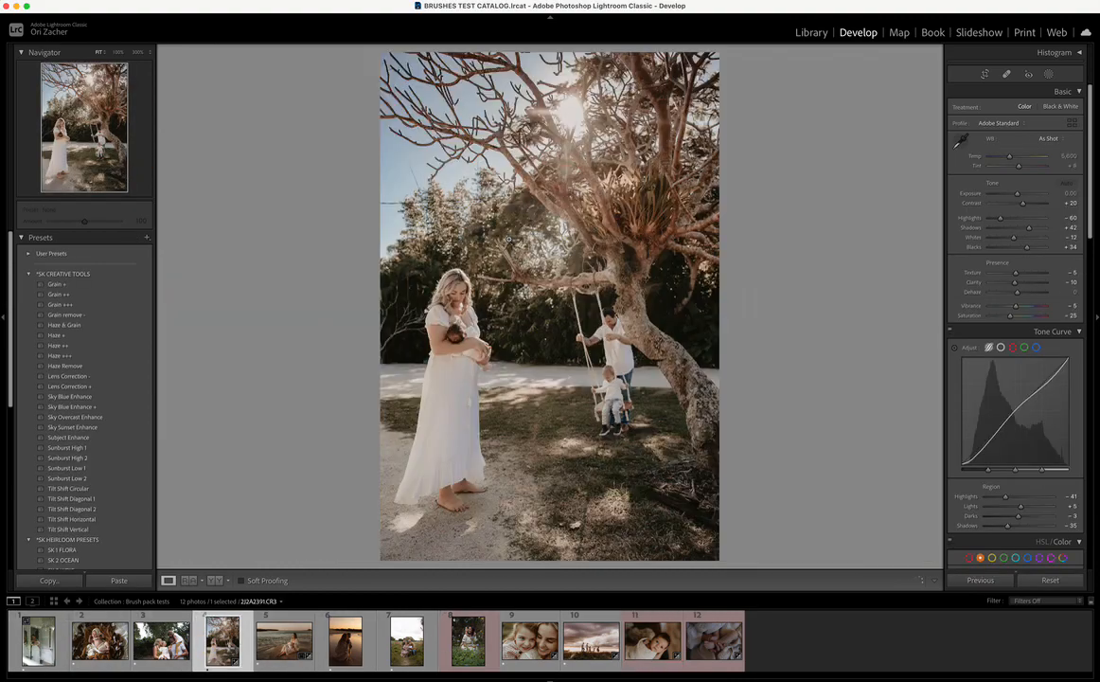
{"action": "left_click", "coordinate": [1049, 579]}
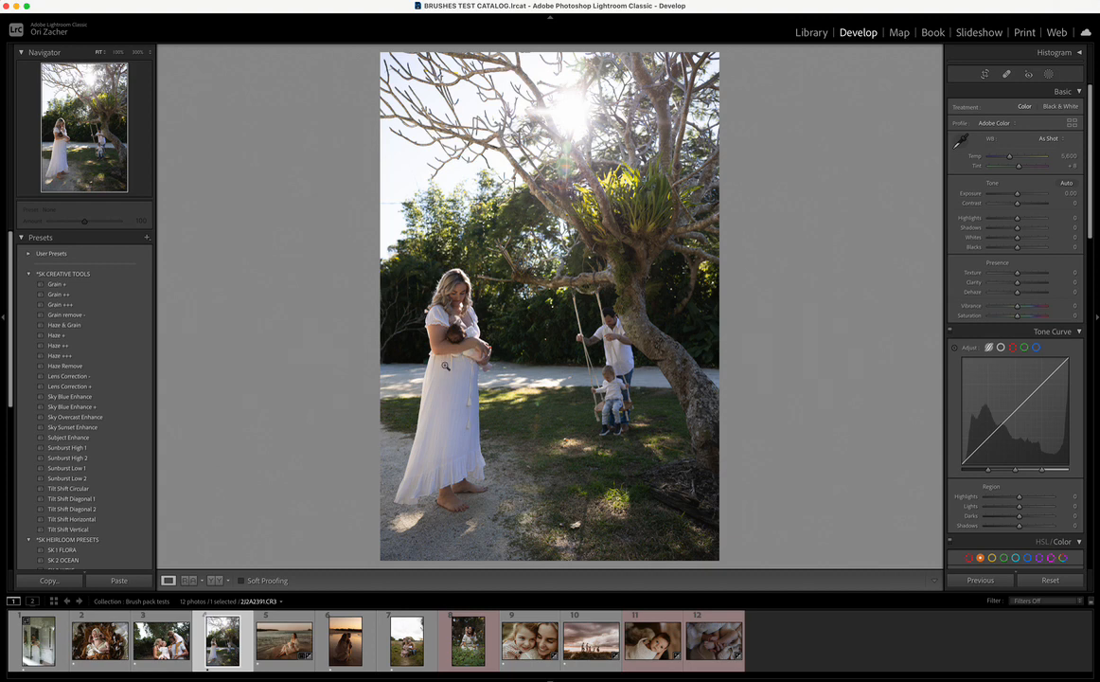
{"action": "scroll", "coordinate": [78, 407], "scroll_direction": "down", "scroll_amount": 10}
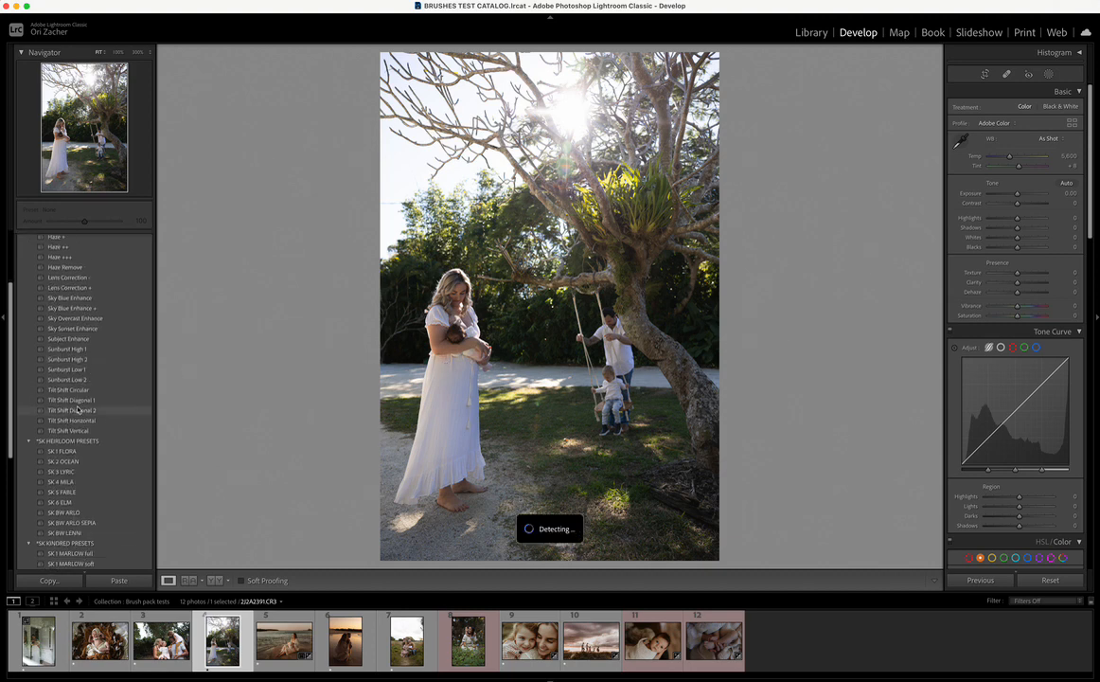
{"action": "scroll", "coordinate": [78, 407], "scroll_direction": "up", "scroll_amount": 1}
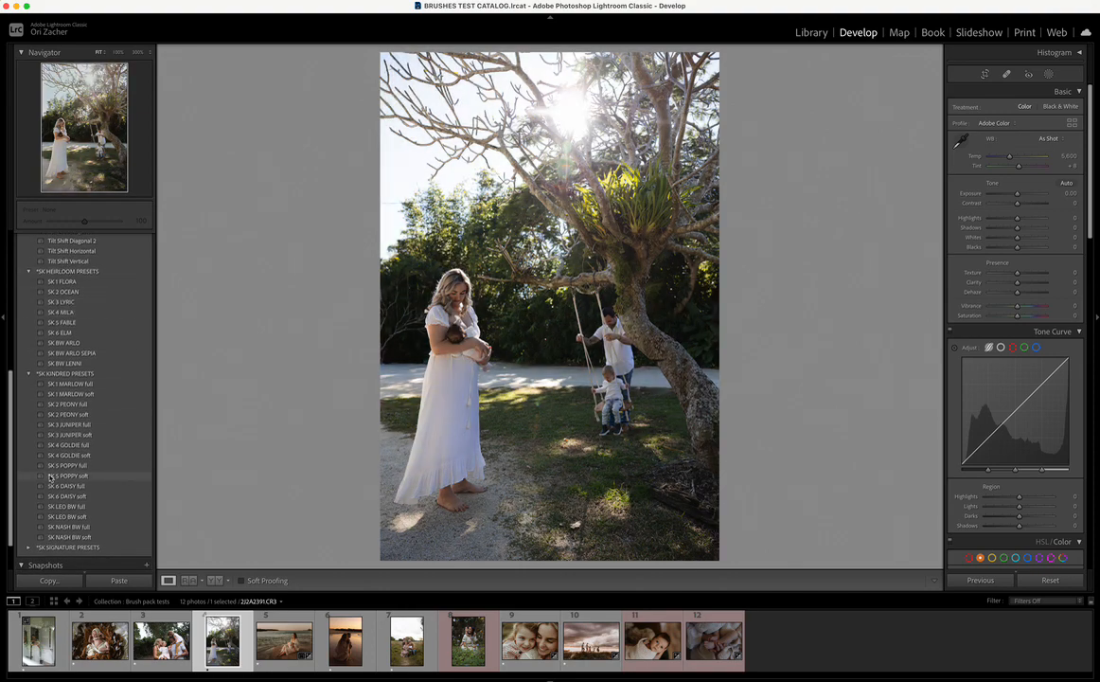
{"action": "scroll", "coordinate": [33, 493], "scroll_direction": "down", "scroll_amount": 2}
{"action": "left_click", "coordinate": [29, 505]}
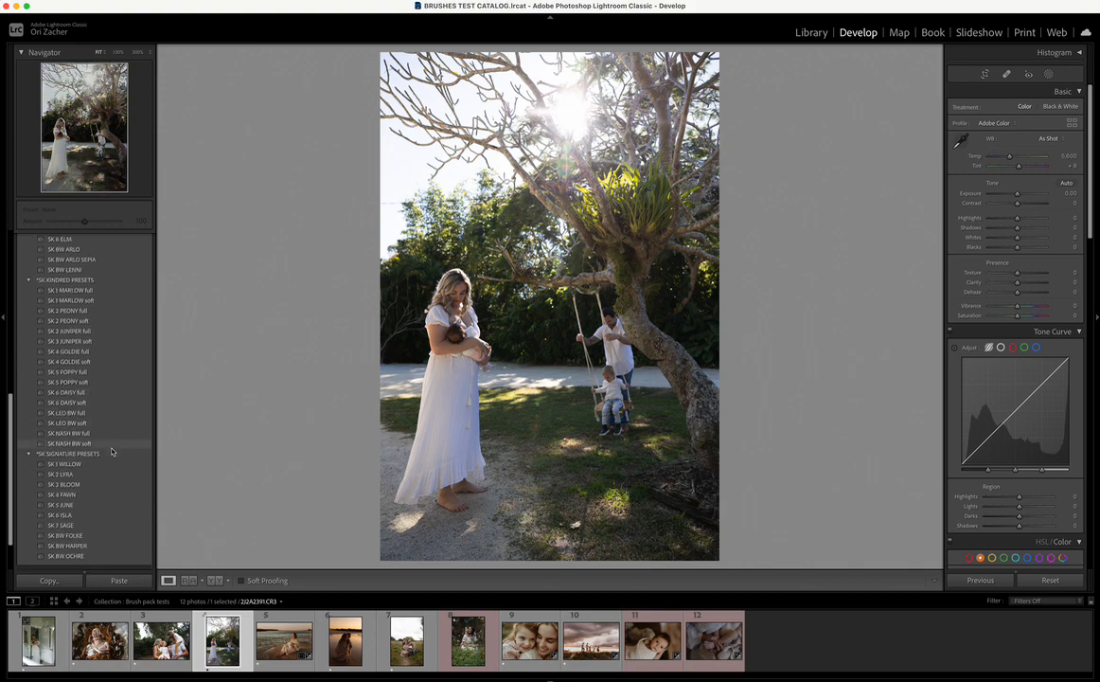
{"action": "scroll", "coordinate": [62, 488], "scroll_direction": "down", "scroll_amount": 4}
{"action": "left_click", "coordinate": [63, 454]}
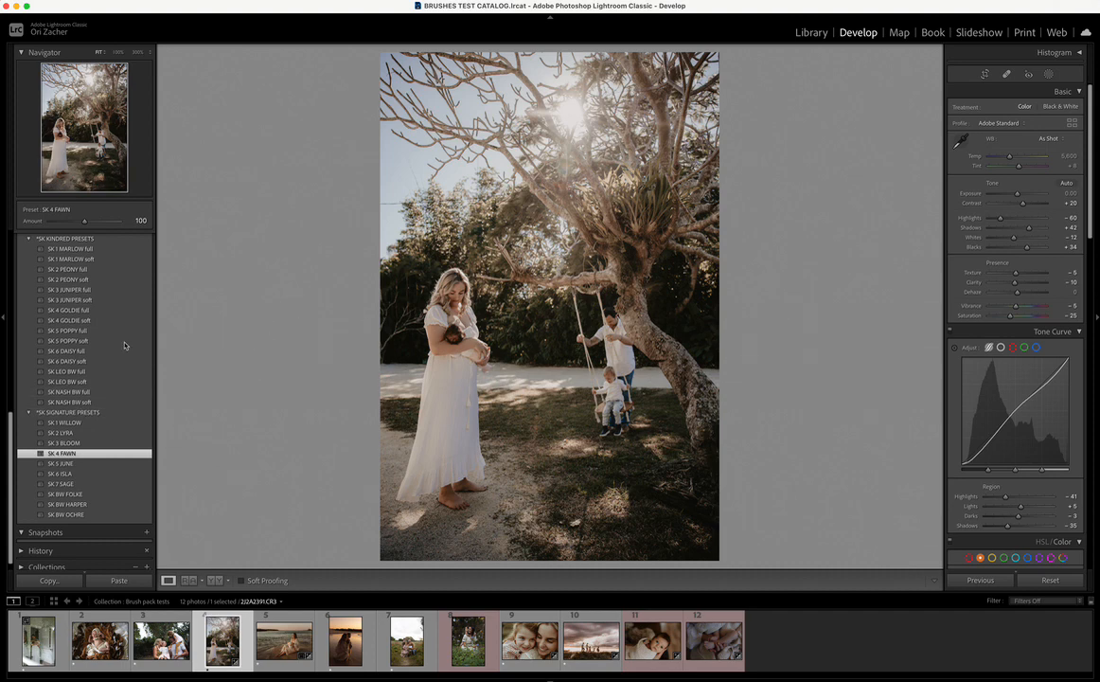
Step: Apply the Lens Correction + creative preset to the tree-swing family photo
{"action": "scroll", "coordinate": [114, 360], "scroll_direction": "up", "scroll_amount": 10}
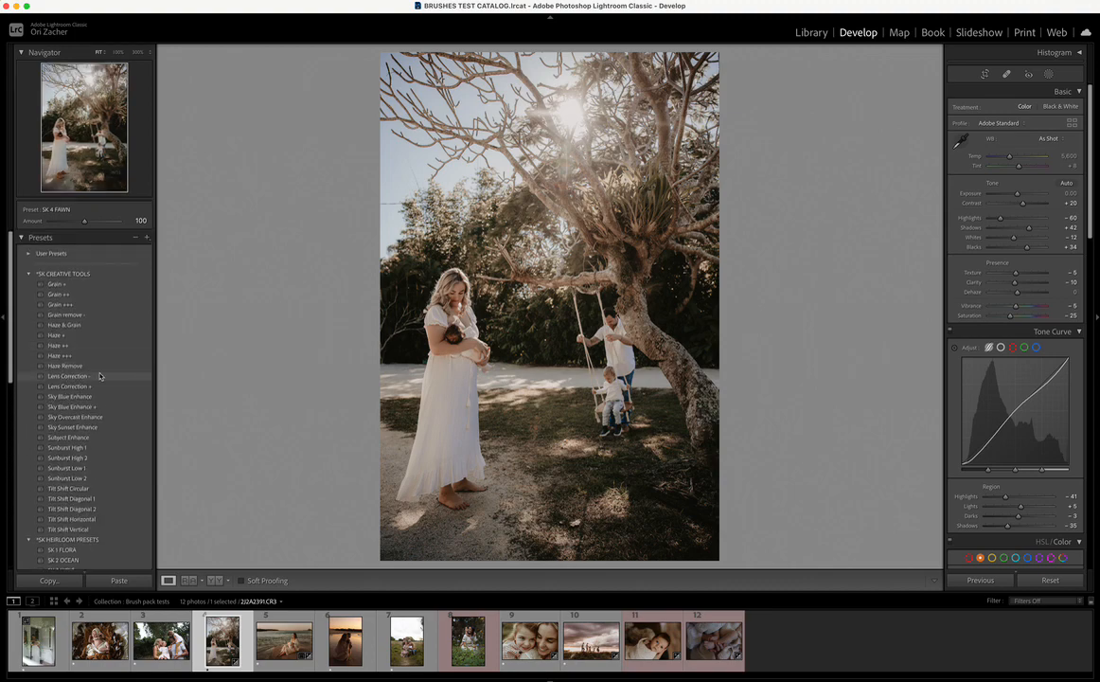
{"action": "left_click", "coordinate": [98, 376]}
{"action": "left_click", "coordinate": [101, 387]}
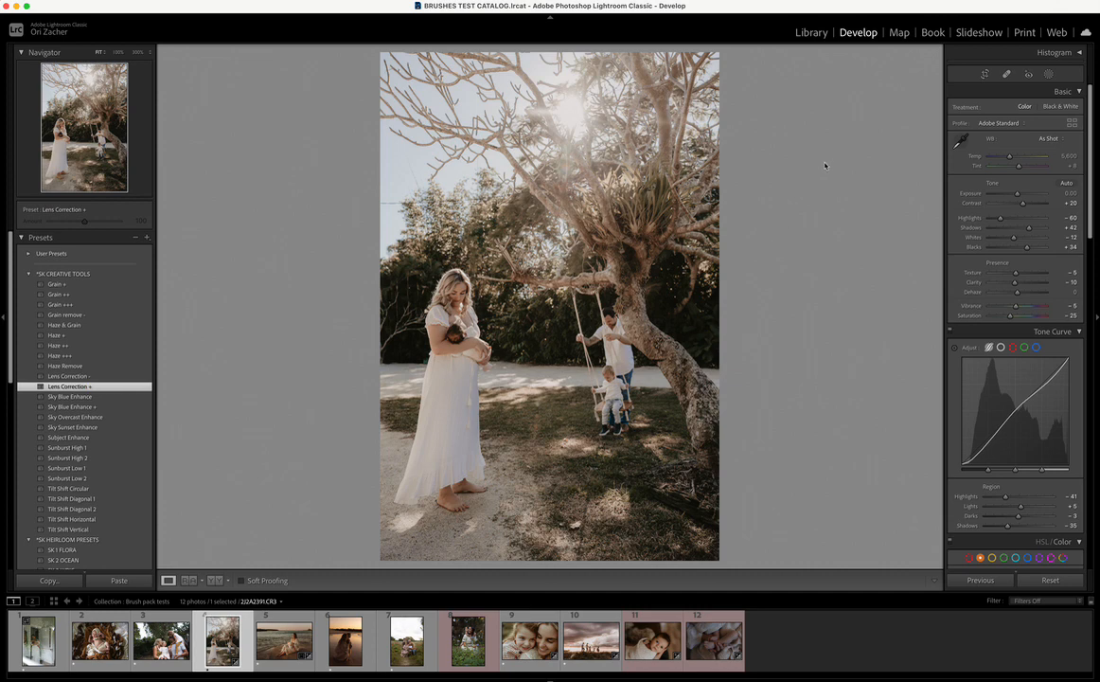
Step: Set the photo's Exposure to −0.10 and apply the Subject Enhance creative preset
{"action": "left_click", "coordinate": [1017, 194]}
{"action": "left_click", "coordinate": [63, 437]}
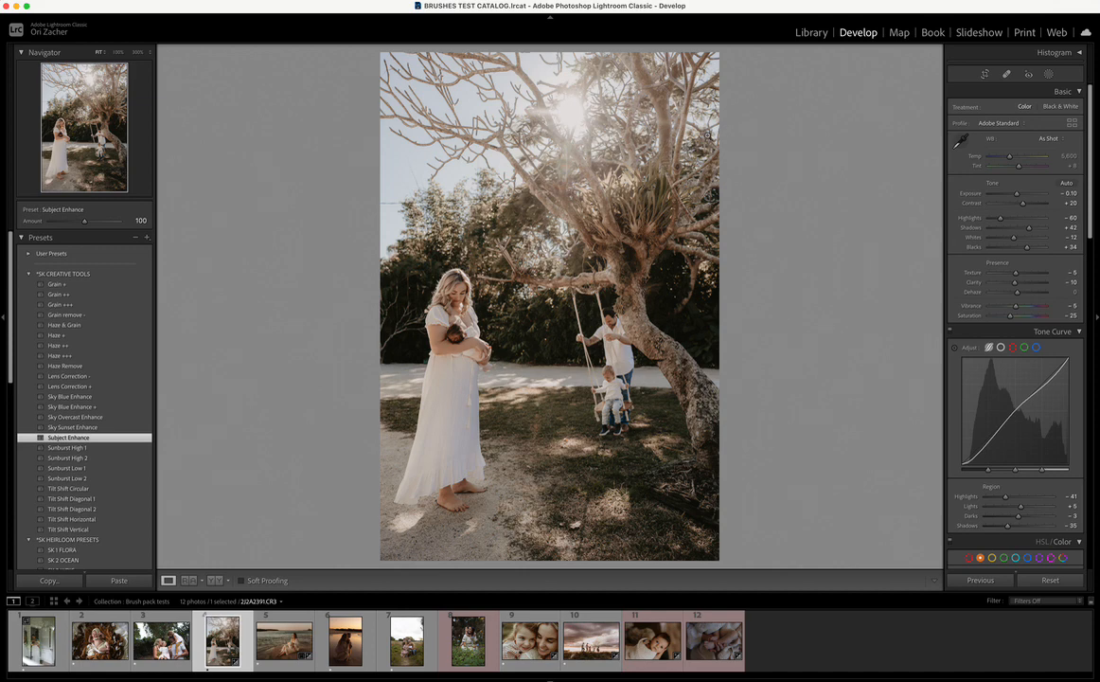
Step: Add a linear gradient mask from the photo's upper edge down over the sky, lower its Exposure to about −0.5, and finish masking
{"action": "left_click", "coordinate": [1048, 74]}
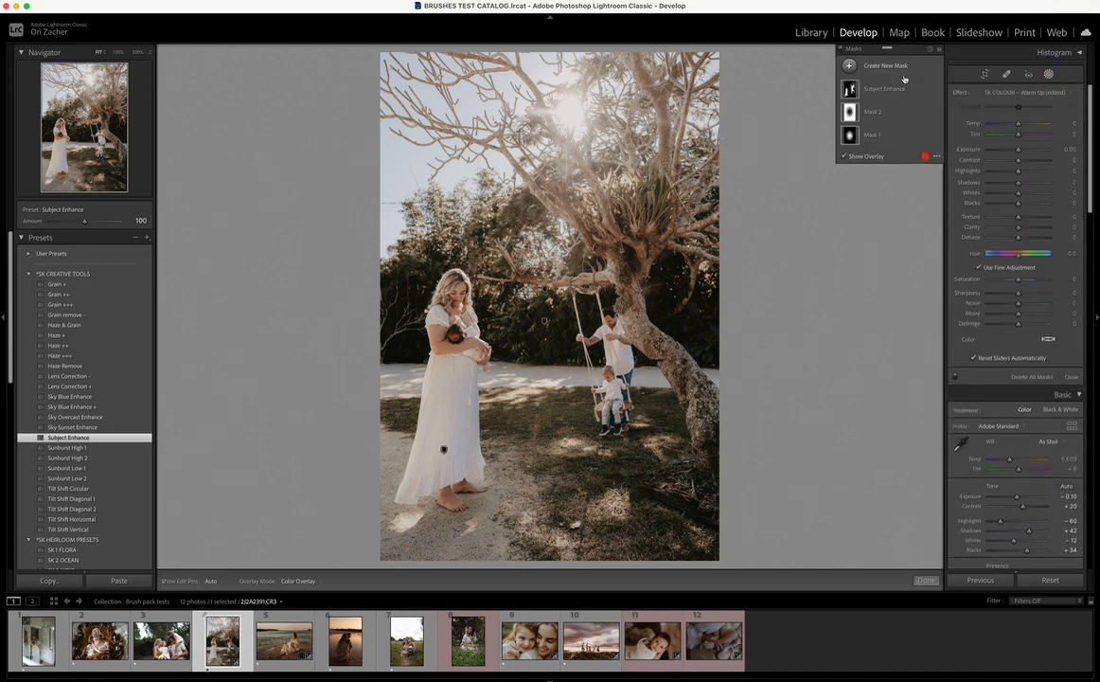
{"action": "left_click", "coordinate": [885, 65]}
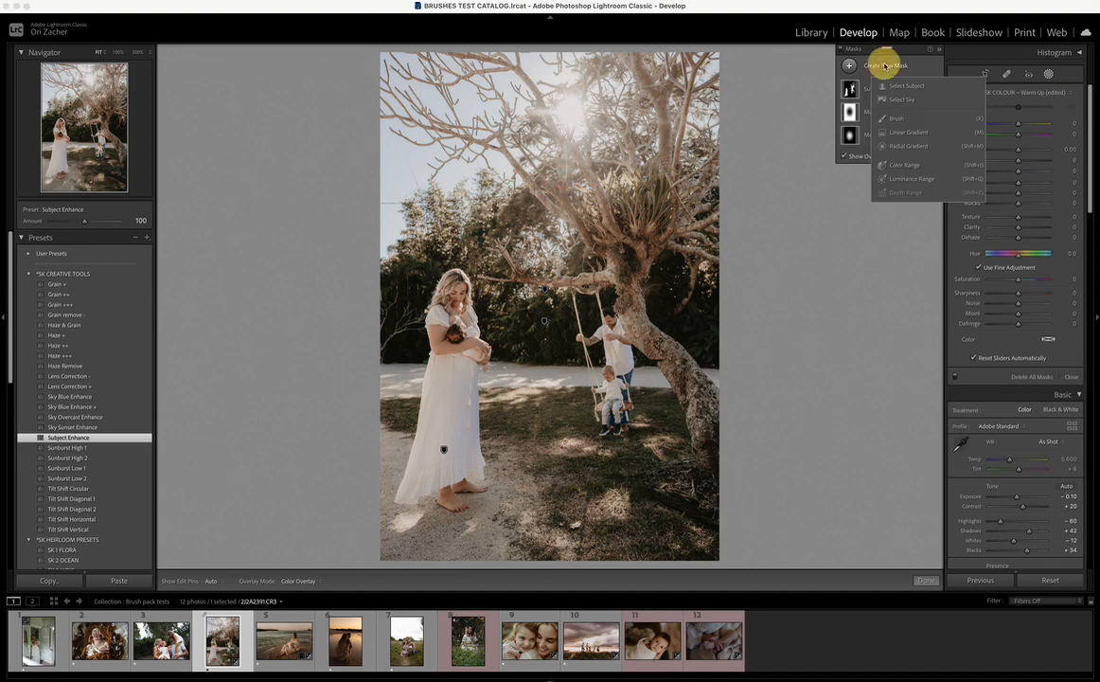
{"action": "left_click", "coordinate": [914, 136]}
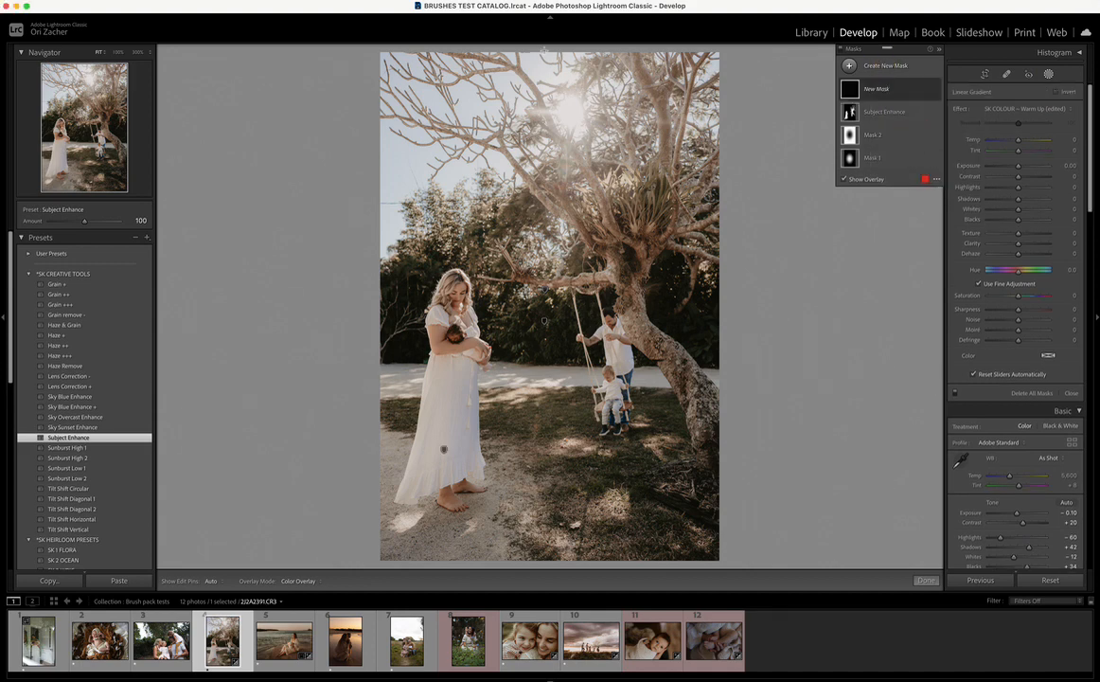
{"action": "left_click_drag", "start_coordinate": [542, 49], "coordinate": [545, 235]}
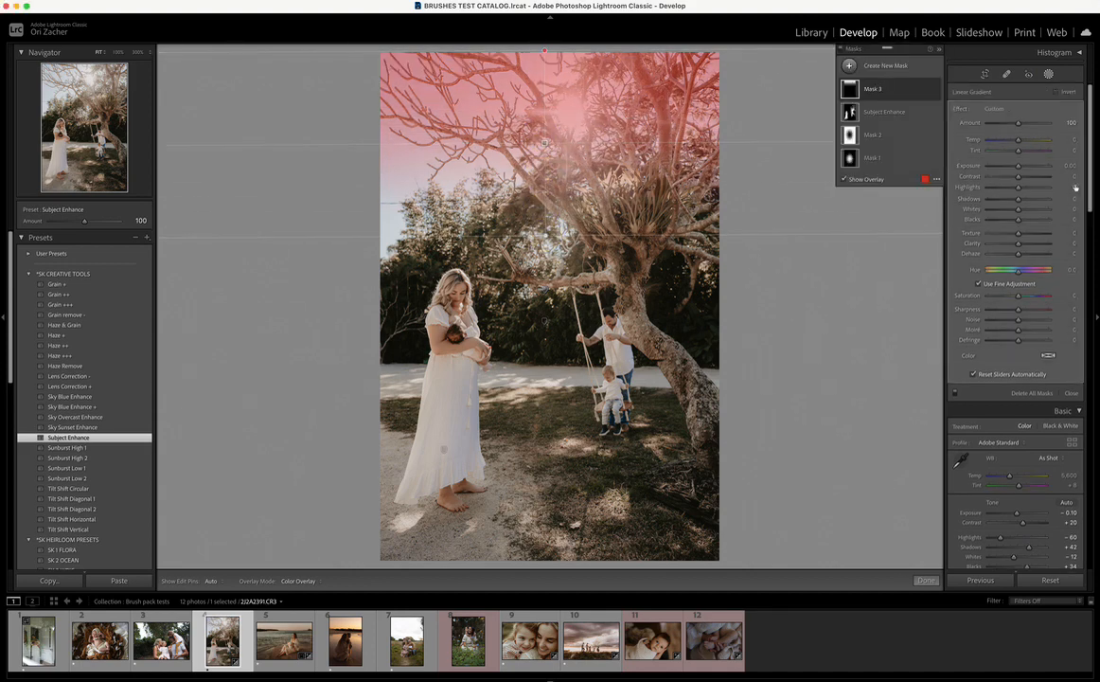
{"action": "left_click_drag", "start_coordinate": [1019, 166], "coordinate": [1015, 169]}
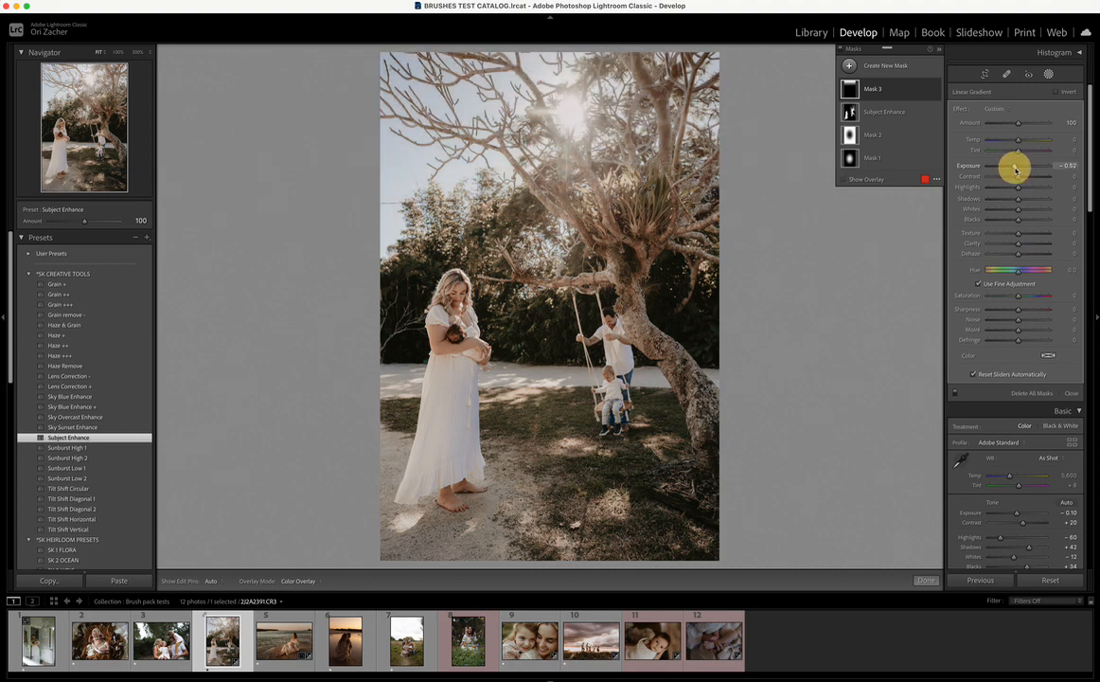
{"action": "left_click_drag", "start_coordinate": [1015, 170], "coordinate": [1016, 170]}
{"action": "key", "text": "Escape"}
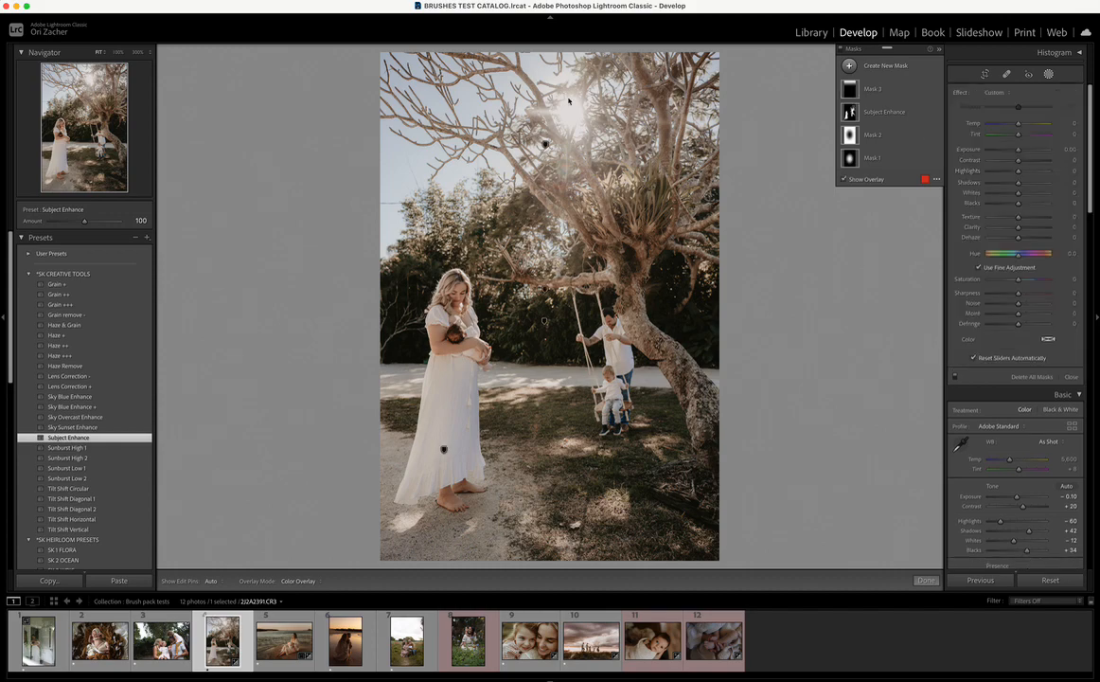
{"action": "key", "text": "shift+w"}
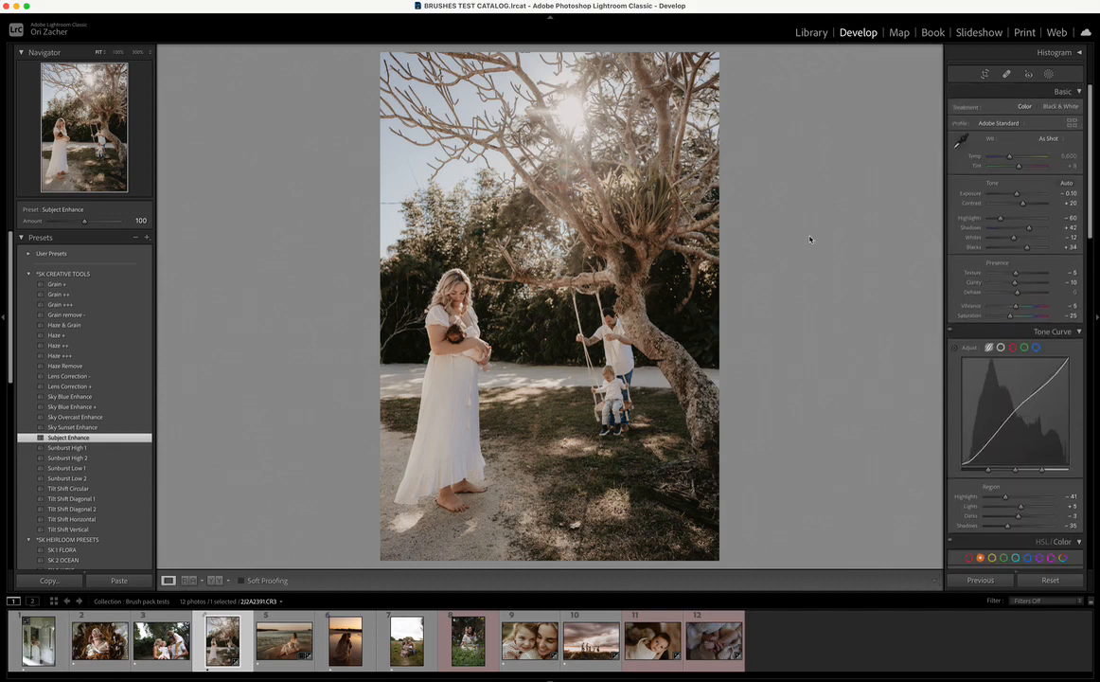
Step: Paint a new size 25 brush mask with the SK MOOD – Enhance Sunset effect over the tree branches and background foliage
{"action": "key", "text": "k"}
{"action": "left_click", "coordinate": [986, 173]}
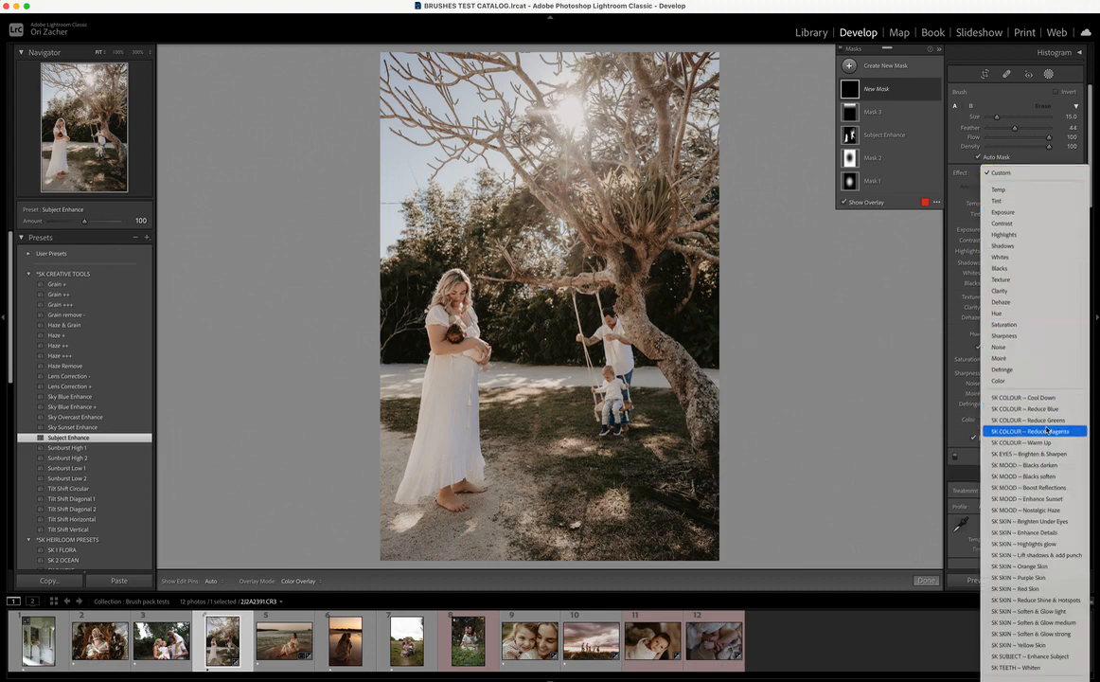
{"action": "left_click", "coordinate": [1039, 497]}
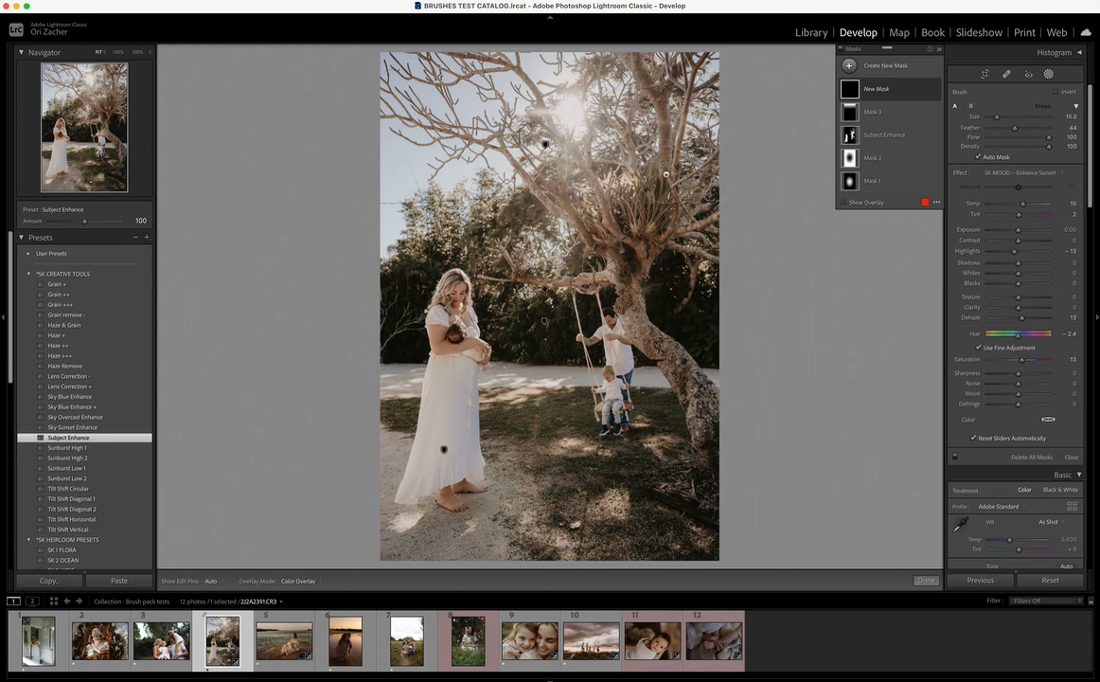
{"action": "scroll", "coordinate": [615, 185], "scroll_direction": "up", "scroll_amount": 5}
{"action": "mouse_move", "coordinate": [646, 154]}
{"action": "left_mouse_down"}
{"action": "mouse_move", "coordinate": [560, 114]}
{"action": "mouse_move", "coordinate": [570, 177]}
{"action": "mouse_move", "coordinate": [595, 91]}
{"action": "mouse_move", "coordinate": [558, 148]}
{"action": "mouse_move", "coordinate": [552, 124]}
{"action": "mouse_move", "coordinate": [569, 142]}
{"action": "mouse_move", "coordinate": [505, 114]}
{"action": "mouse_move", "coordinate": [587, 105]}
{"action": "mouse_move", "coordinate": [516, 141]}
{"action": "mouse_move", "coordinate": [565, 84]}
{"action": "mouse_move", "coordinate": [489, 145]}
{"action": "mouse_move", "coordinate": [463, 81]}
{"action": "mouse_move", "coordinate": [489, 136]}
{"action": "mouse_move", "coordinate": [439, 113]}
{"action": "mouse_move", "coordinate": [452, 54]}
{"action": "mouse_move", "coordinate": [412, 100]}
{"action": "mouse_move", "coordinate": [383, 180]}
{"action": "mouse_move", "coordinate": [425, 195]}
{"action": "mouse_move", "coordinate": [511, 168]}
{"action": "mouse_move", "coordinate": [533, 126]}
{"action": "mouse_move", "coordinate": [493, 76]}
{"action": "mouse_move", "coordinate": [646, 172]}
{"action": "mouse_move", "coordinate": [584, 143]}
{"action": "mouse_move", "coordinate": [699, 123]}
{"action": "mouse_move", "coordinate": [668, 255]}
{"action": "mouse_move", "coordinate": [699, 231]}
{"action": "mouse_move", "coordinate": [728, 170]}
{"action": "mouse_move", "coordinate": [711, 74]}
{"action": "mouse_move", "coordinate": [360, 67]}
{"action": "mouse_move", "coordinate": [628, 118]}
{"action": "mouse_move", "coordinate": [692, 216]}
{"action": "mouse_move", "coordinate": [383, 201]}
{"action": "mouse_move", "coordinate": [480, 187]}
{"action": "mouse_move", "coordinate": [701, 219]}
{"action": "mouse_move", "coordinate": [747, 176]}
{"action": "mouse_move", "coordinate": [701, 115]}
{"action": "mouse_move", "coordinate": [695, 184]}
{"action": "left_mouse_up"}
{"action": "scroll", "coordinate": [653, 251], "scroll_direction": "down", "scroll_amount": 5}
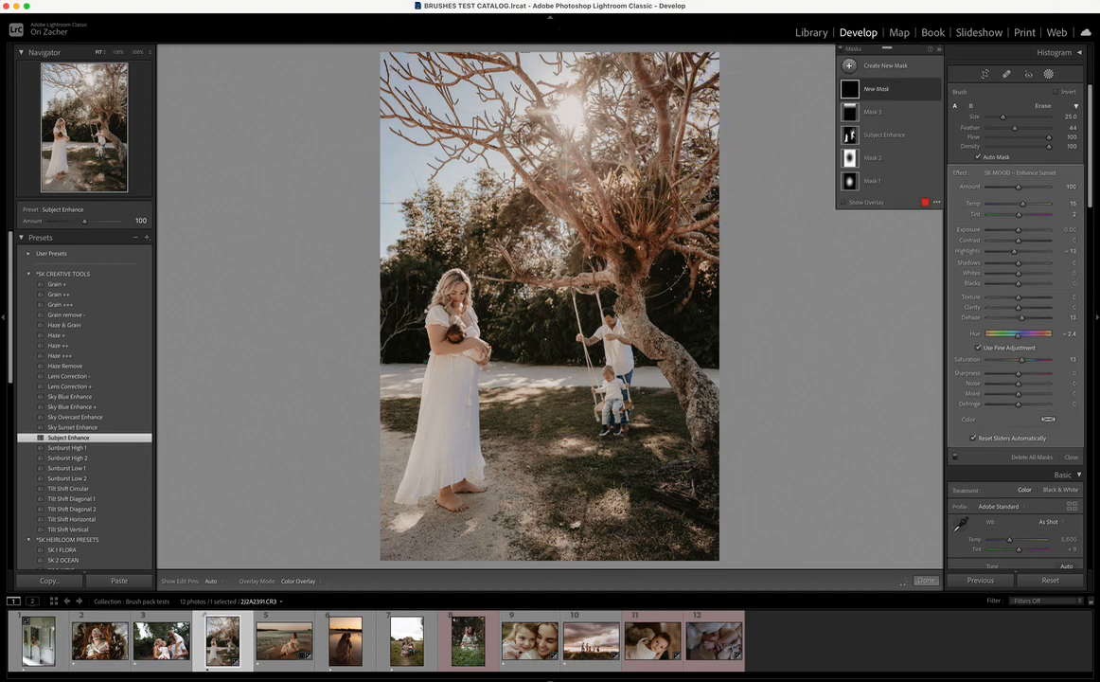
Step: Extend the Enhance Sunset mask down the tree trunk with a size 9 brush, lower its Temp slightly, and finish masking
{"action": "scroll", "coordinate": [577, 229], "scroll_direction": "down", "scroll_amount": 3}
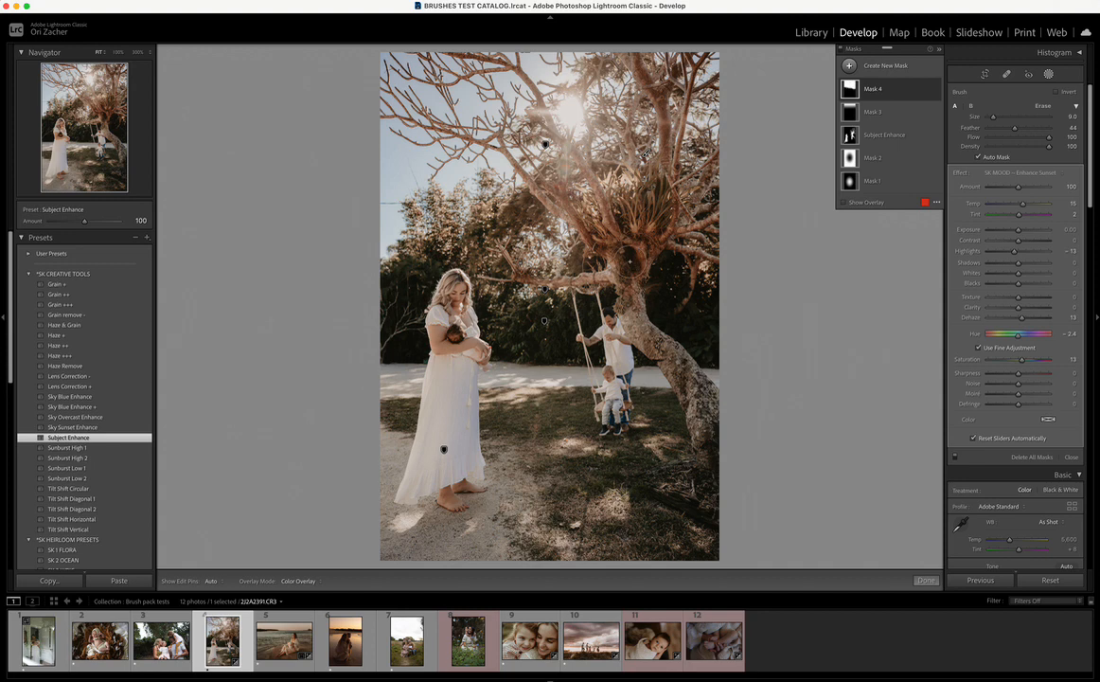
{"action": "mouse_move", "coordinate": [606, 255]}
{"action": "left_mouse_down"}
{"action": "mouse_move", "coordinate": [630, 314]}
{"action": "mouse_move", "coordinate": [708, 431]}
{"action": "mouse_move", "coordinate": [699, 385]}
{"action": "mouse_move", "coordinate": [677, 359]}
{"action": "mouse_move", "coordinate": [716, 442]}
{"action": "left_mouse_up"}
{"action": "left_click_drag", "start_coordinate": [1023, 204], "coordinate": [1021, 206]}
{"action": "left_click", "coordinate": [924, 580]}
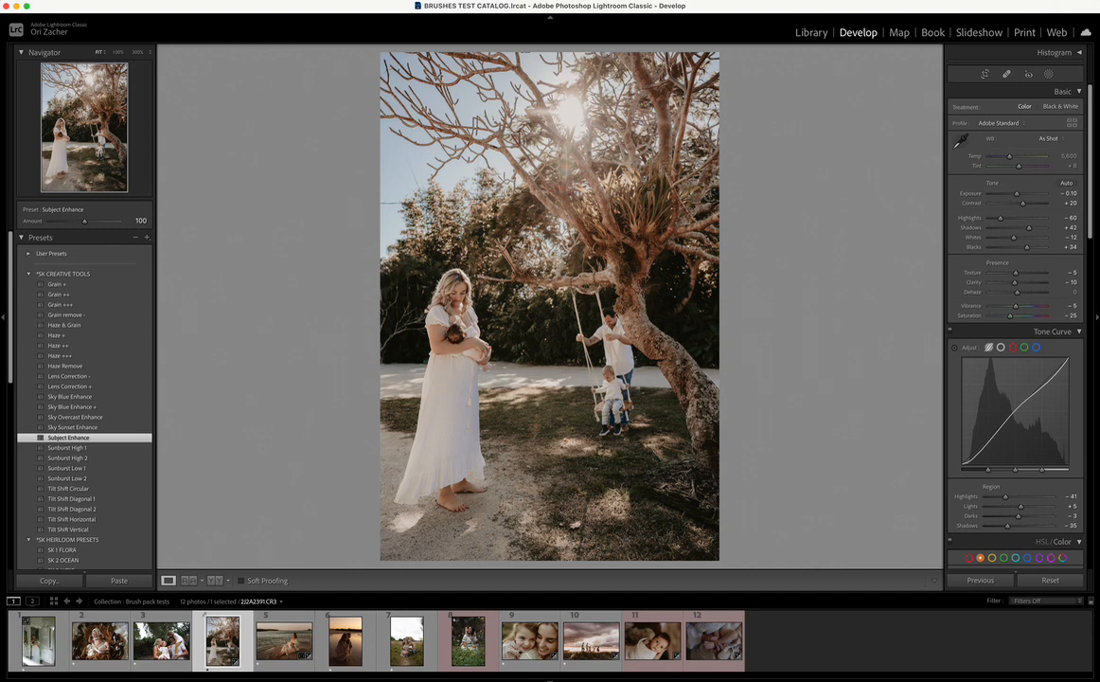
Step: Paint a new size 7 brush mask with the SK COLOUR – Reduce Blue effect over the mother's white dress
{"action": "key", "text": "k"}
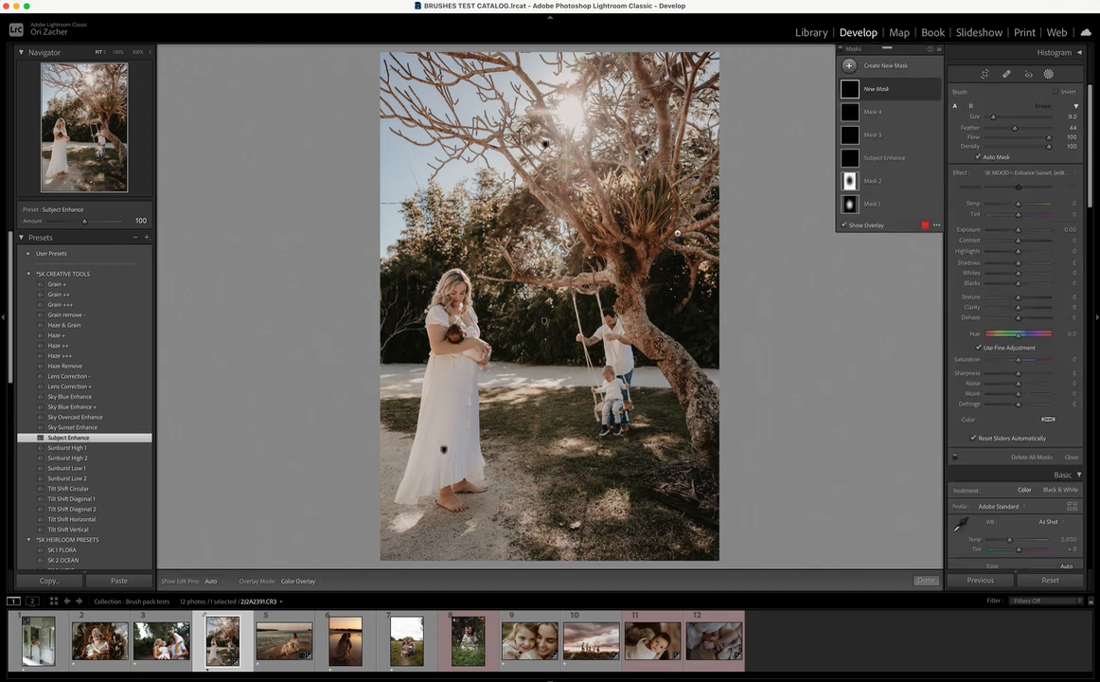
{"action": "left_click", "coordinate": [997, 175]}
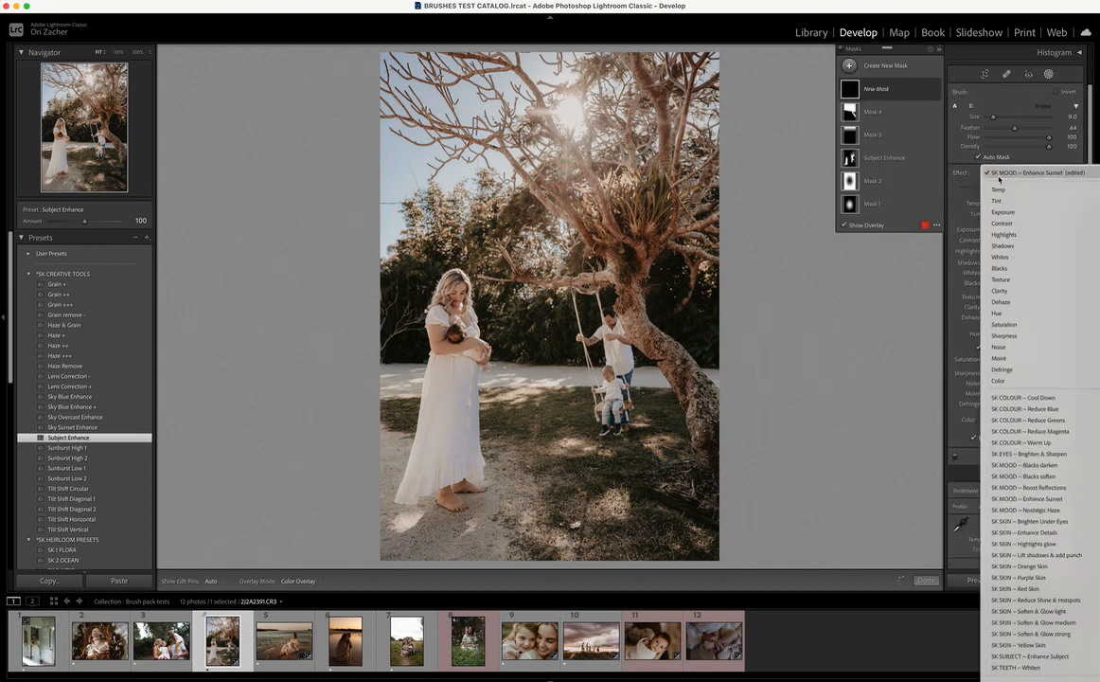
{"action": "left_click", "coordinate": [1045, 409]}
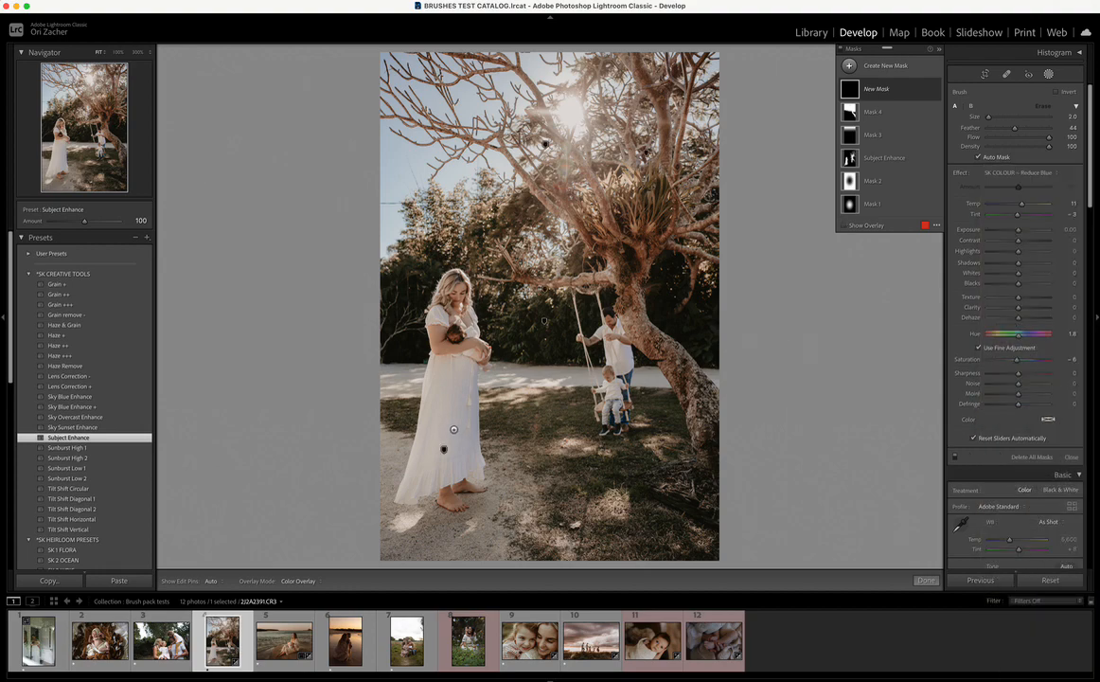
{"action": "key", "text": "h"}
{"action": "mouse_move", "coordinate": [453, 429]}
{"action": "left_mouse_down"}
{"action": "mouse_move", "coordinate": [455, 391]}
{"action": "mouse_move", "coordinate": [451, 447]}
{"action": "mouse_move", "coordinate": [467, 431]}
{"action": "mouse_move", "coordinate": [462, 422]}
{"action": "mouse_move", "coordinate": [450, 461]}
{"action": "mouse_move", "coordinate": [460, 352]}
{"action": "mouse_move", "coordinate": [425, 475]}
{"action": "mouse_move", "coordinate": [454, 368]}
{"action": "mouse_move", "coordinate": [471, 475]}
{"action": "mouse_move", "coordinate": [472, 349]}
{"action": "mouse_move", "coordinate": [467, 467]}
{"action": "mouse_move", "coordinate": [454, 435]}
{"action": "left_mouse_up"}
{"action": "key", "text": "h"}
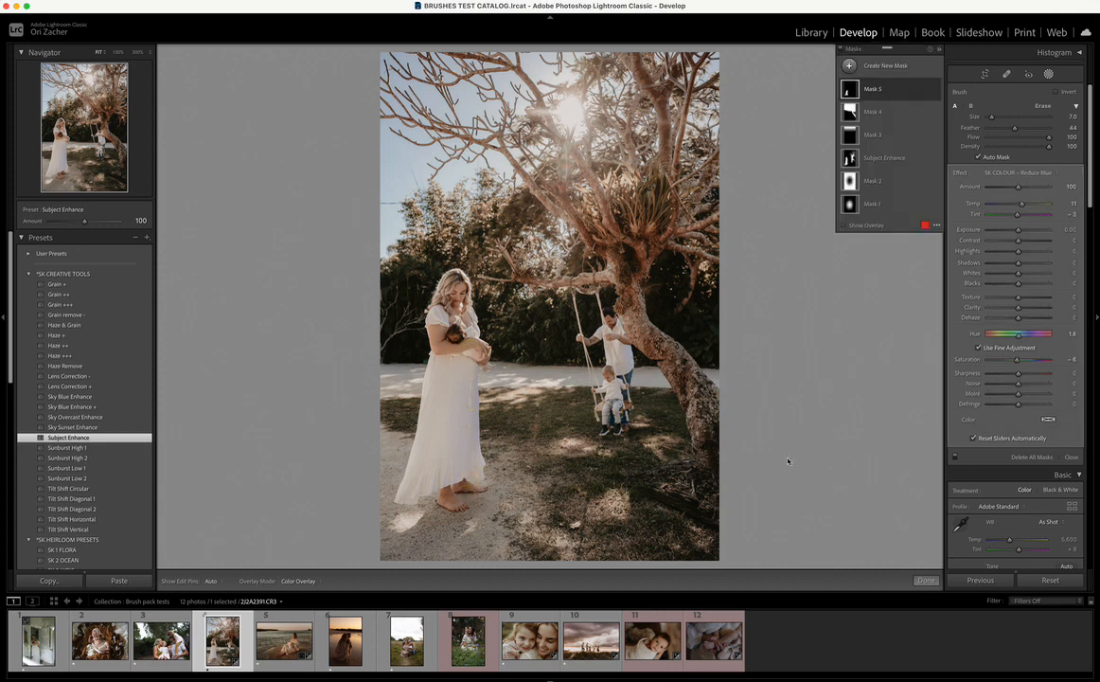
Step: Extend the Reduce Blue mask over the father and child at the swing, and compare the finished edit with the original
{"action": "key", "text": "h"}
{"action": "mouse_move", "coordinate": [606, 323]}
{"action": "left_mouse_down"}
{"action": "mouse_move", "coordinate": [619, 328]}
{"action": "mouse_move", "coordinate": [620, 386]}
{"action": "left_mouse_up"}
{"action": "key", "text": "h"}
{"action": "left_click", "coordinate": [924, 582]}
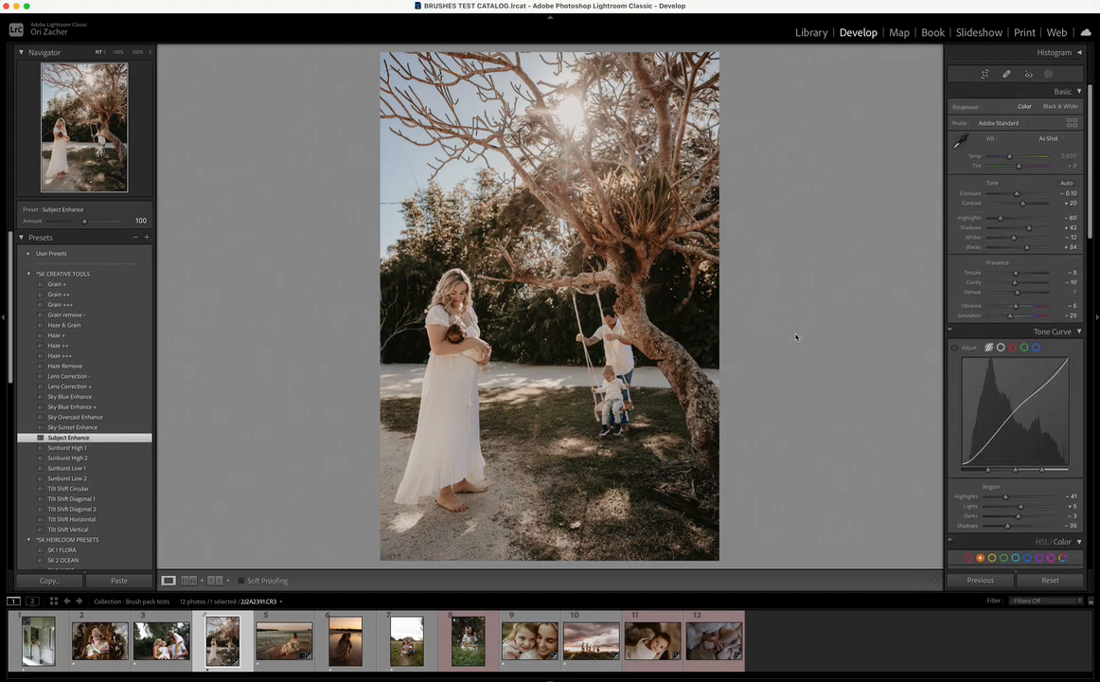
{"action": "key", "text": "backslash"}
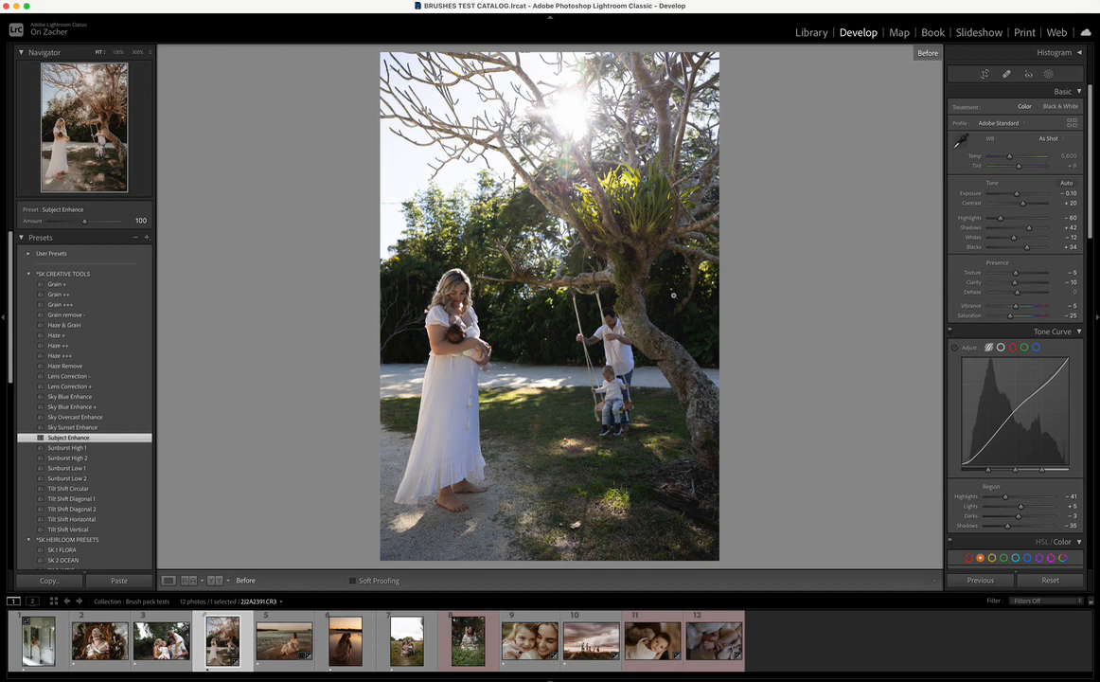
{"action": "key", "text": "backslash"}
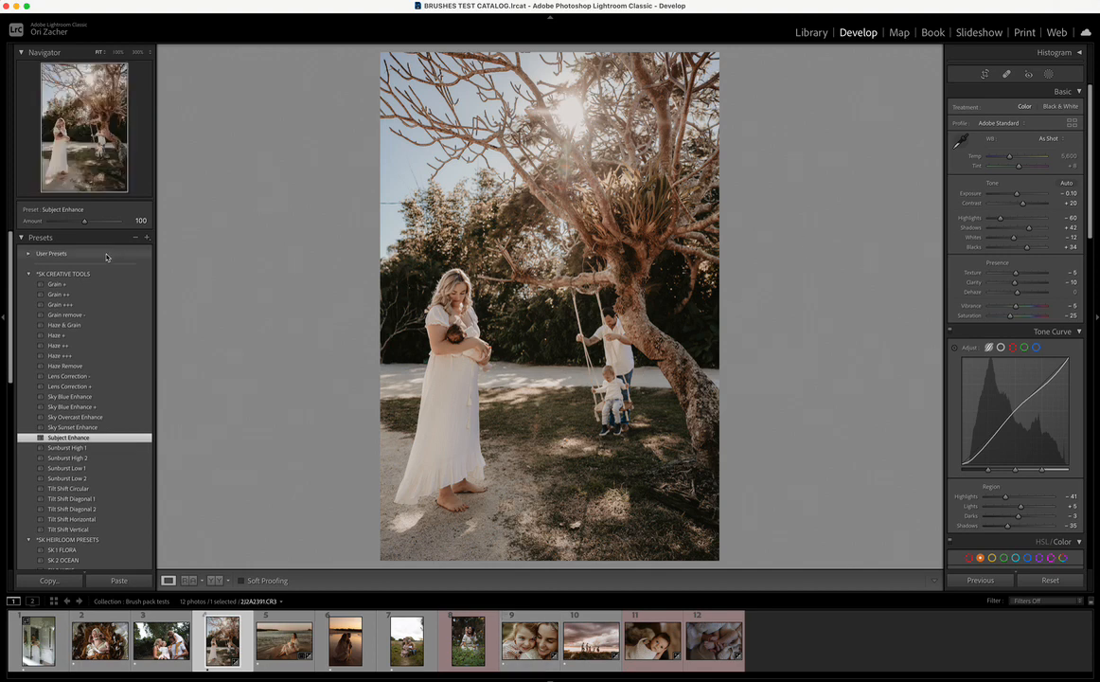
Step: Collapse the SK HEIRLOOM, SK KINDRED and SK SIGNATURE preset groups
{"action": "scroll", "coordinate": [76, 378], "scroll_direction": "down", "scroll_amount": 4}
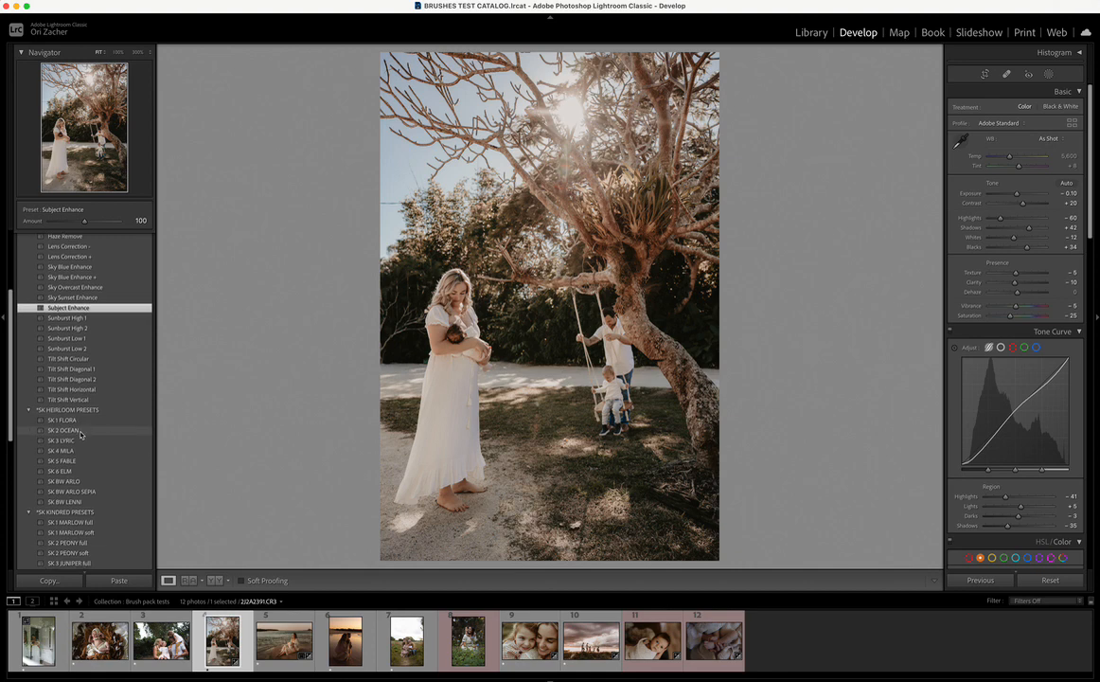
{"action": "left_click", "coordinate": [28, 410]}
{"action": "left_click", "coordinate": [28, 419]}
{"action": "left_click", "coordinate": [29, 429]}
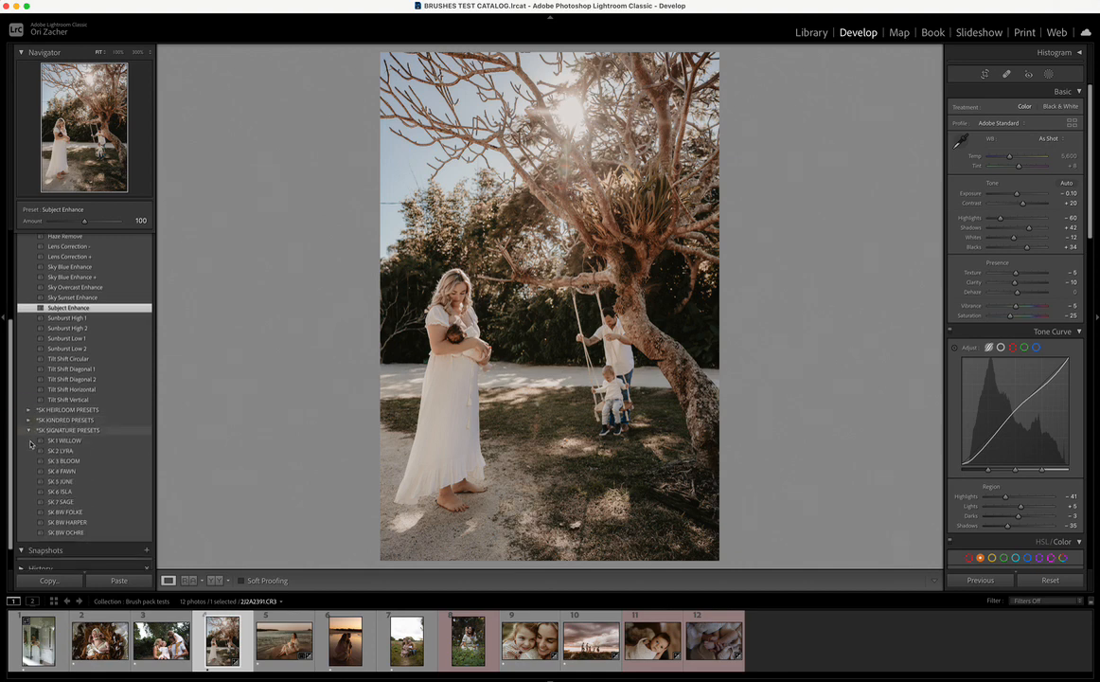
{"action": "left_click", "coordinate": [29, 430]}
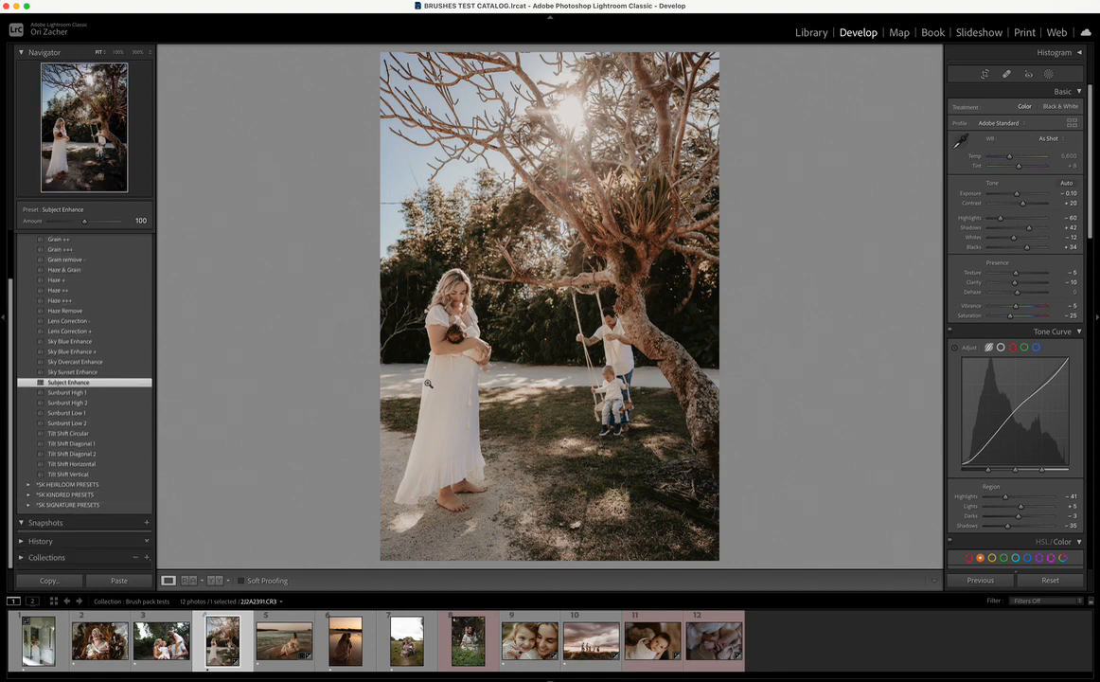